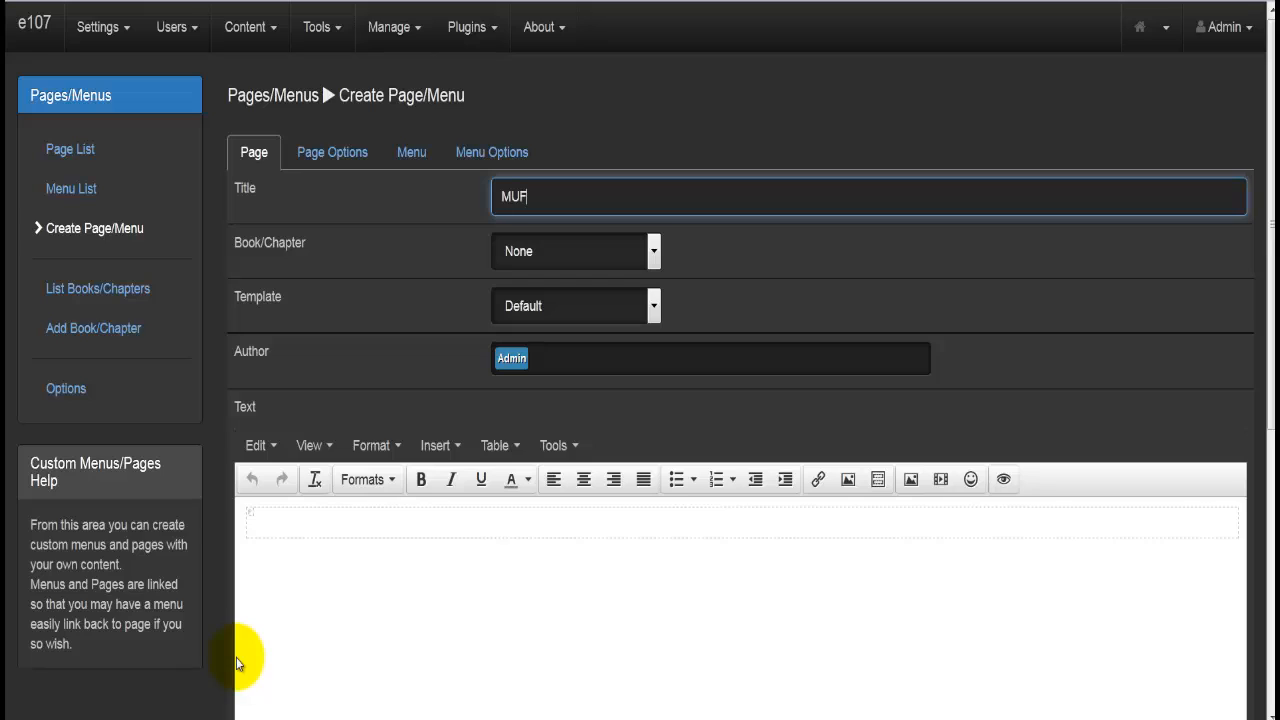
- Title the new page "MUFP New", leaving its text body empty
text(New)
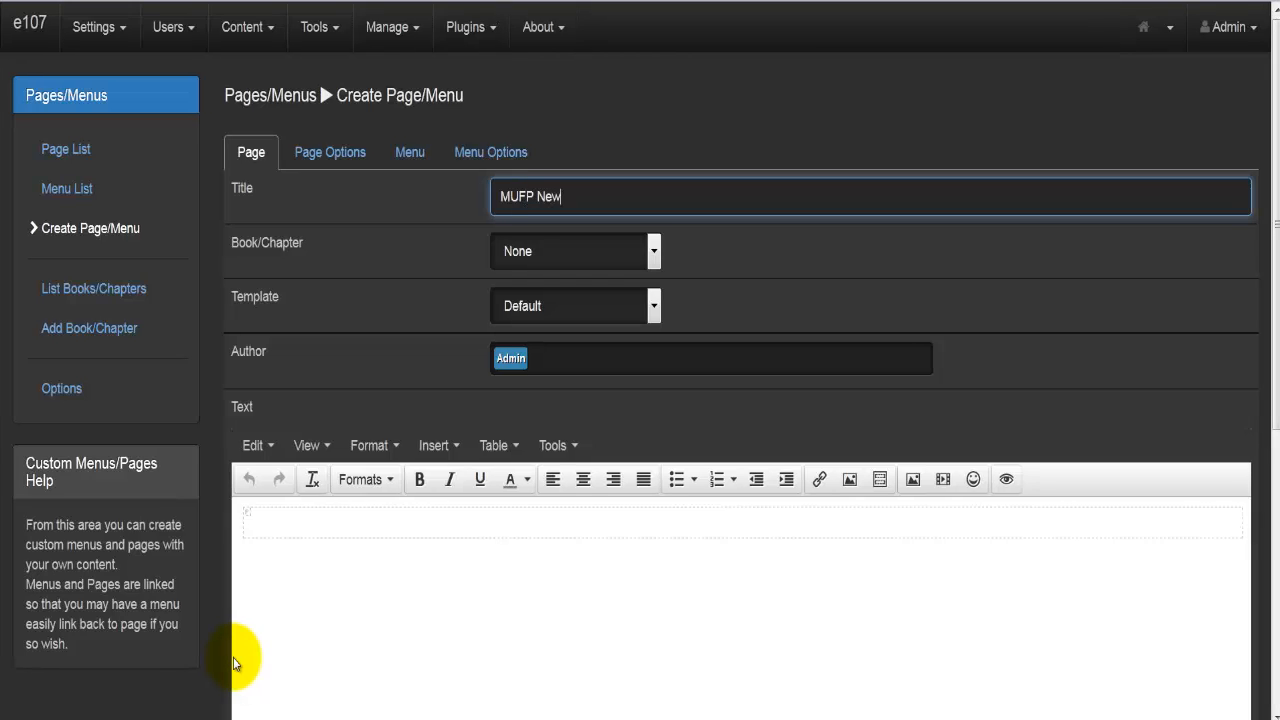
click(366, 593)
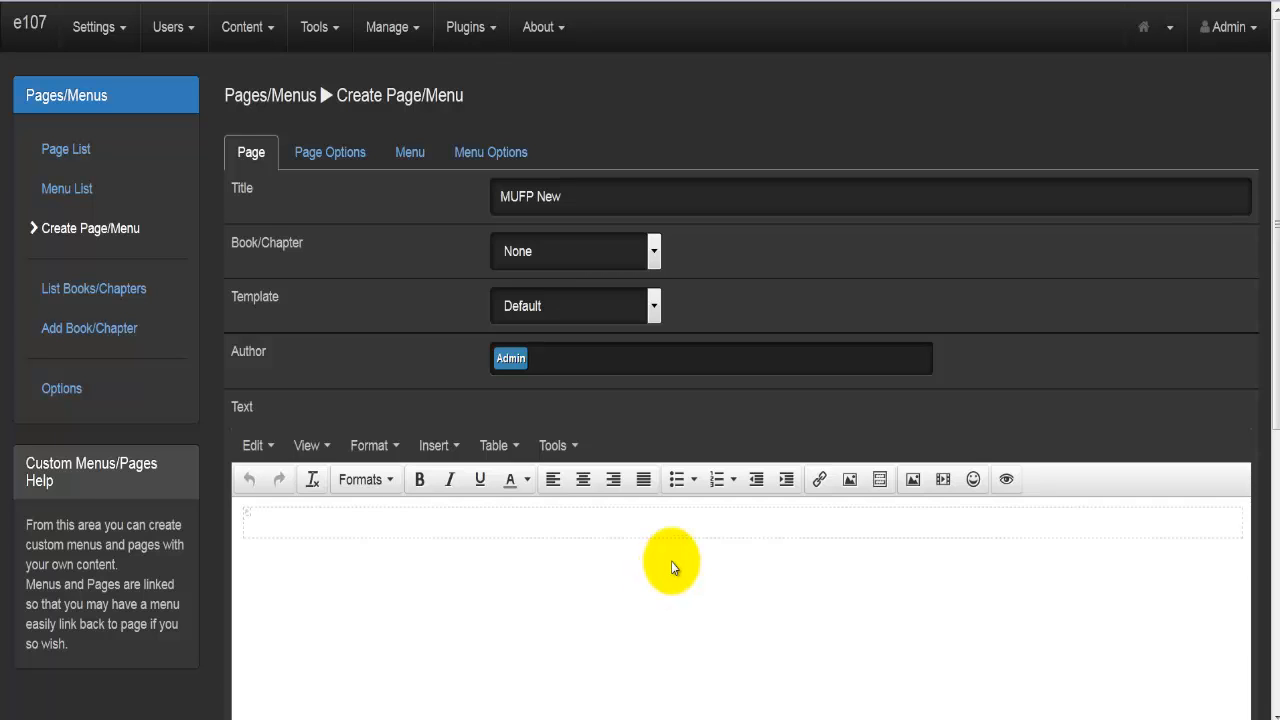
scroll(671, 563, down, 5)
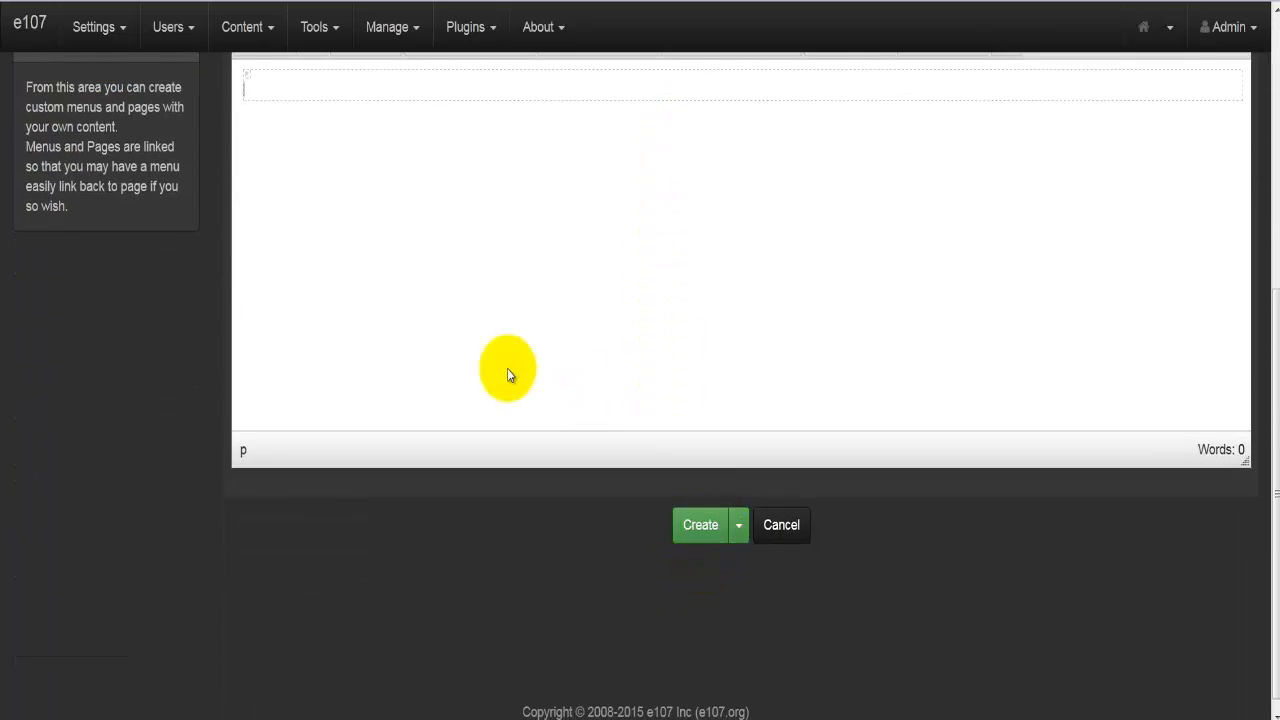
scroll(507, 370, up, 4)
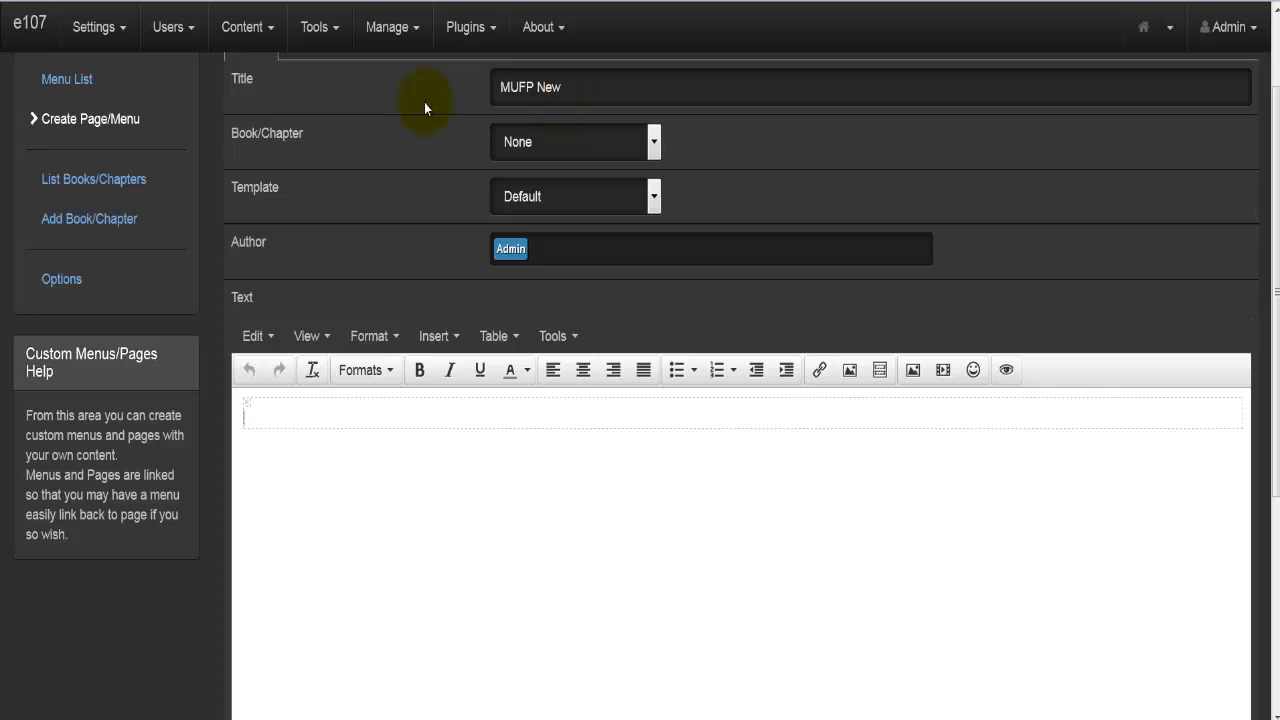
scroll(345, 125, up, 1)
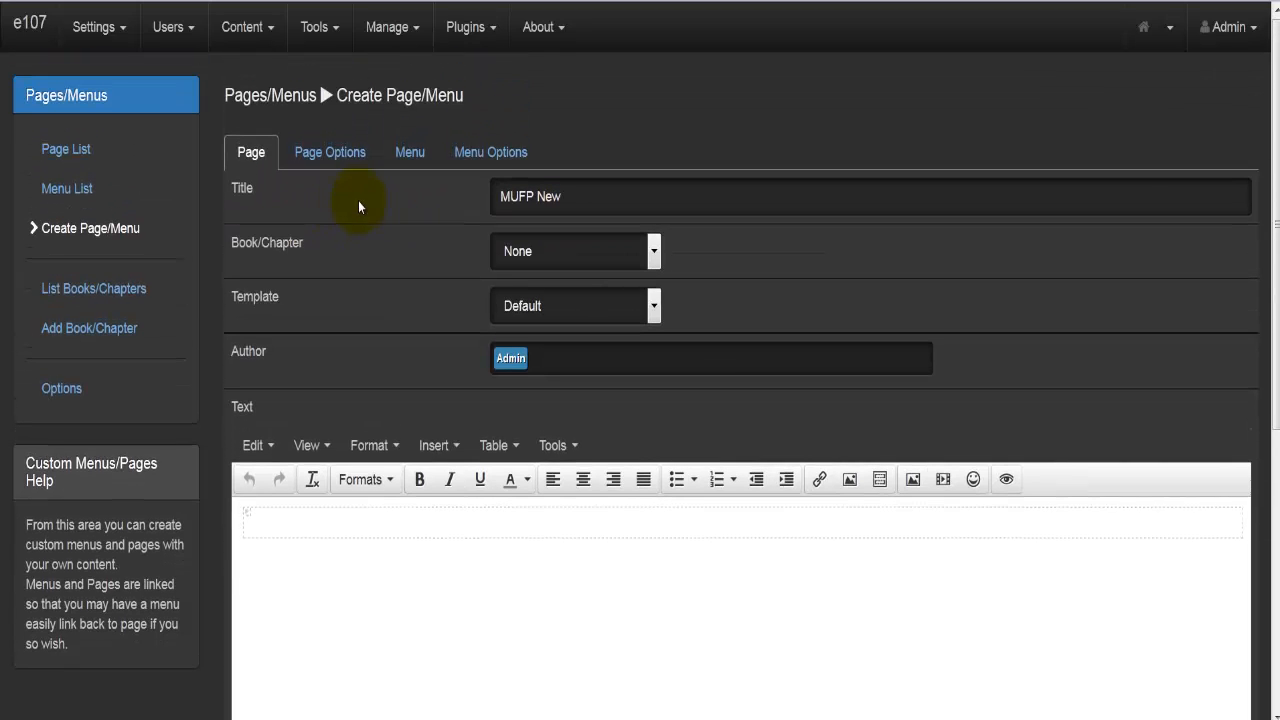
- Enable comments in the page options of the new MUFP New page
click(322, 158)
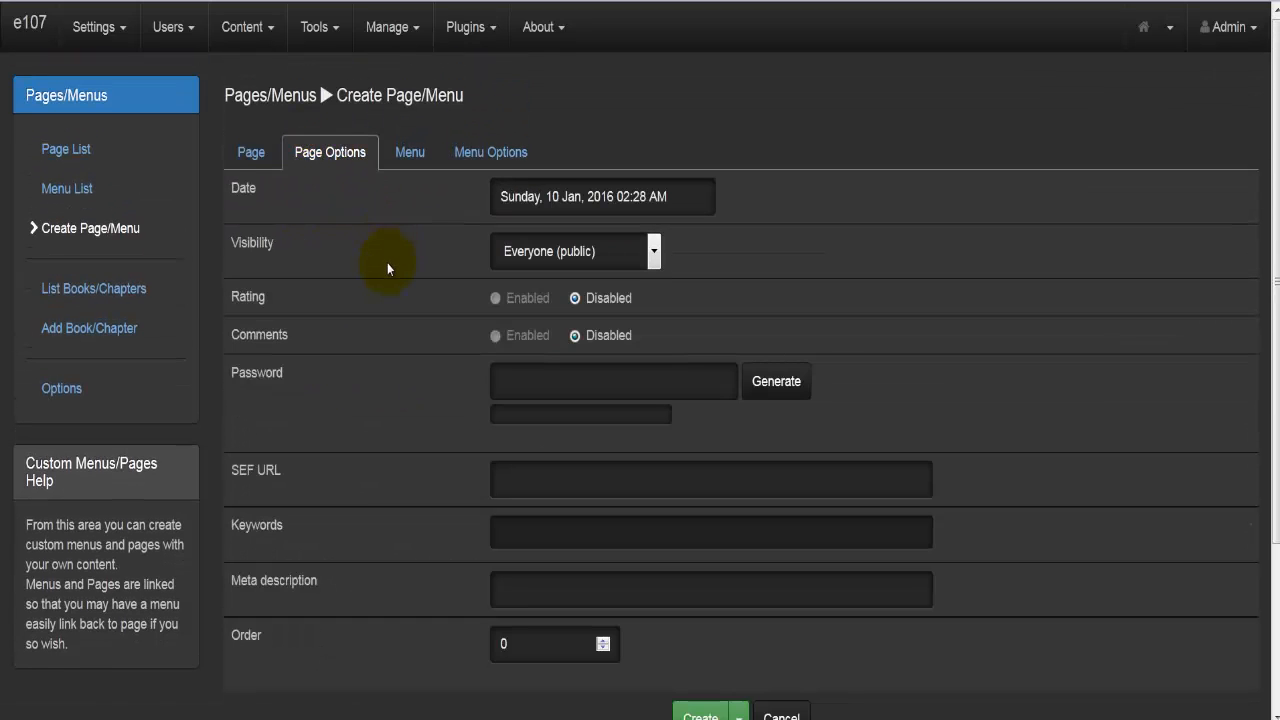
click(496, 336)
scroll(365, 402, down, 1)
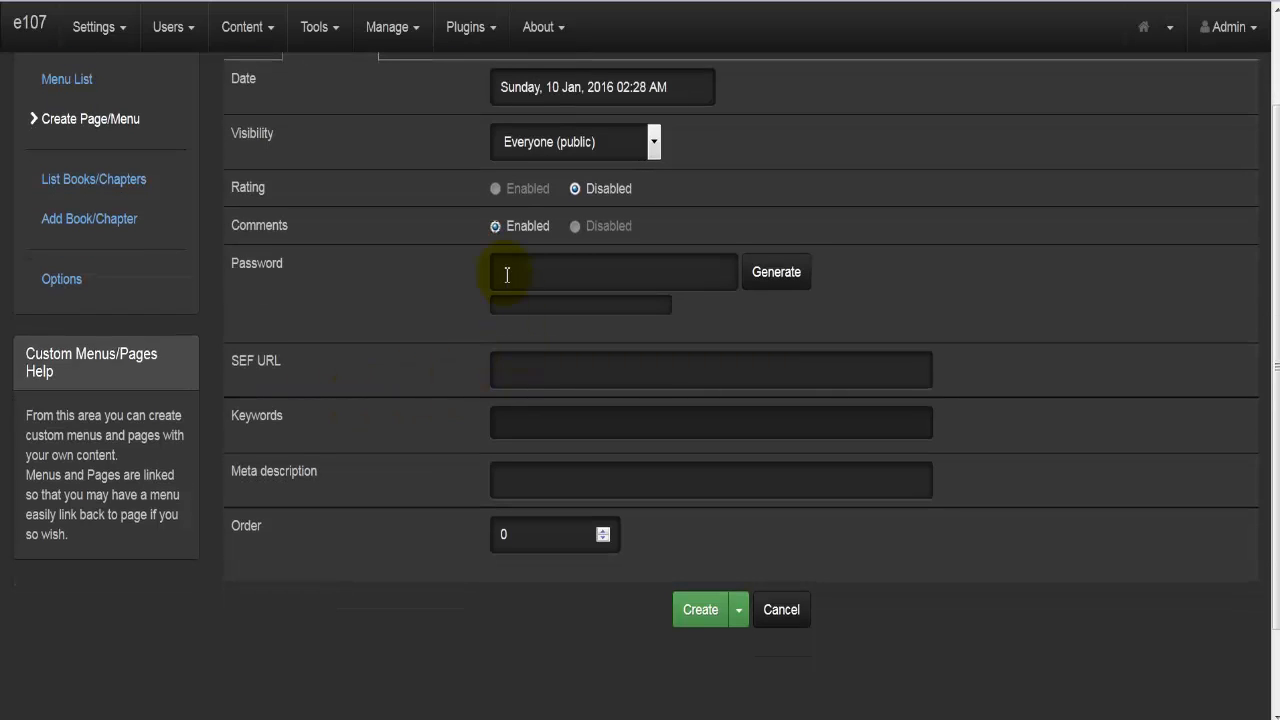
click(528, 431)
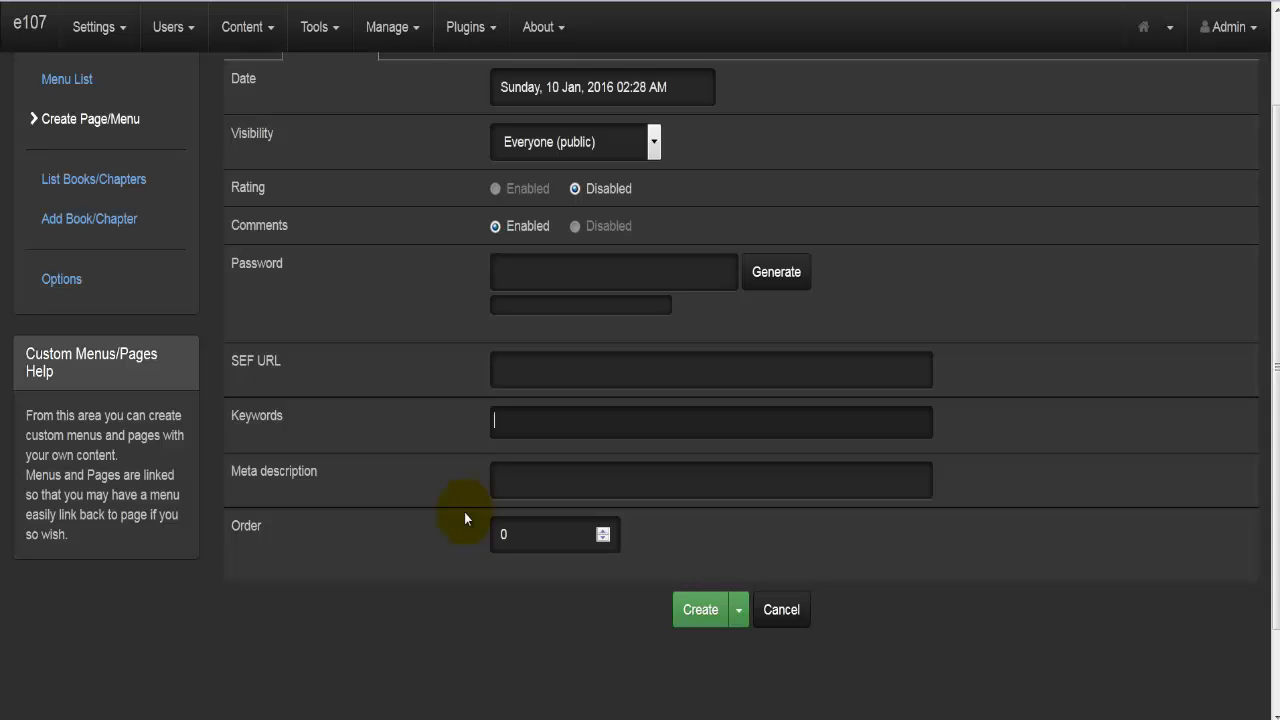
click(516, 469)
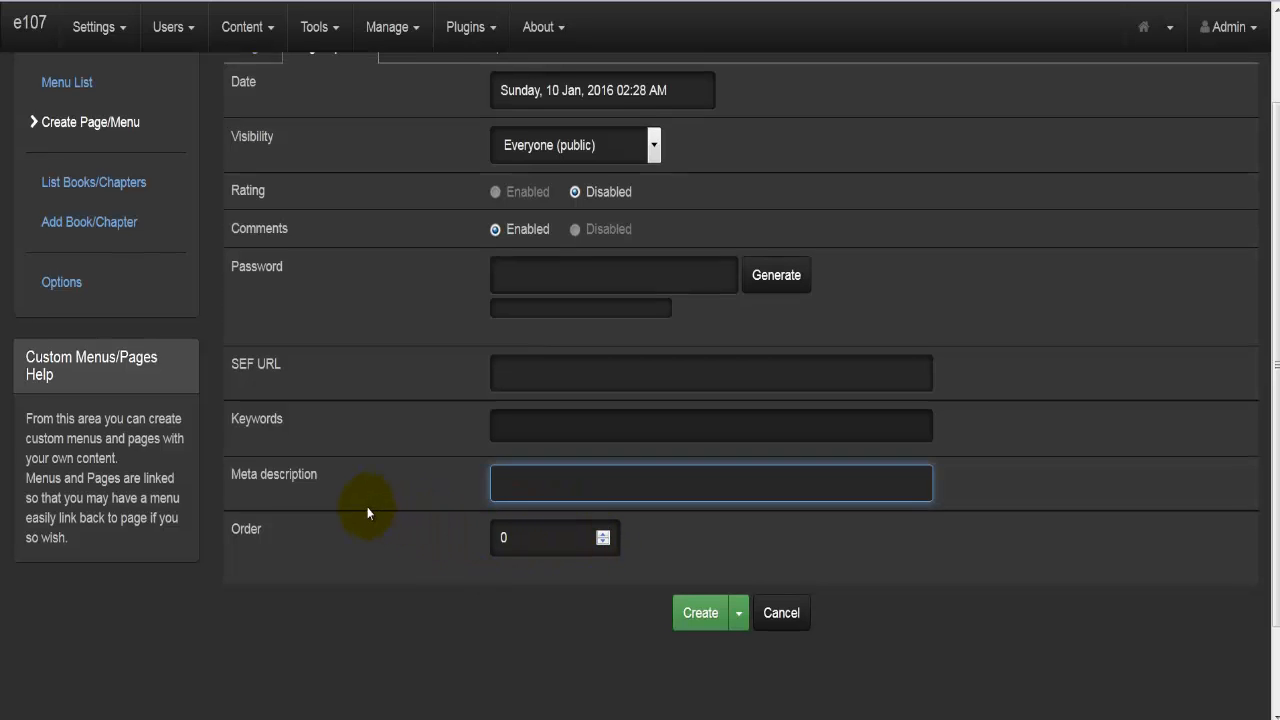
- Create the MUFP New page with the after-submit action set to create another
scroll(367, 513, up, 1)
click(251, 152)
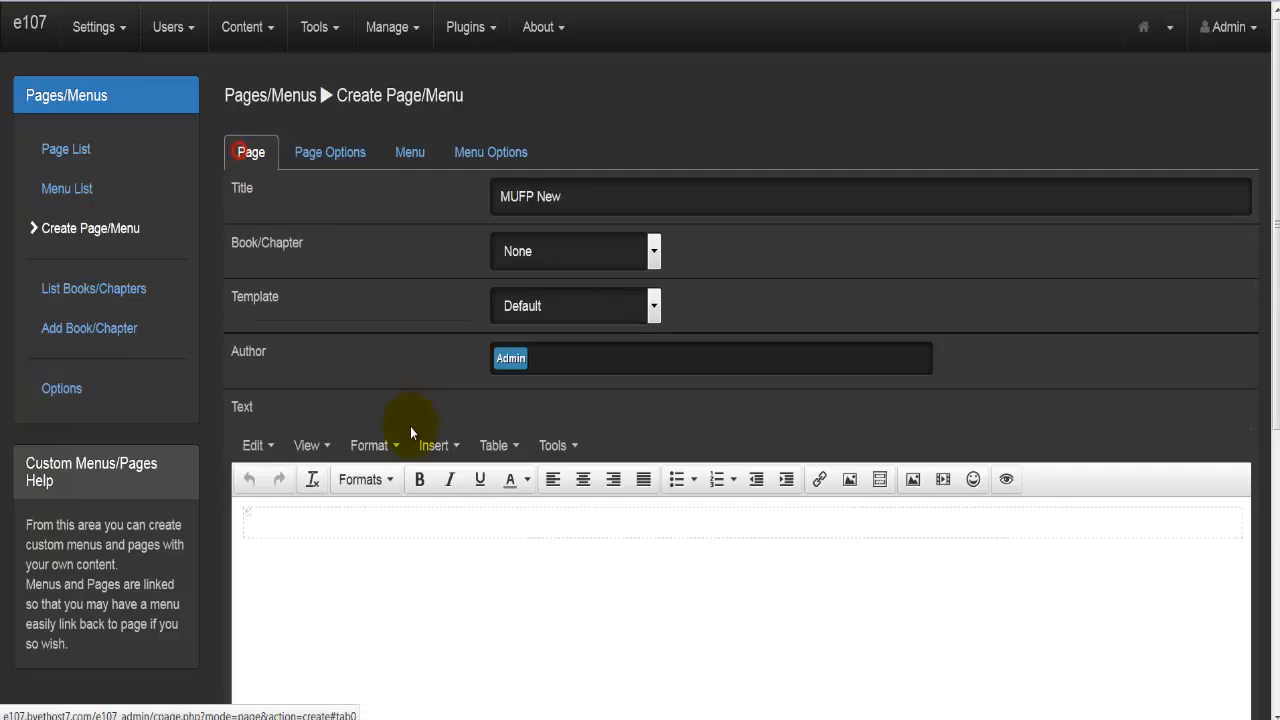
scroll(393, 478, down, 3)
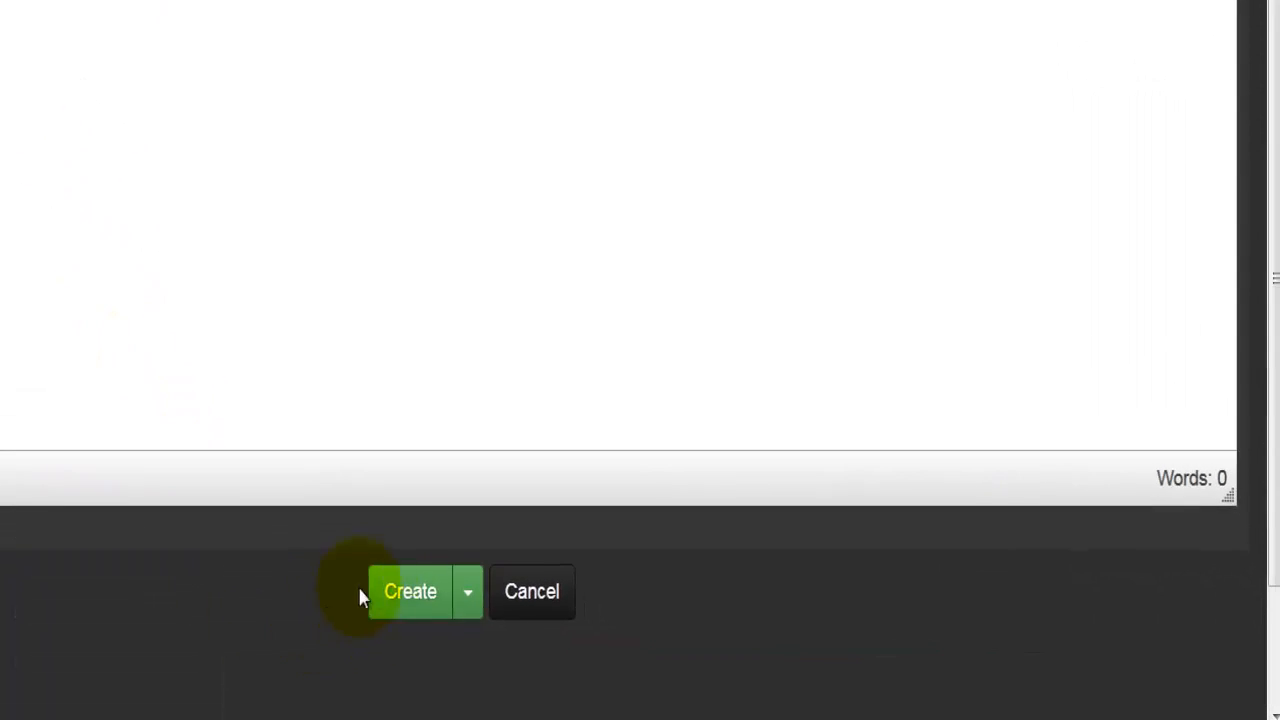
click(470, 597)
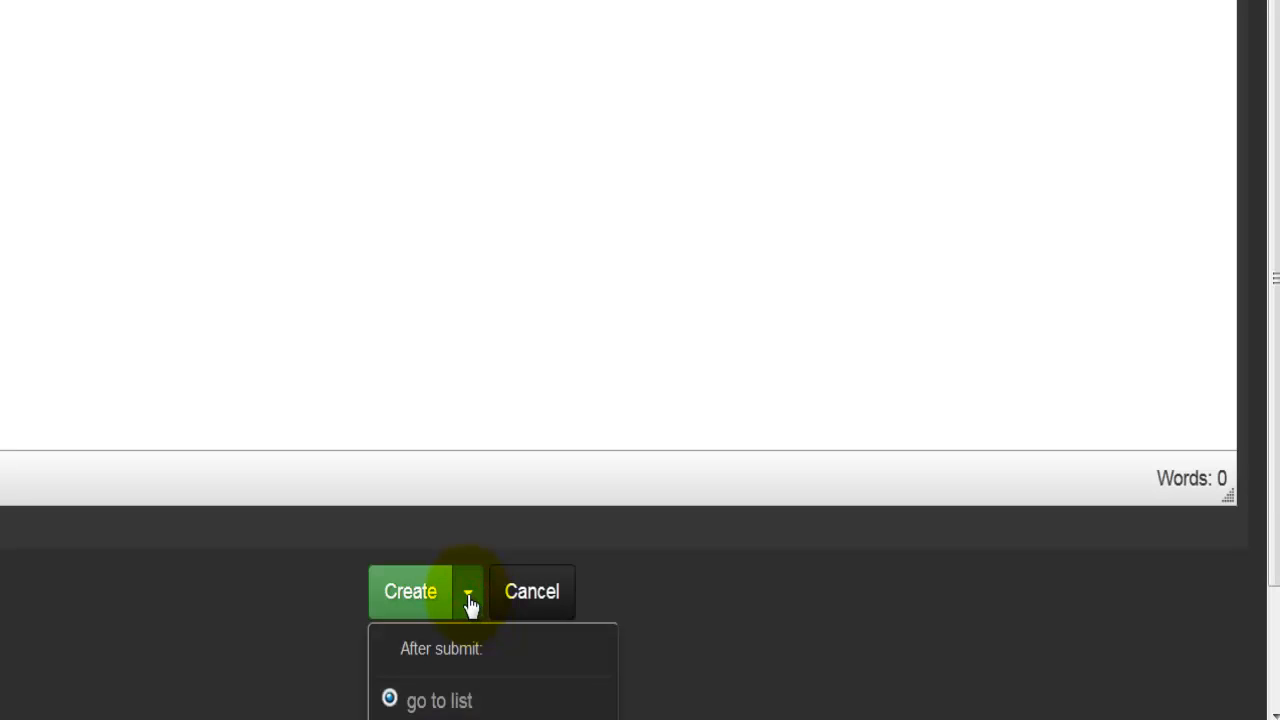
scroll(464, 636, down, 3)
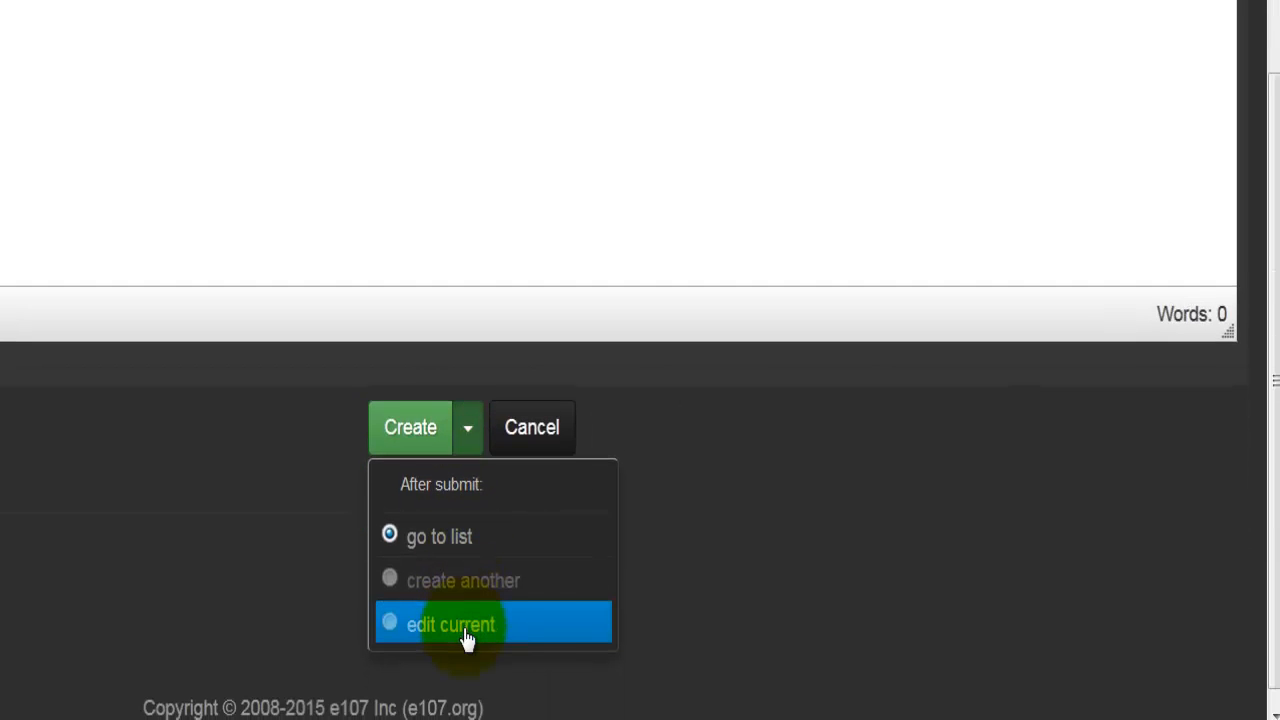
click(508, 594)
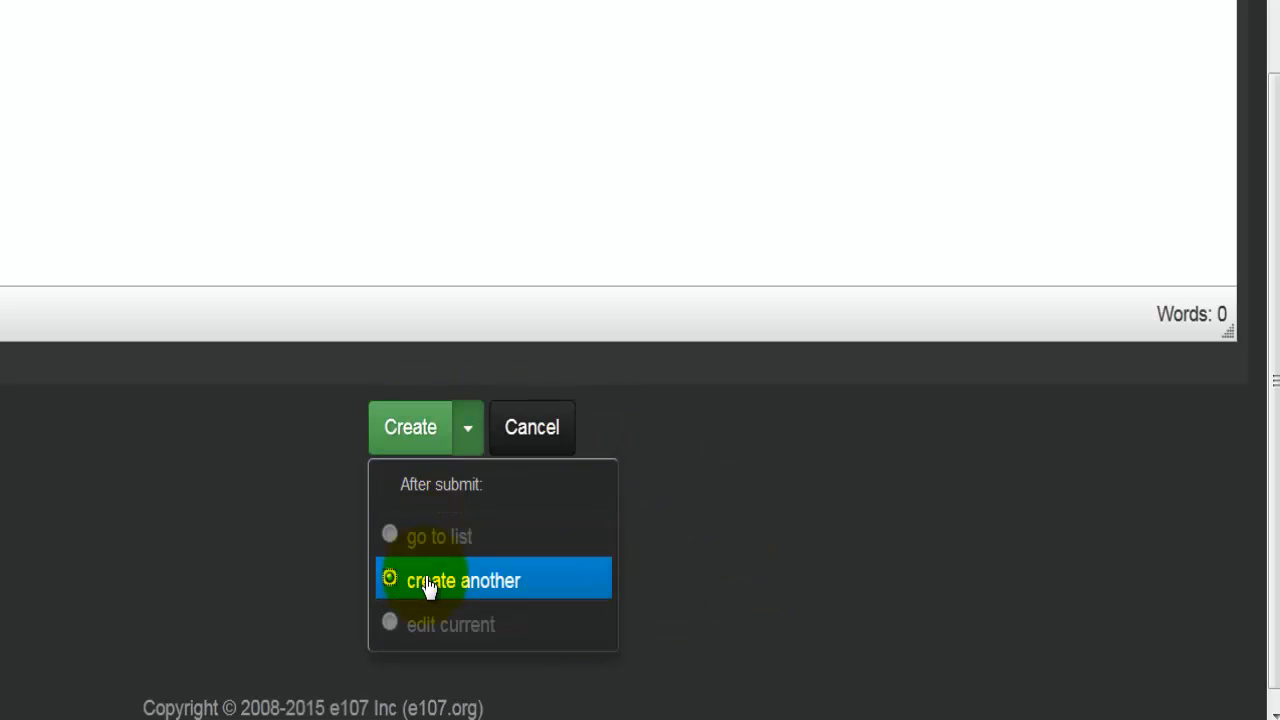
click(412, 432)
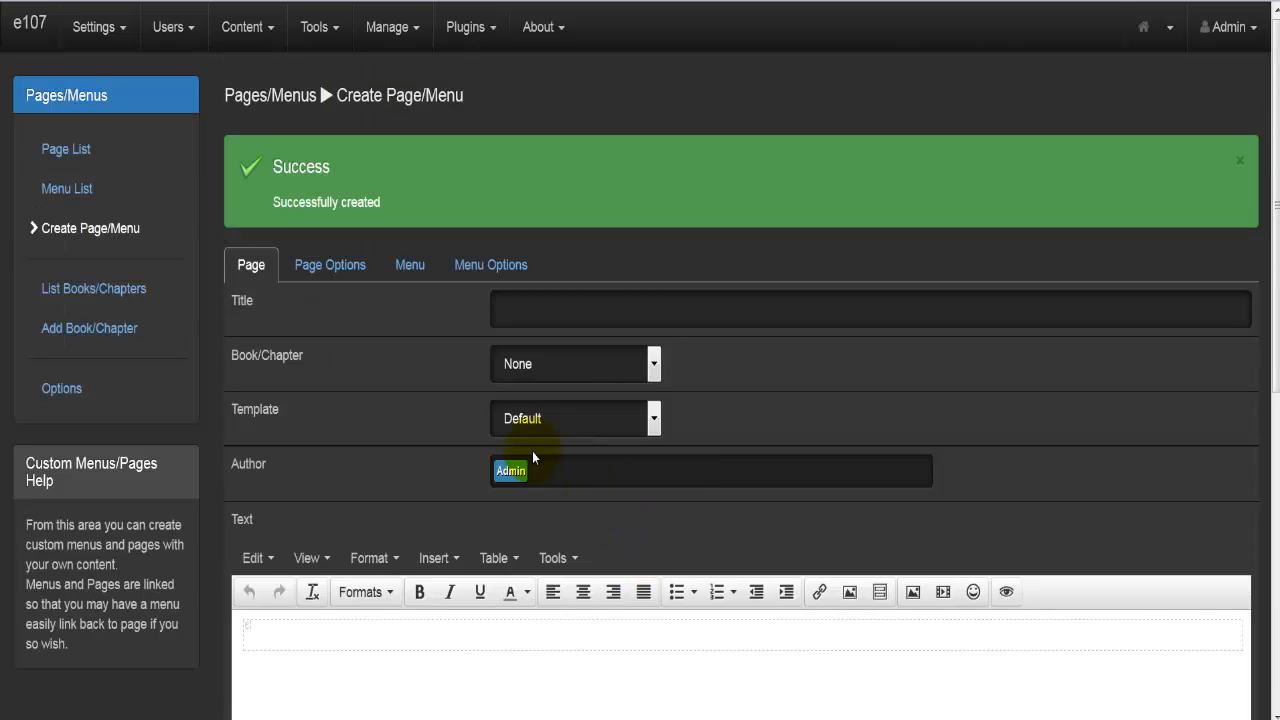
- Create a page titled "MU players" with the after-submit action set to create another
scroll(392, 558, down, 1)
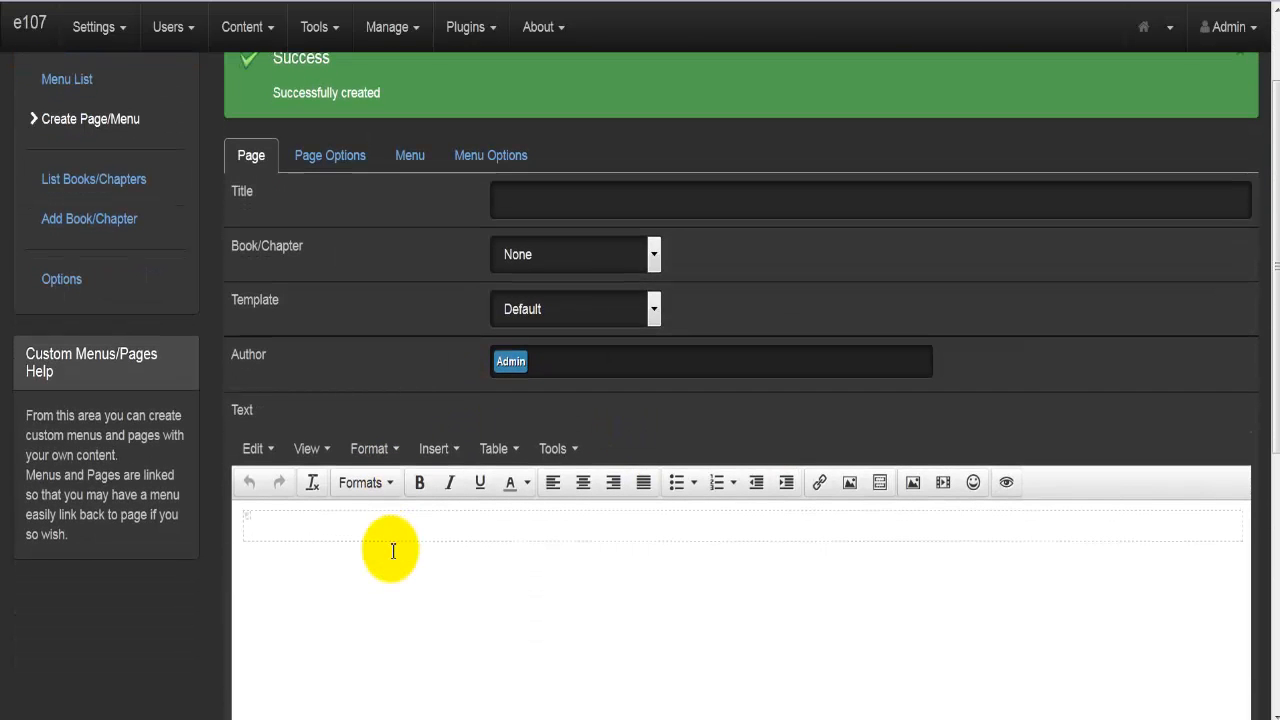
click(526, 200)
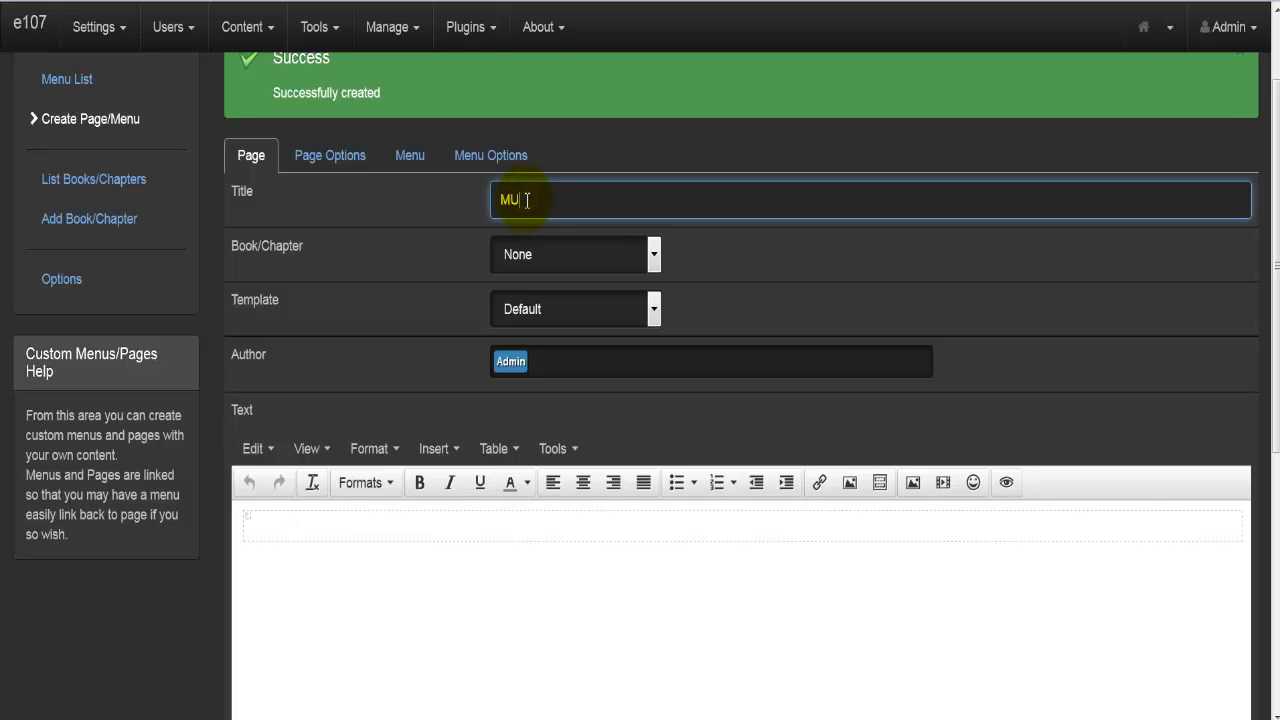
text(MU players)
scroll(606, 318, down, 4)
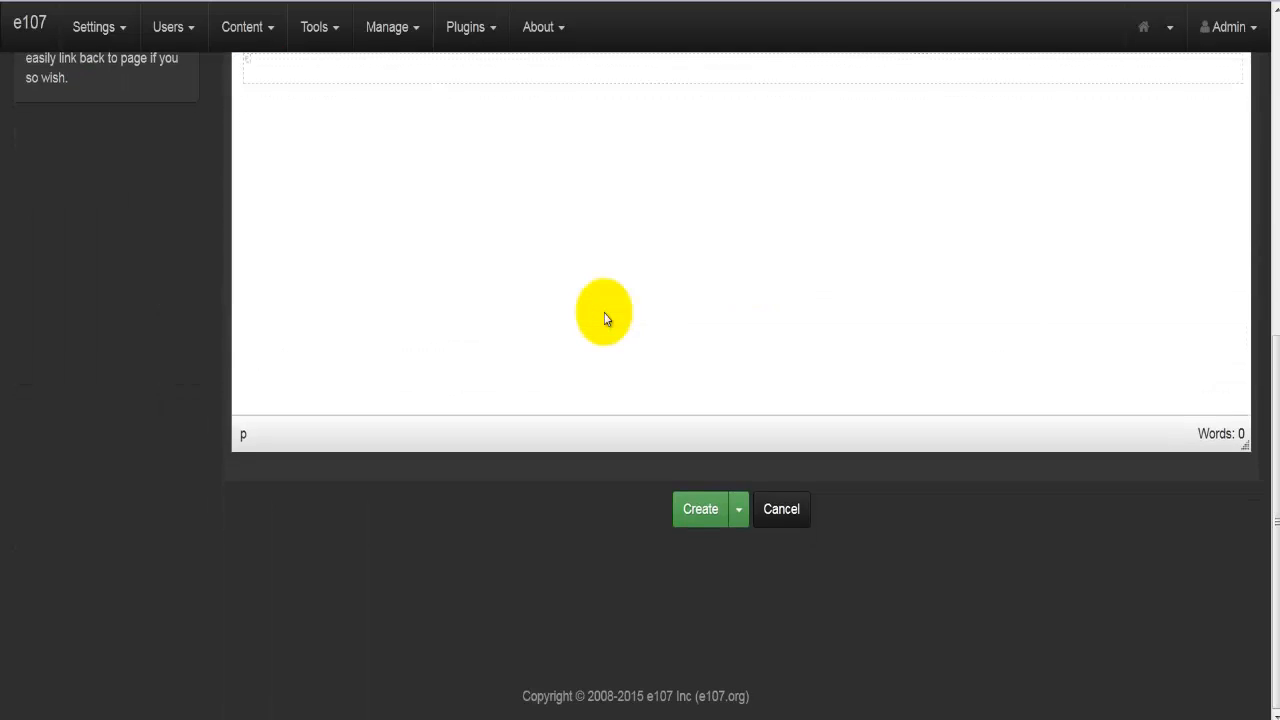
click(739, 509)
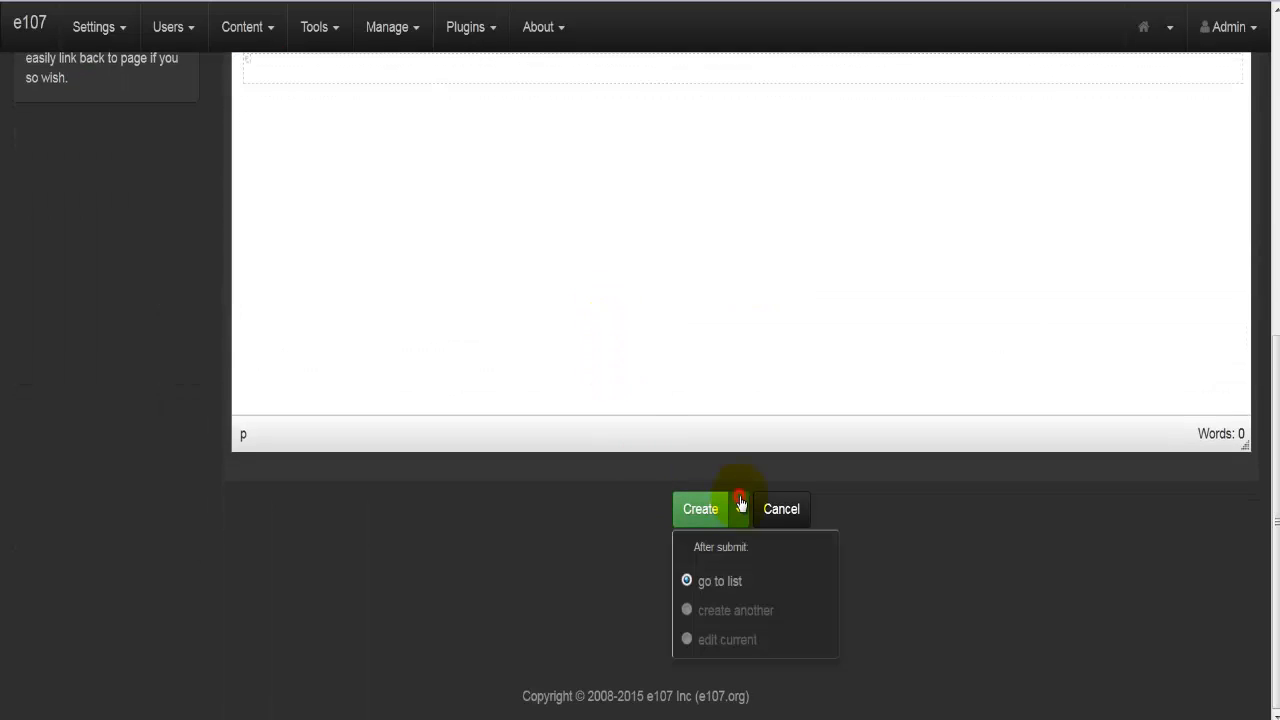
click(760, 612)
click(886, 612)
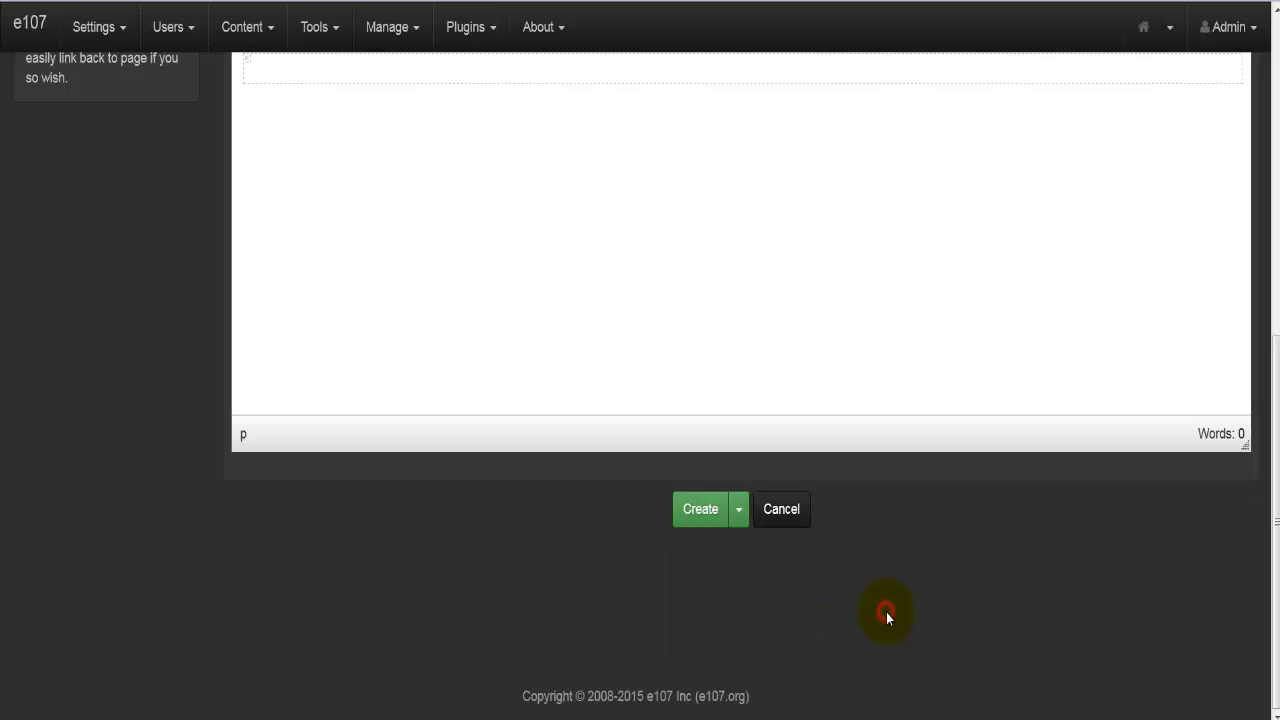
click(739, 509)
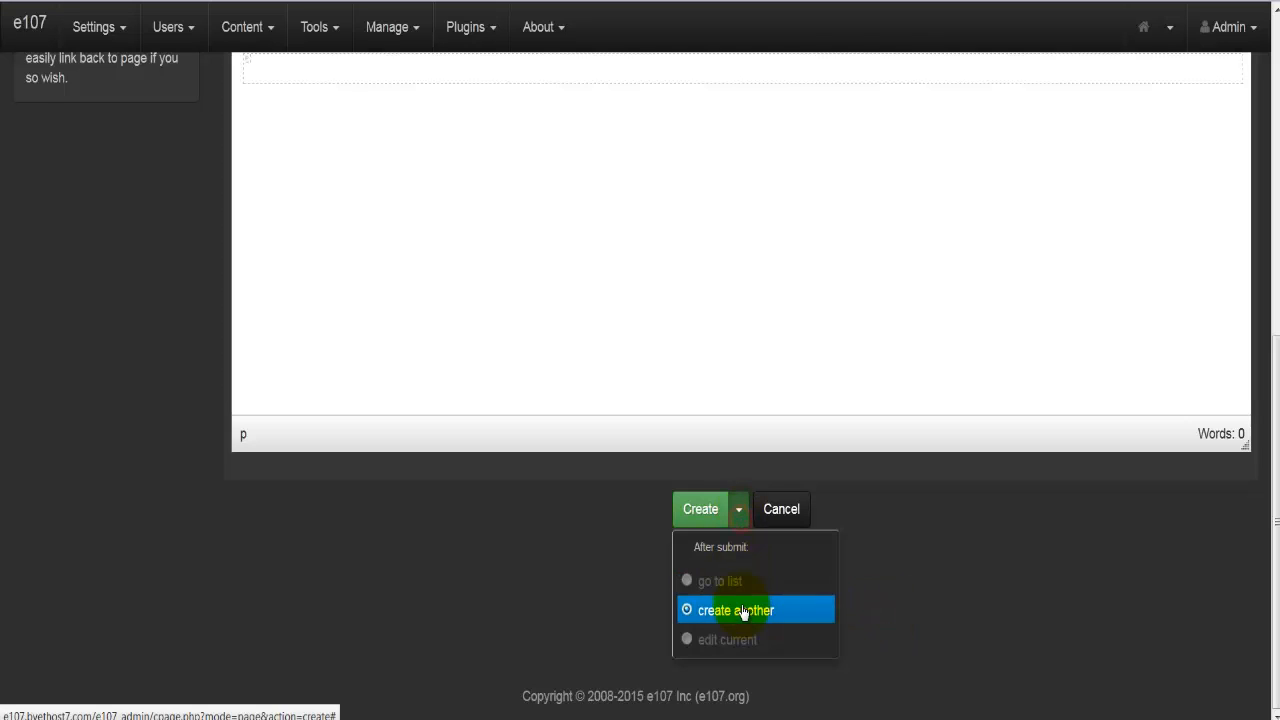
click(697, 514)
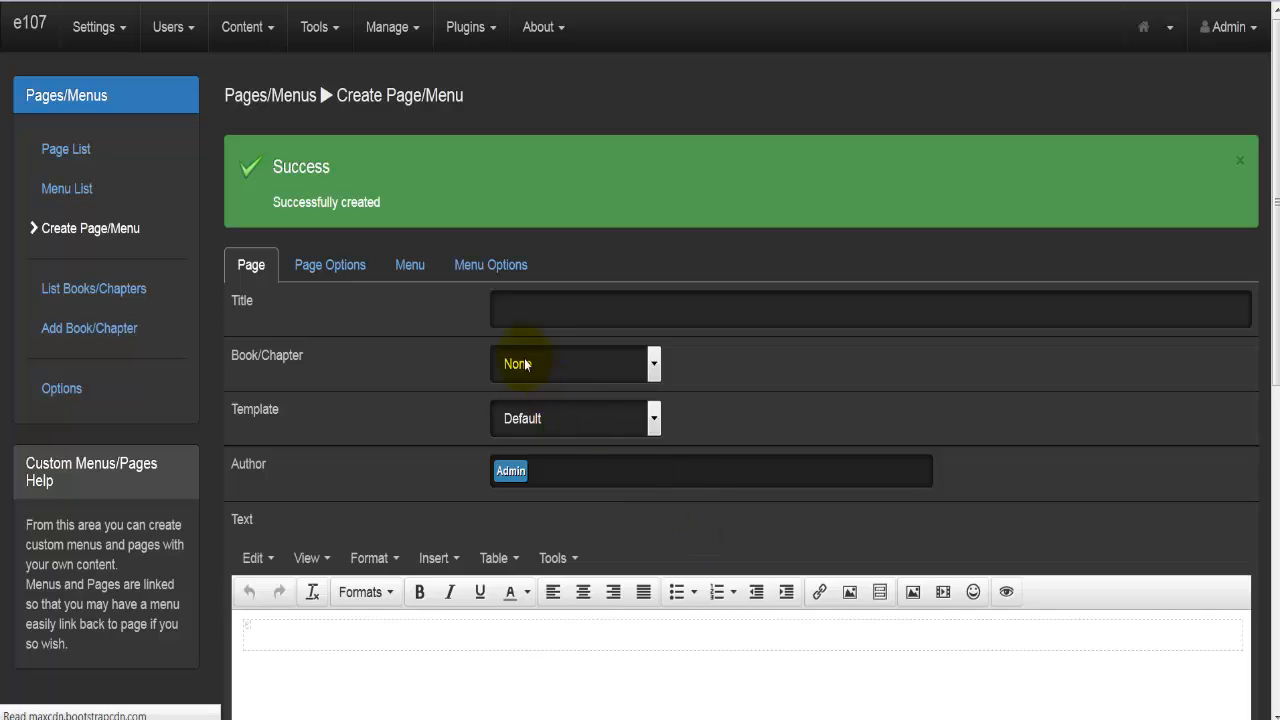
- Create a page titled "MU Gallery" with the after-submit action set to create another
click(508, 315)
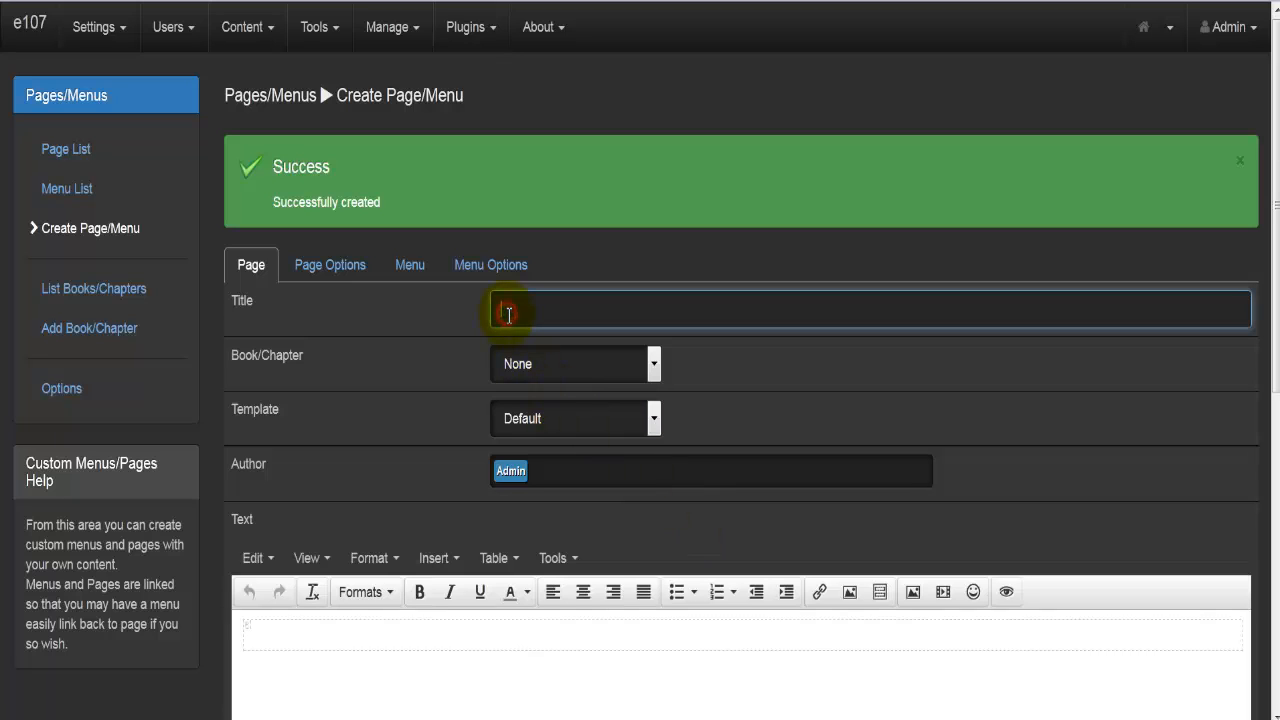
text(MU Gallery)
scroll(427, 560, down, 3)
scroll(427, 556, down, 8)
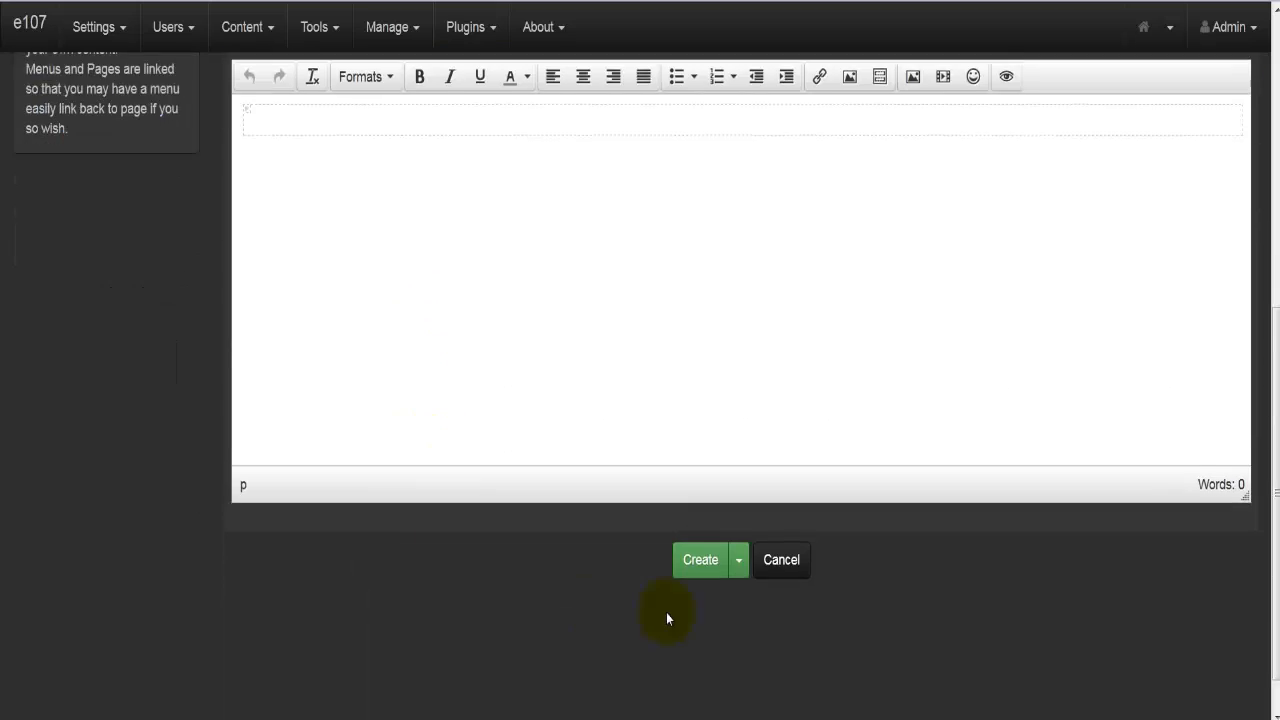
click(740, 511)
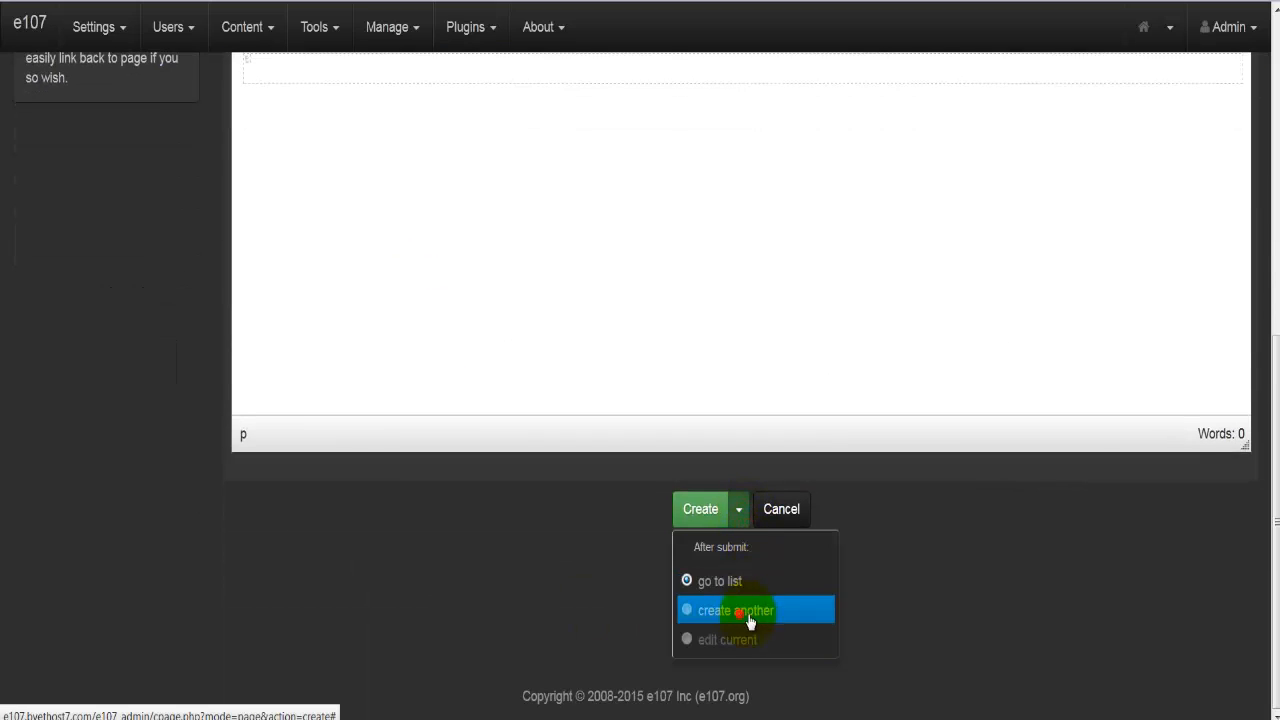
click(748, 610)
click(860, 623)
click(696, 503)
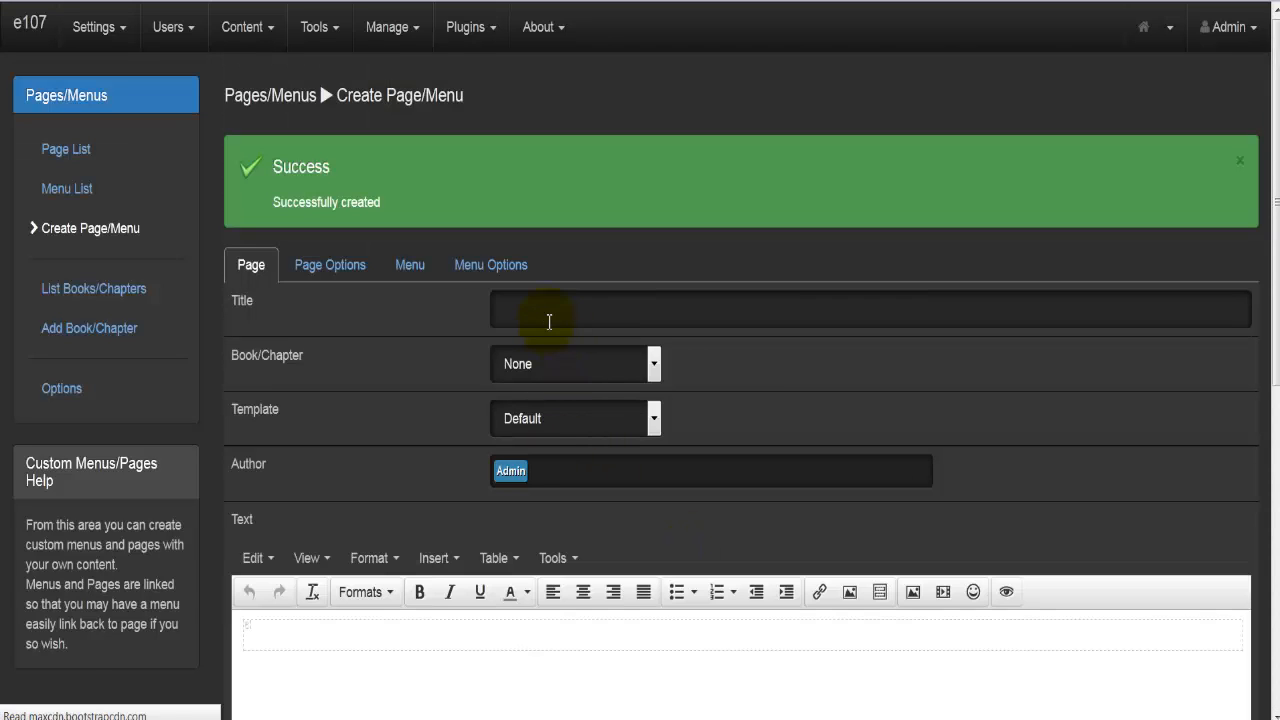
- Create a page titled "MU Sores" with the after-submit action set to go to list
click(544, 314)
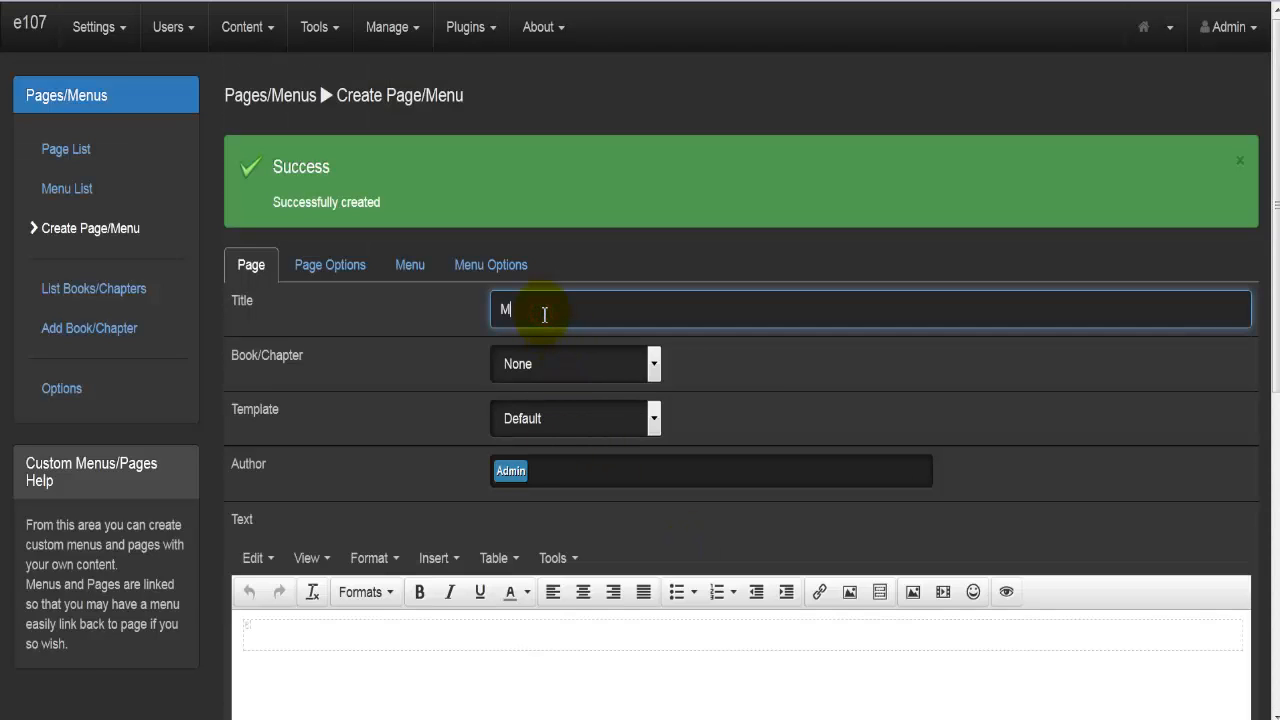
text(MU Sores)
click(788, 385)
scroll(760, 377, down, 1)
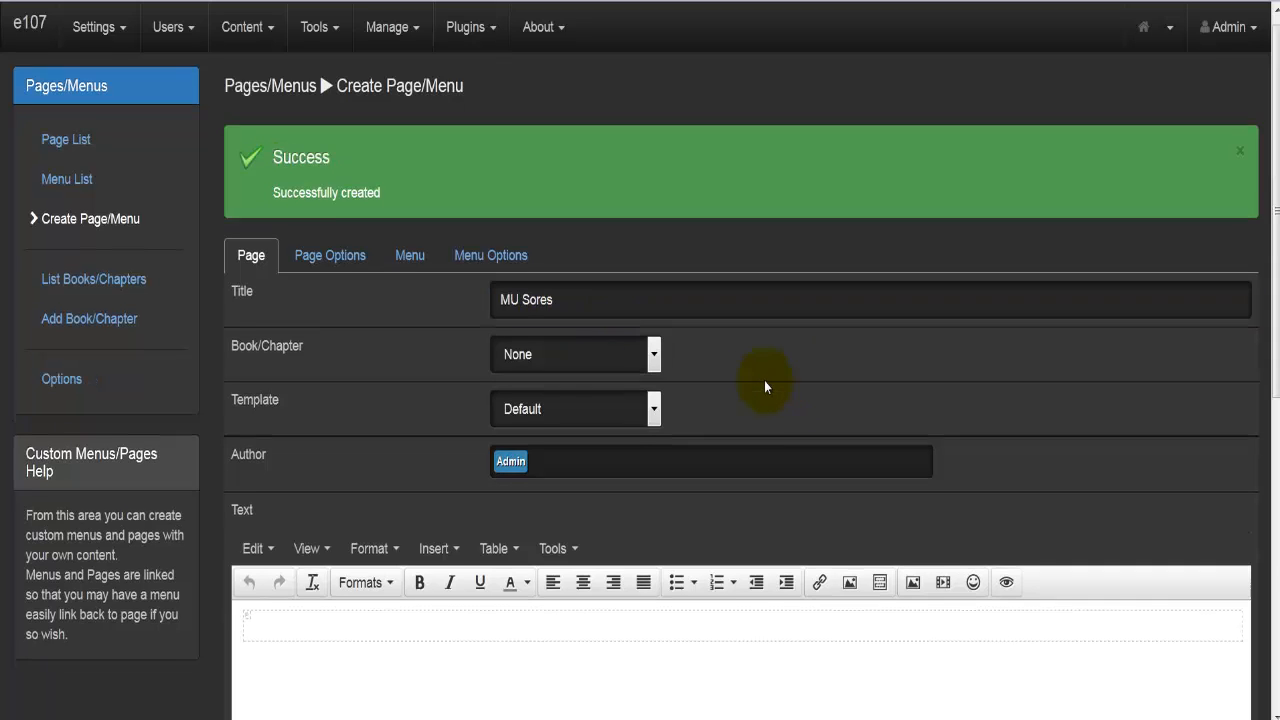
scroll(764, 380, down, 5)
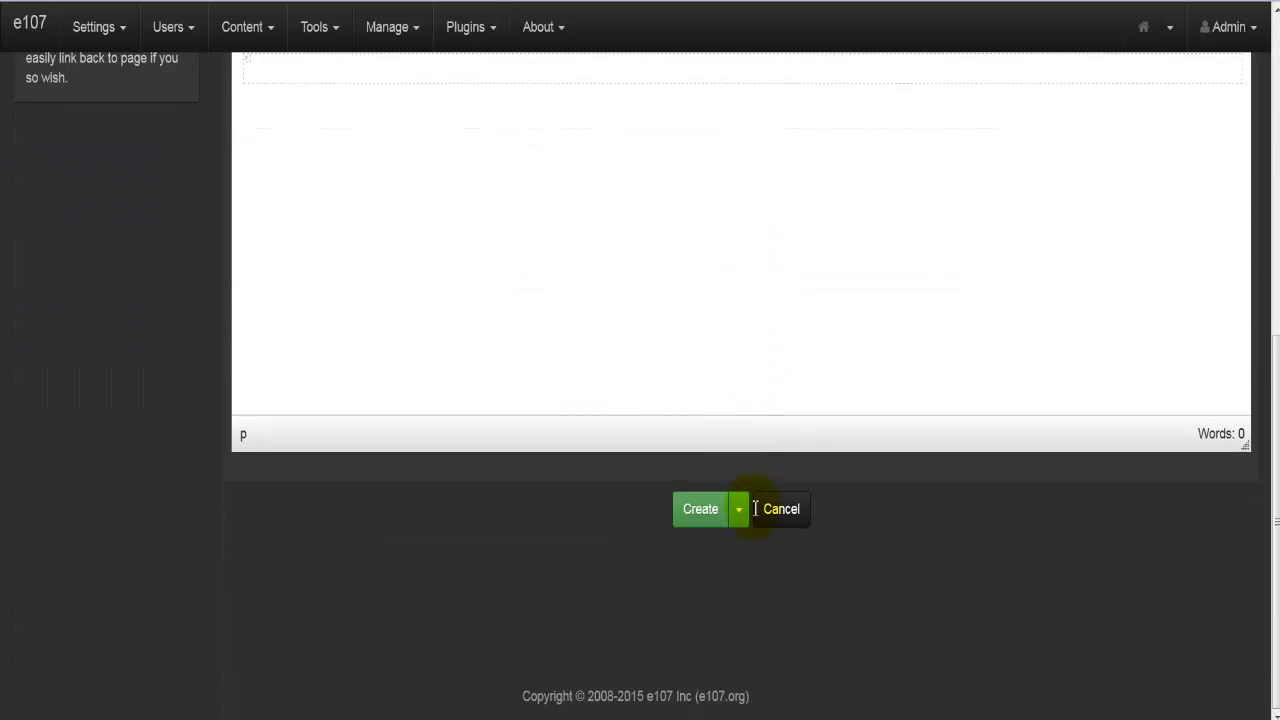
click(738, 510)
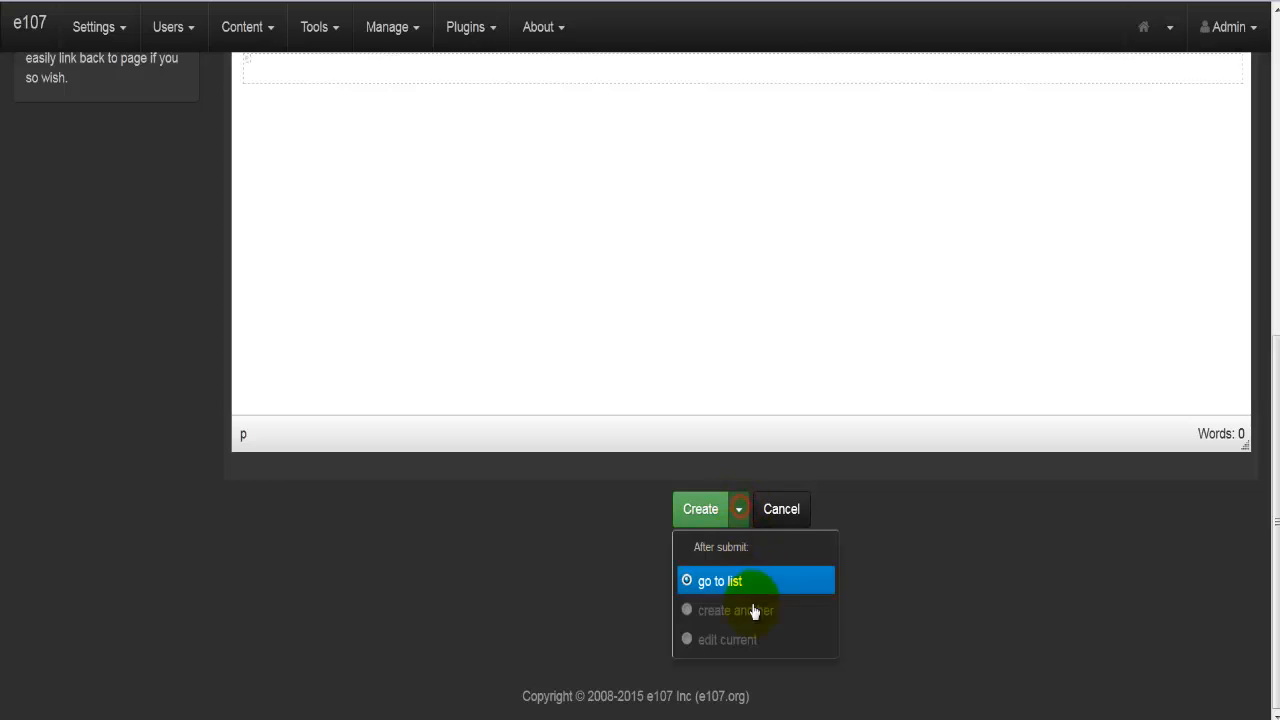
click(698, 527)
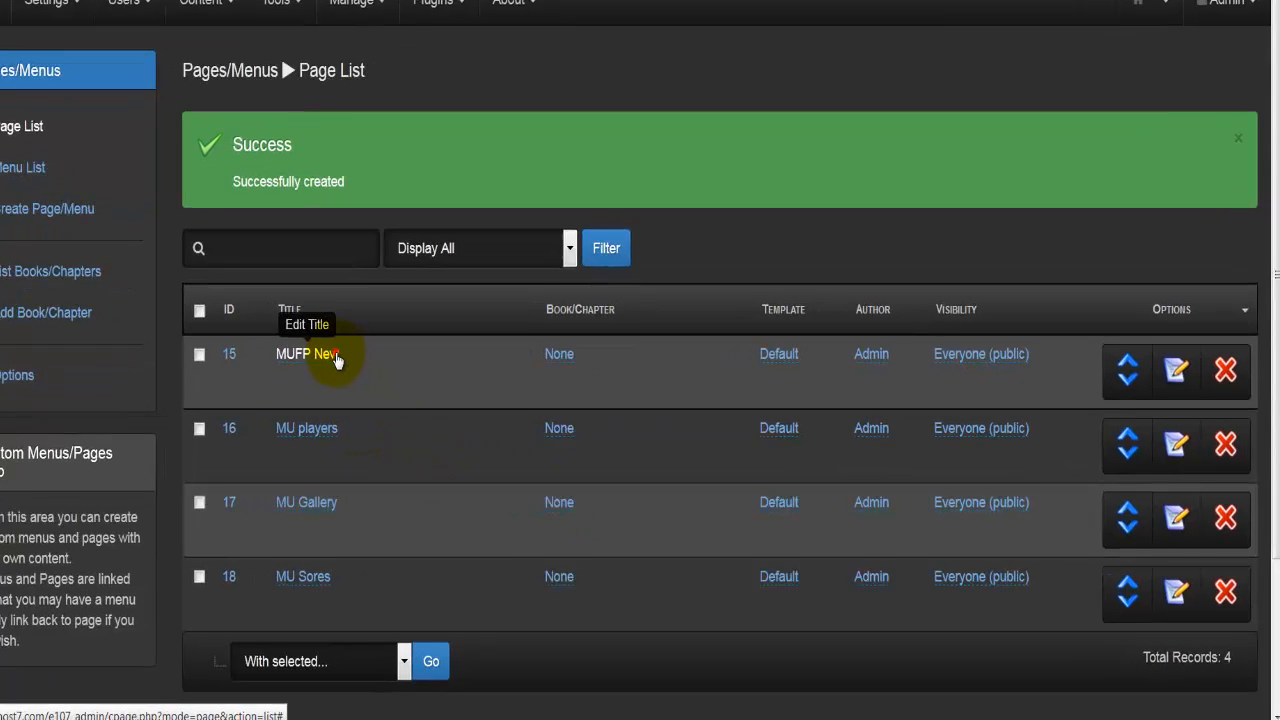
- Rename the MUFP New page in the page list to "MUFP News"
click(330, 355)
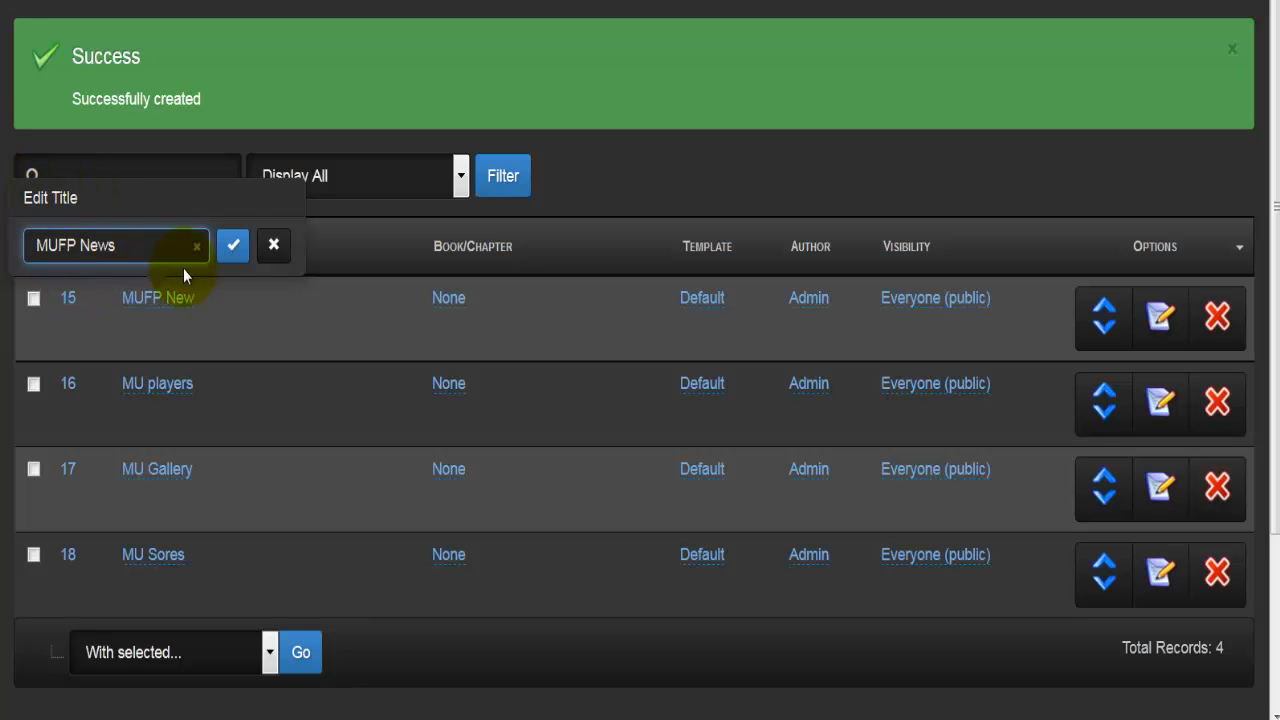
click(232, 250)
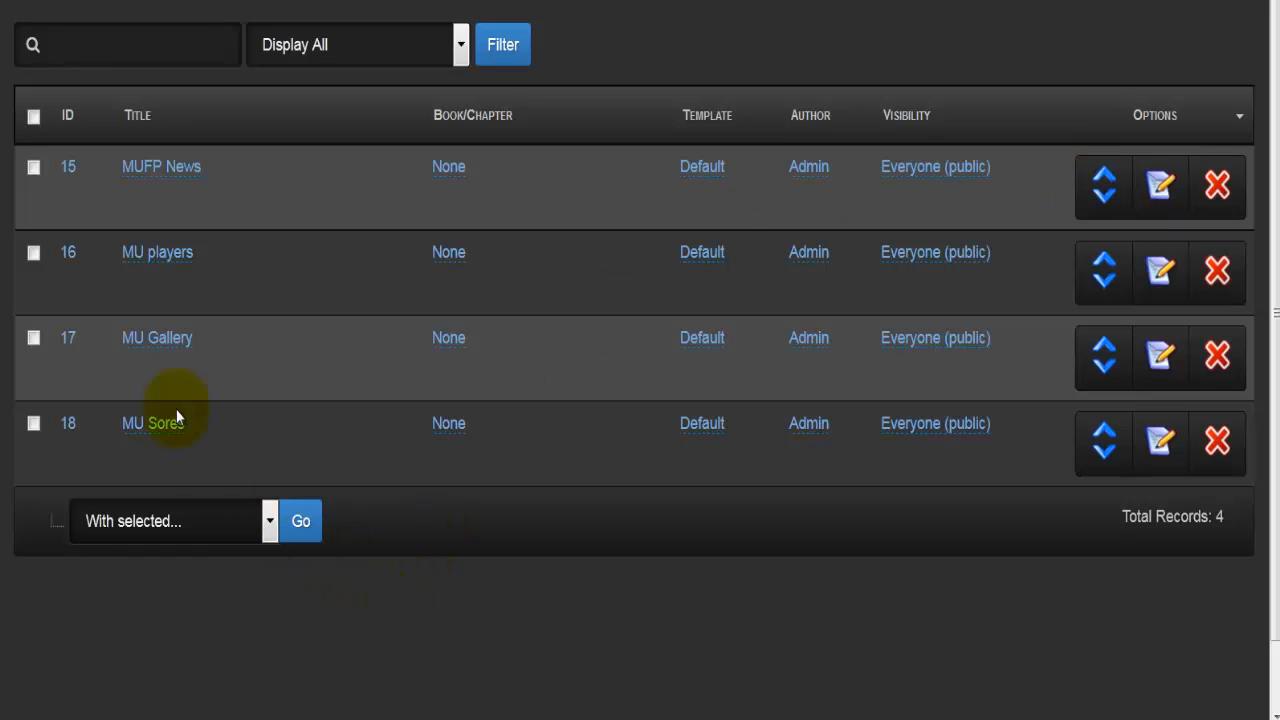
click(34, 117)
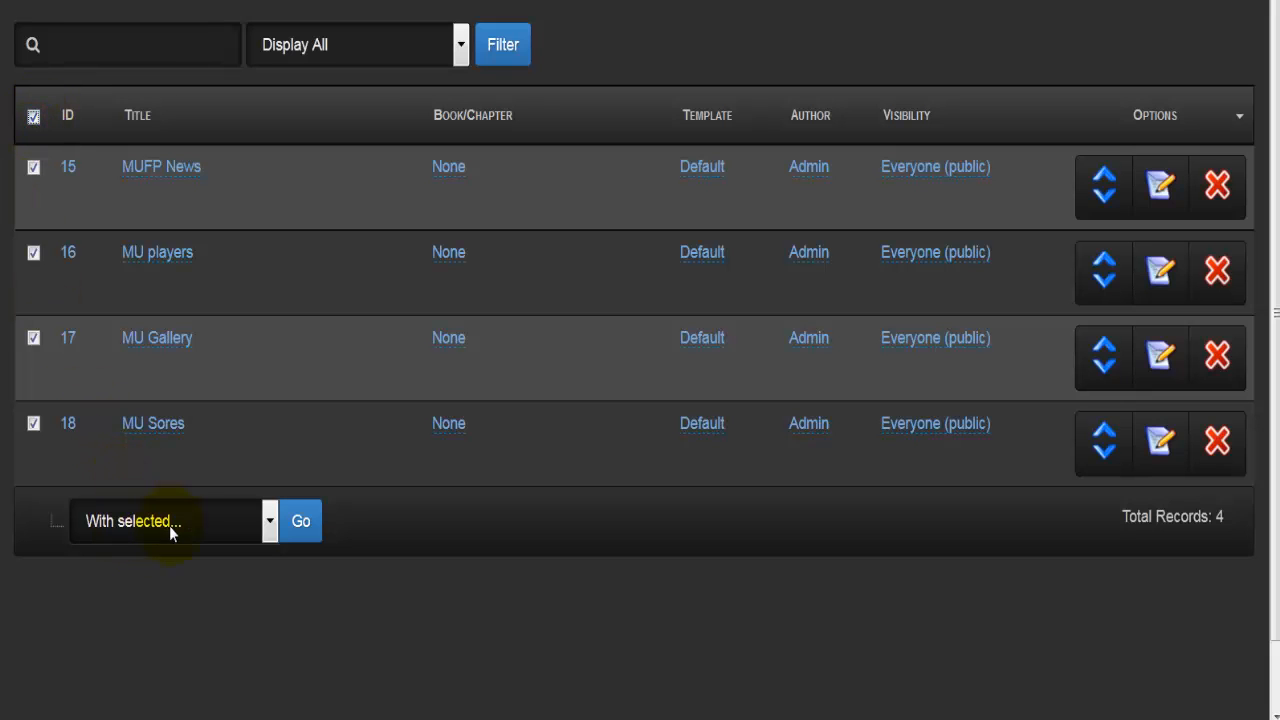
click(269, 521)
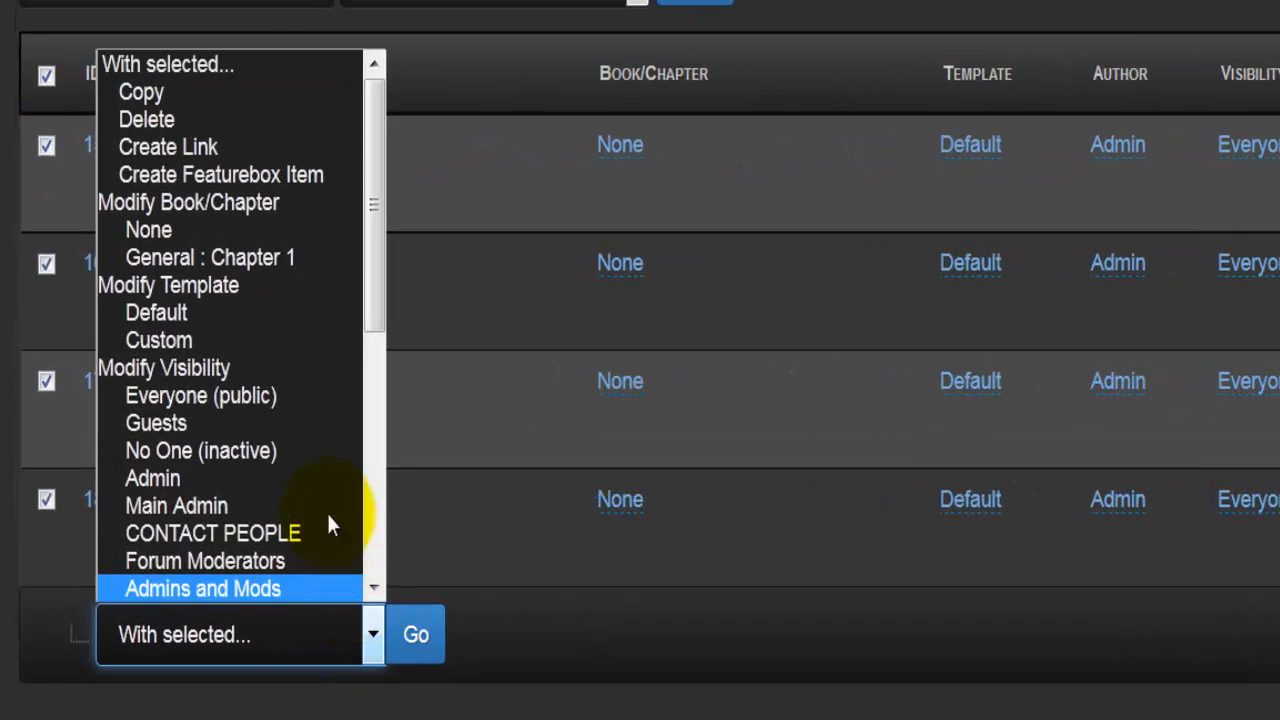
click(259, 151)
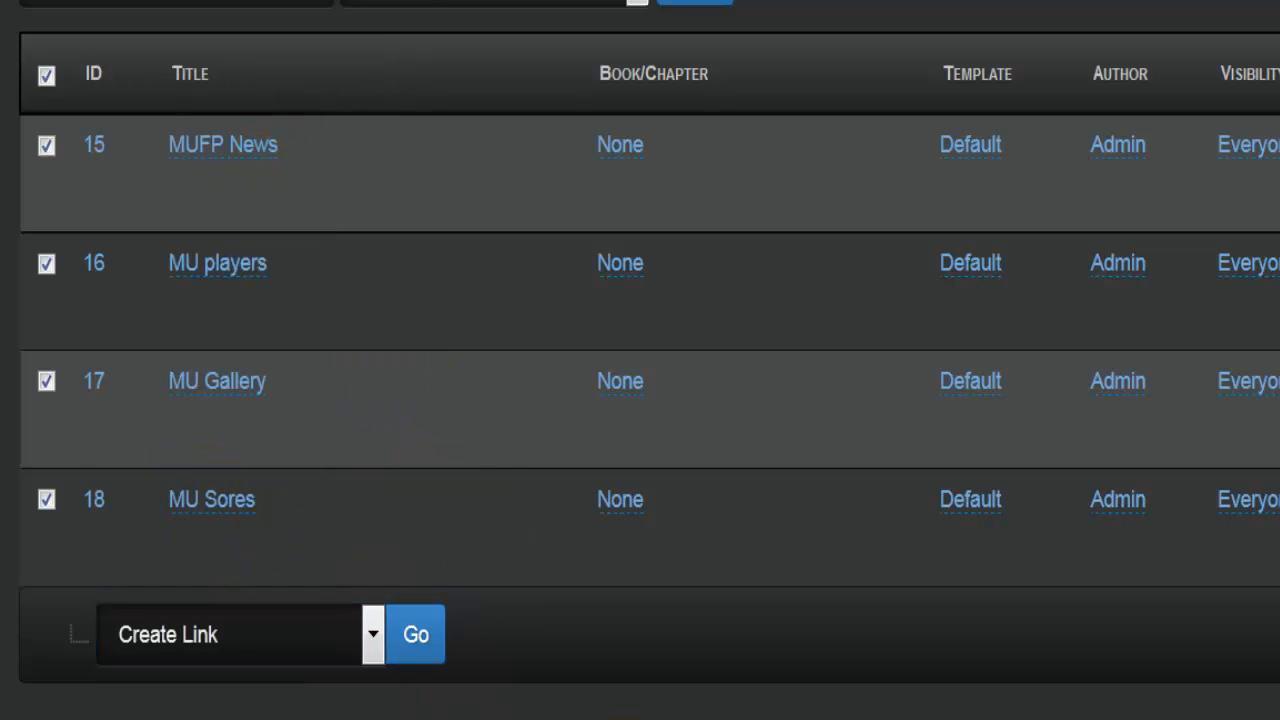
click(46, 76)
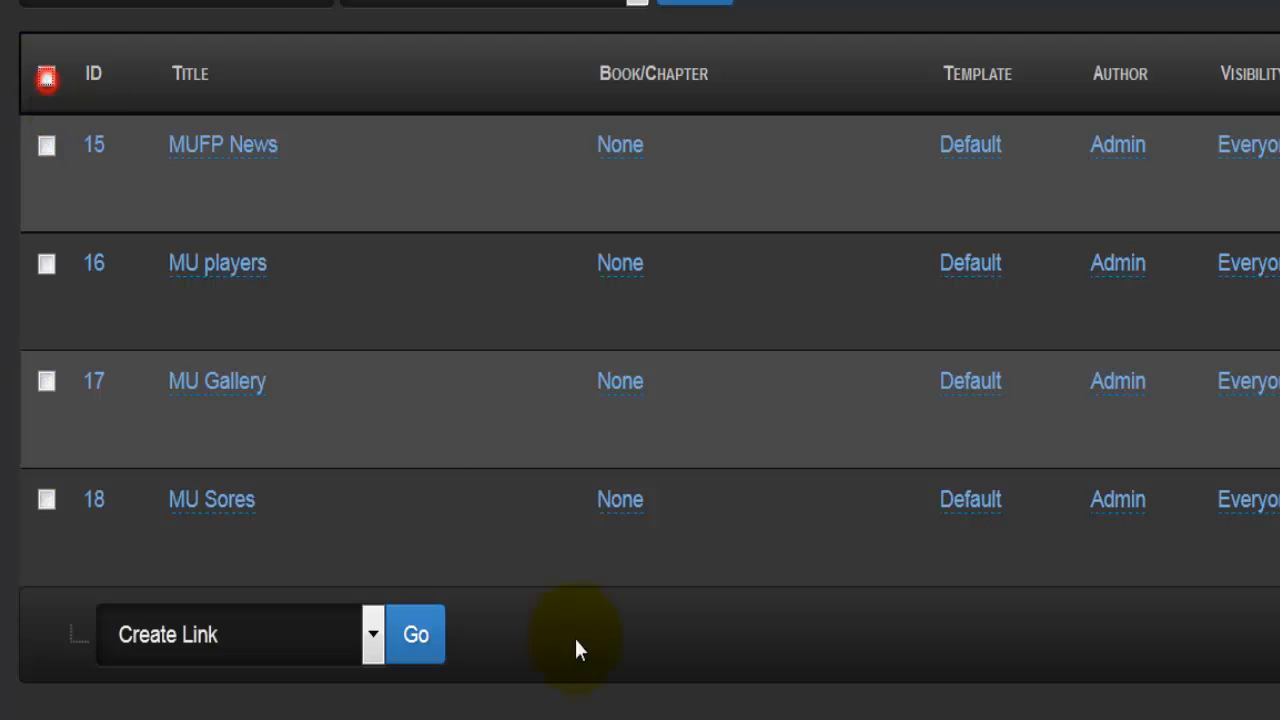
click(372, 634)
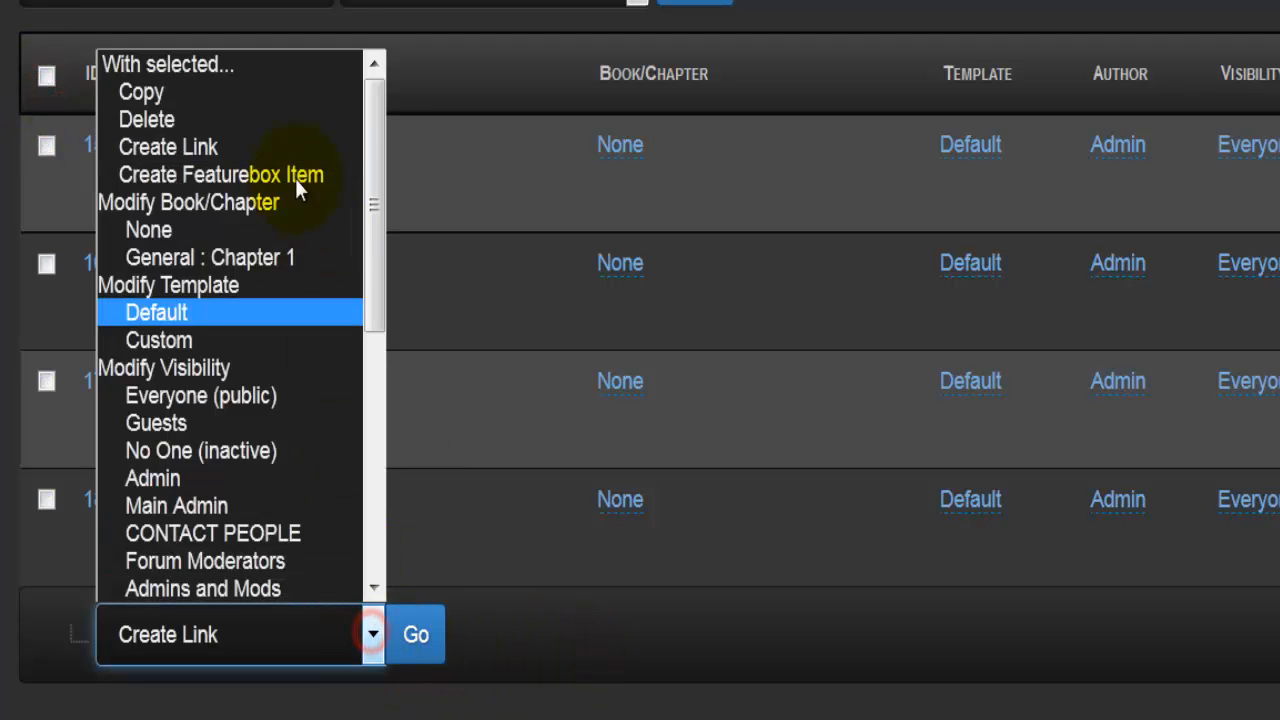
click(216, 70)
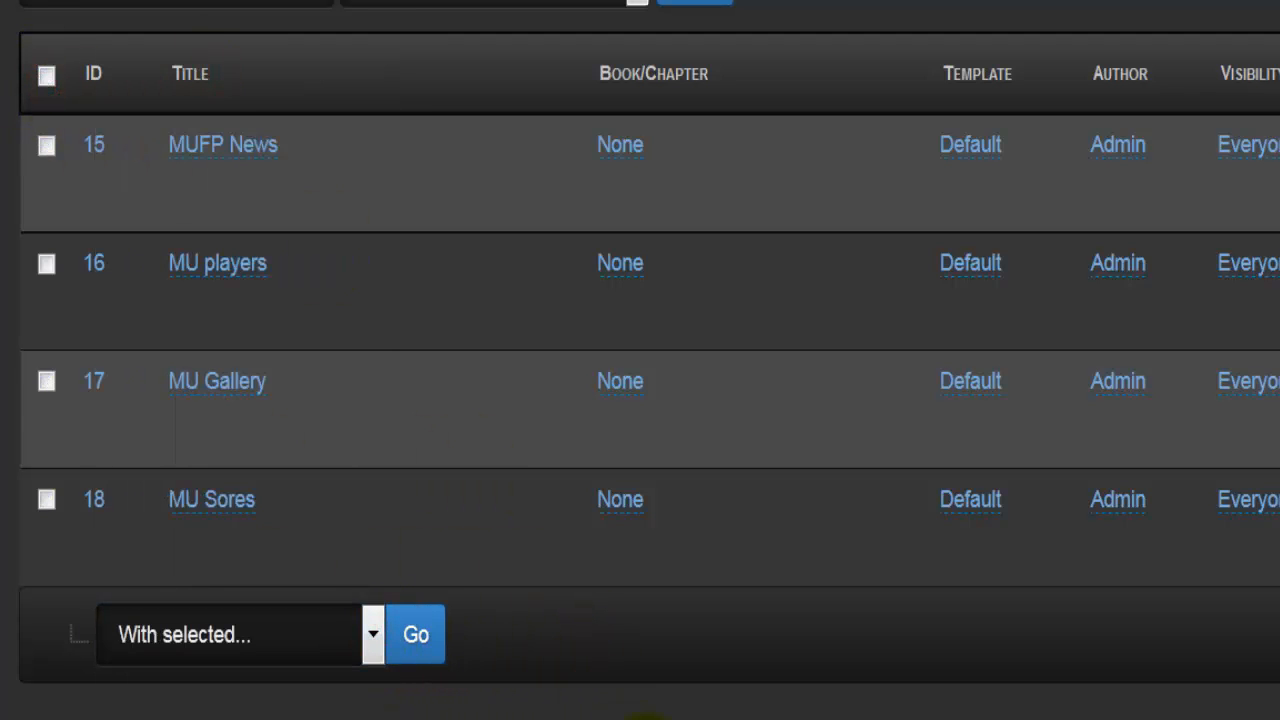
- Create site links for all four pages in the page list with the Create Link batch action
scroll(649, 360, up, 2)
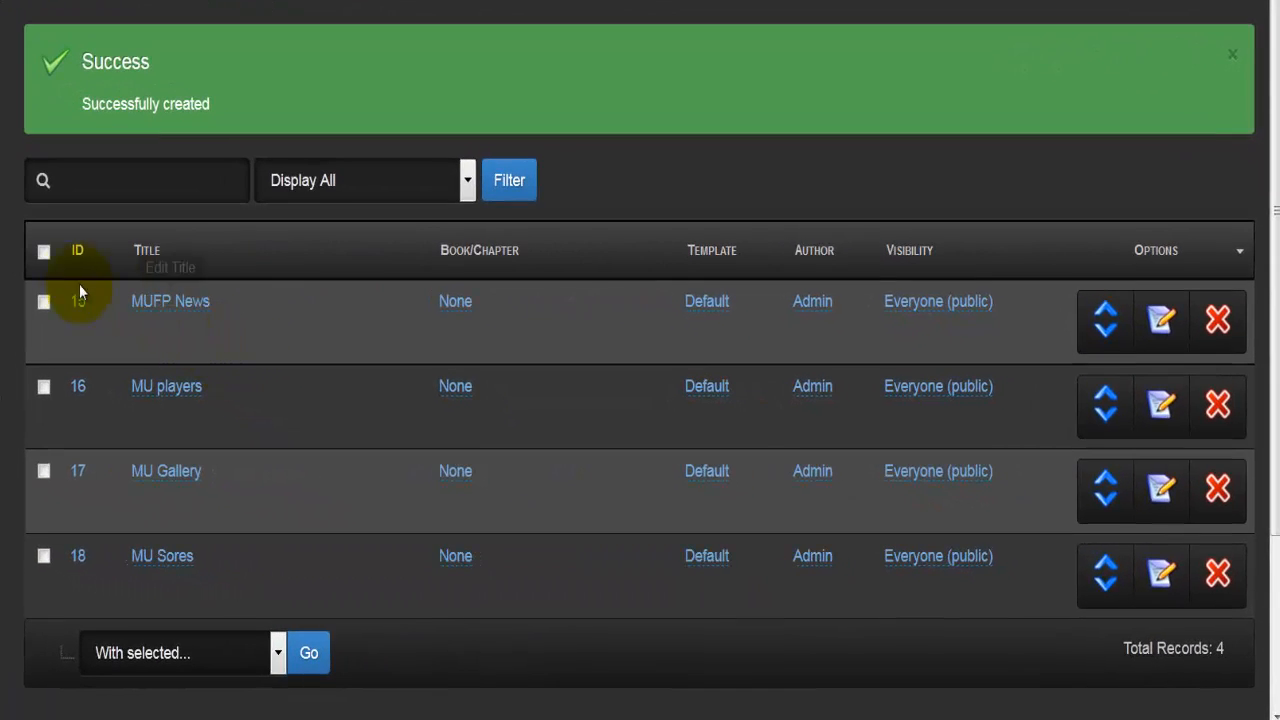
click(44, 252)
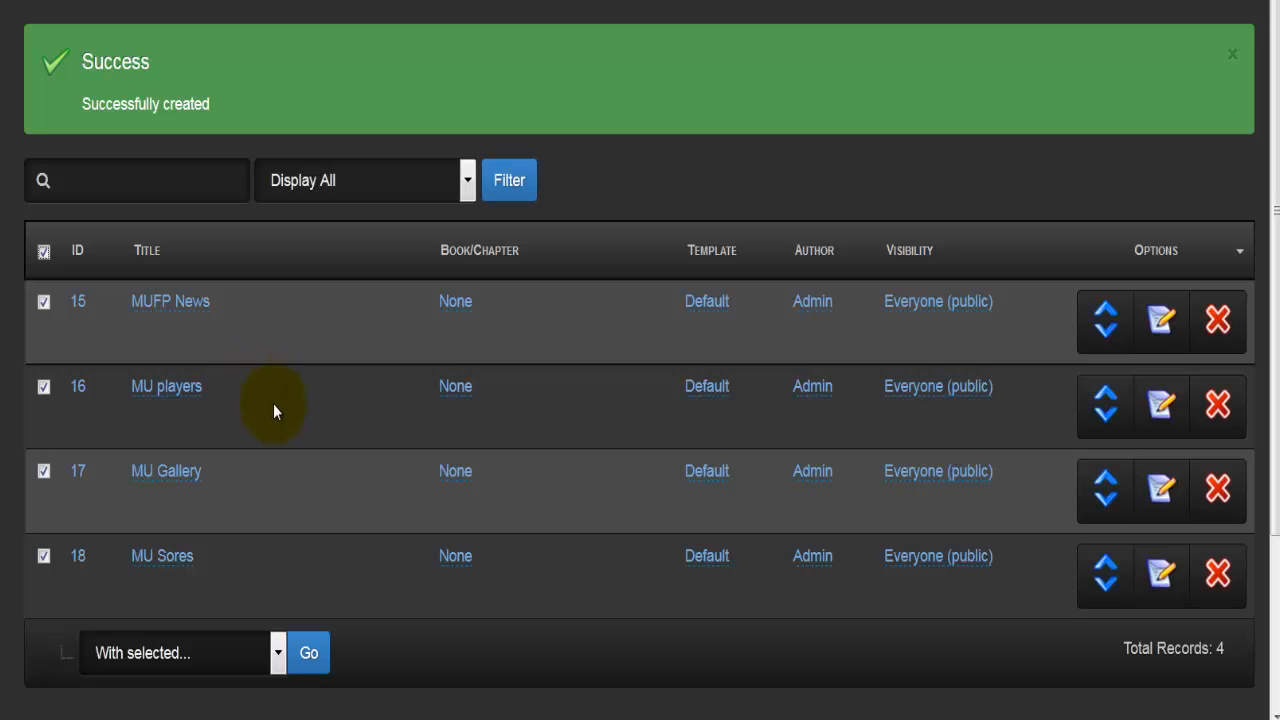
scroll(273, 403, down, 2)
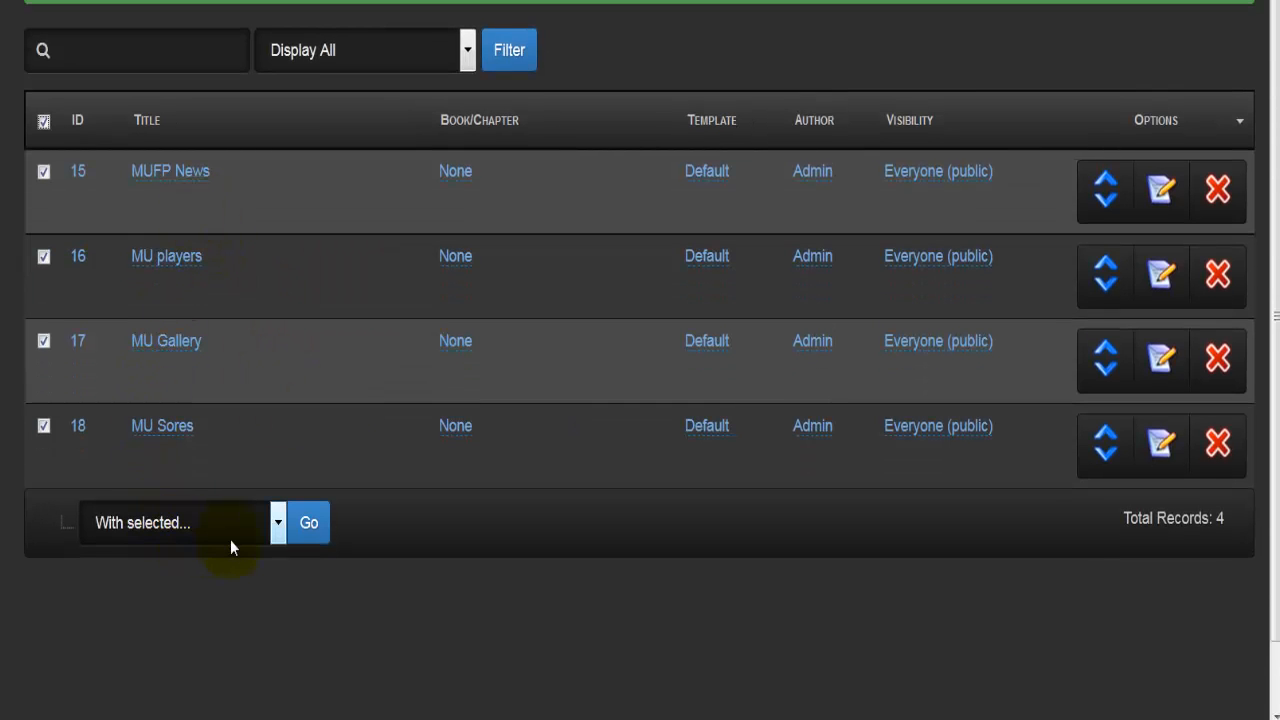
click(278, 523)
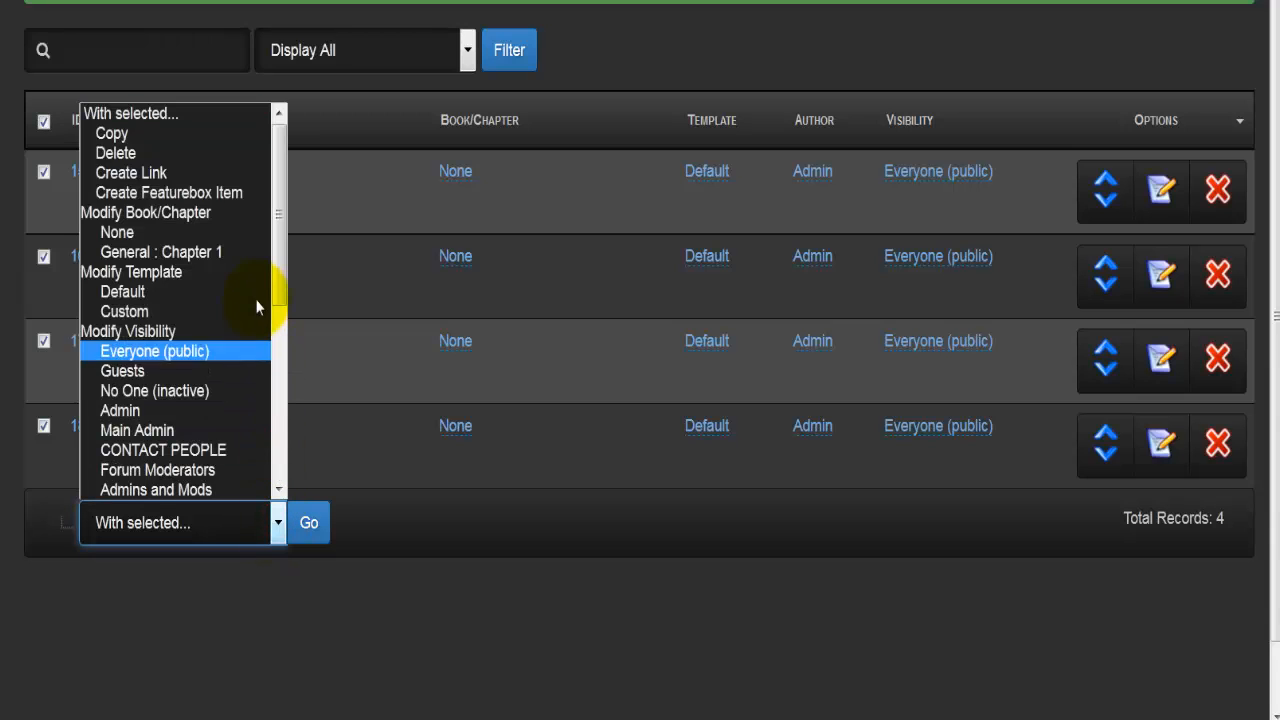
click(208, 175)
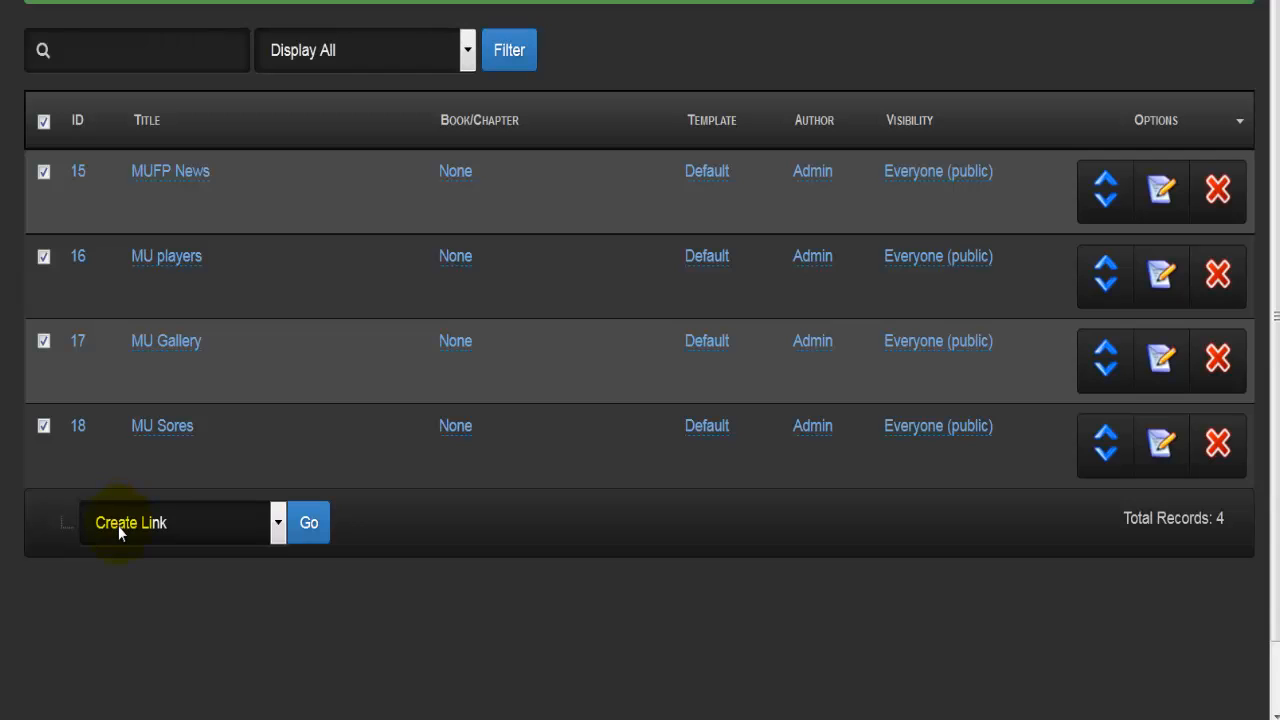
click(320, 536)
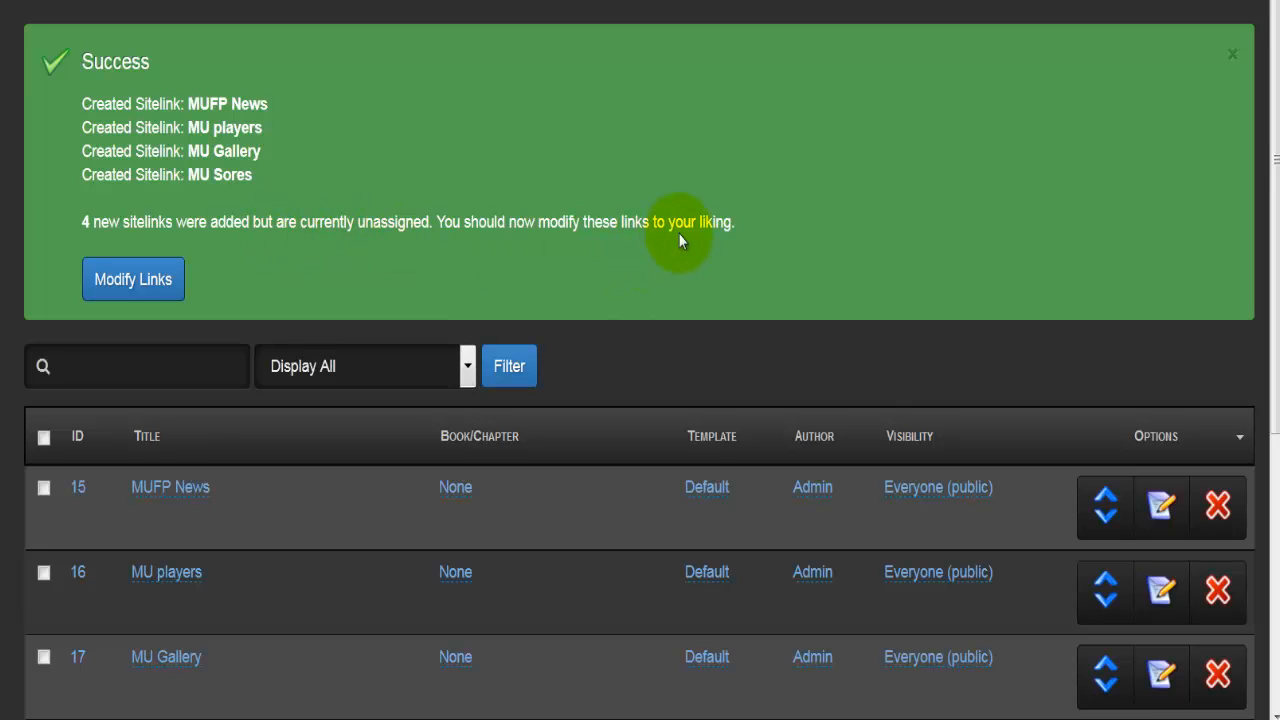
- Open the unassigned site links for modification and examine the SEF URLs of the four new links
click(134, 285)
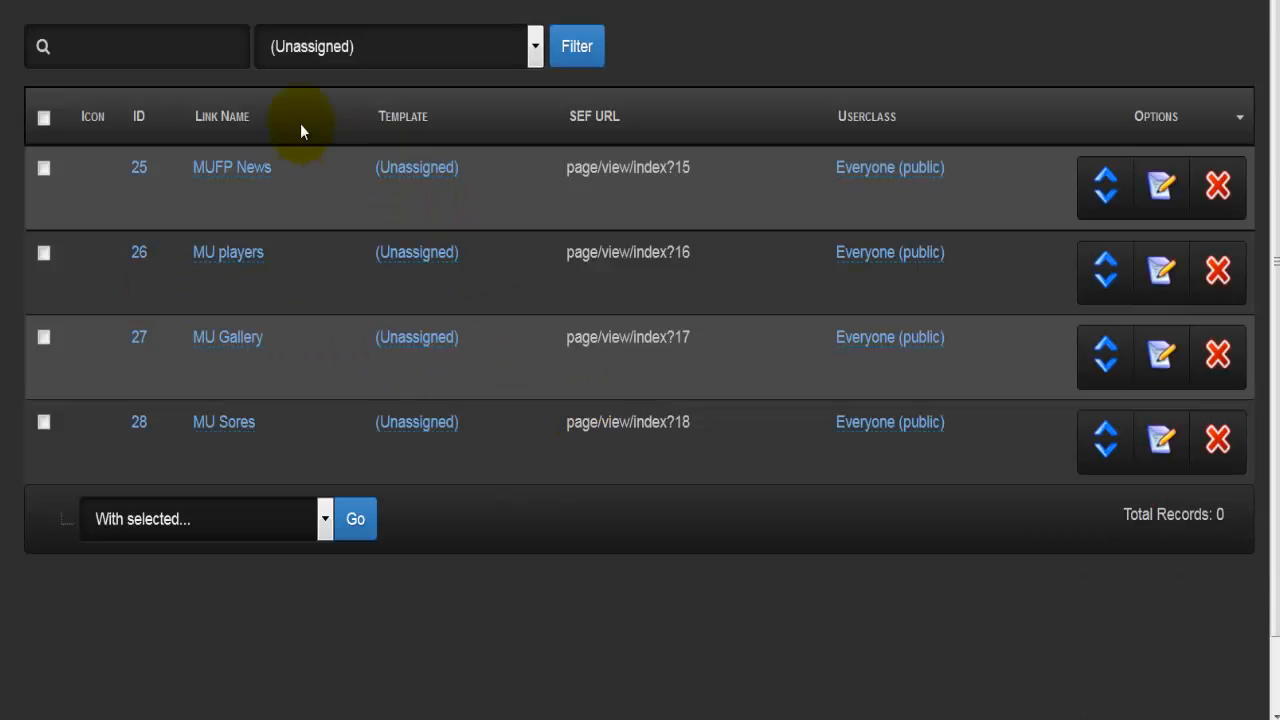
click(635, 423)
click(643, 249)
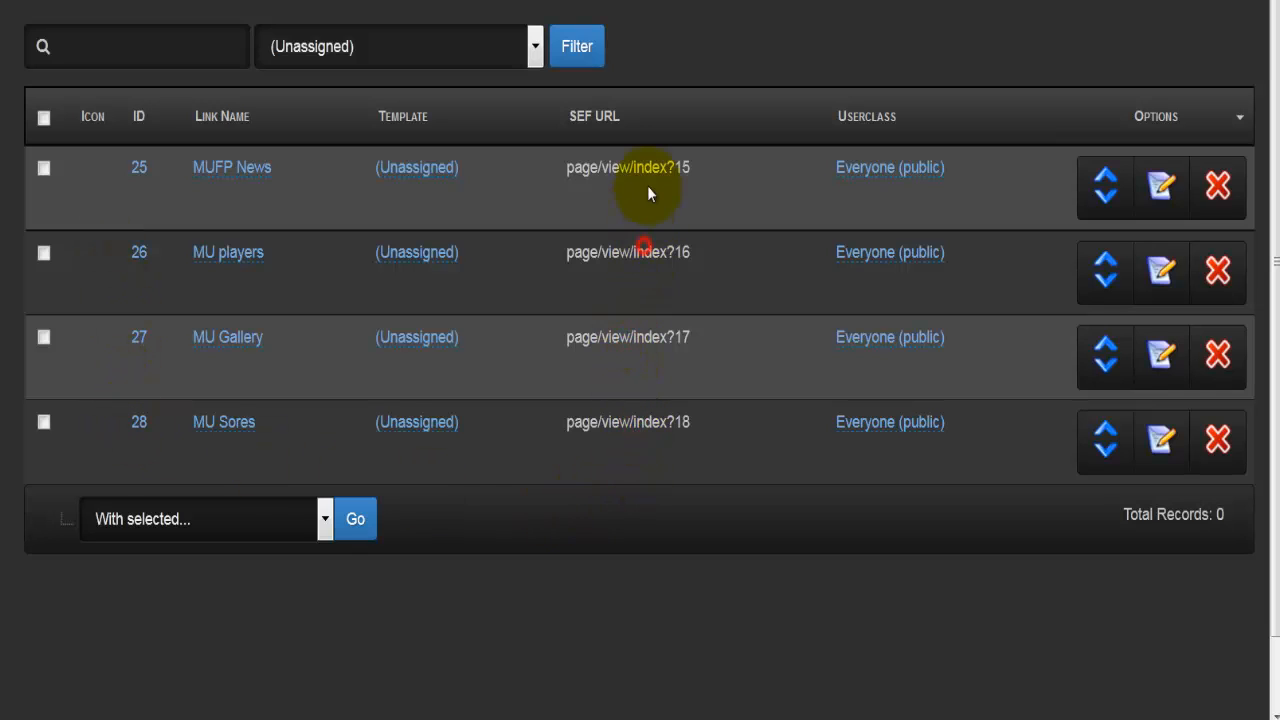
click(648, 167)
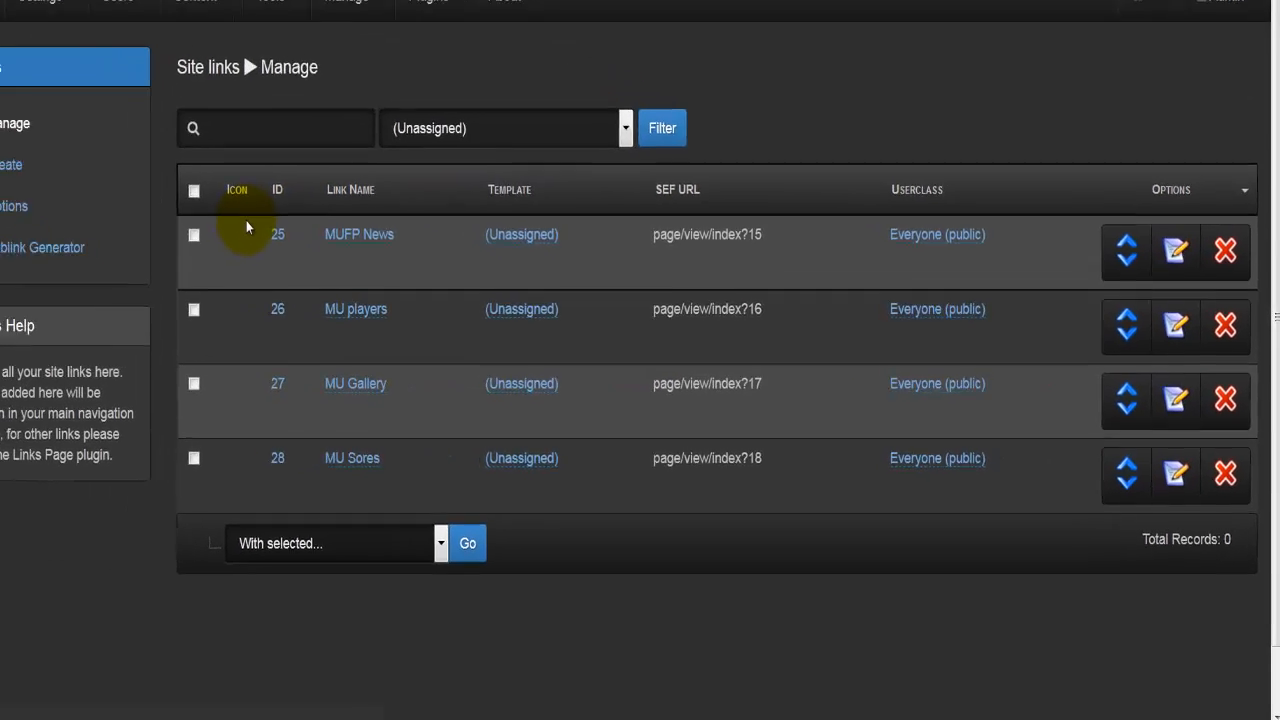
- Copy the four link rows from the site links table and paste them into an empty Notepad document
drag(104, 152, 385, 217)
drag(526, 296, 692, 398)
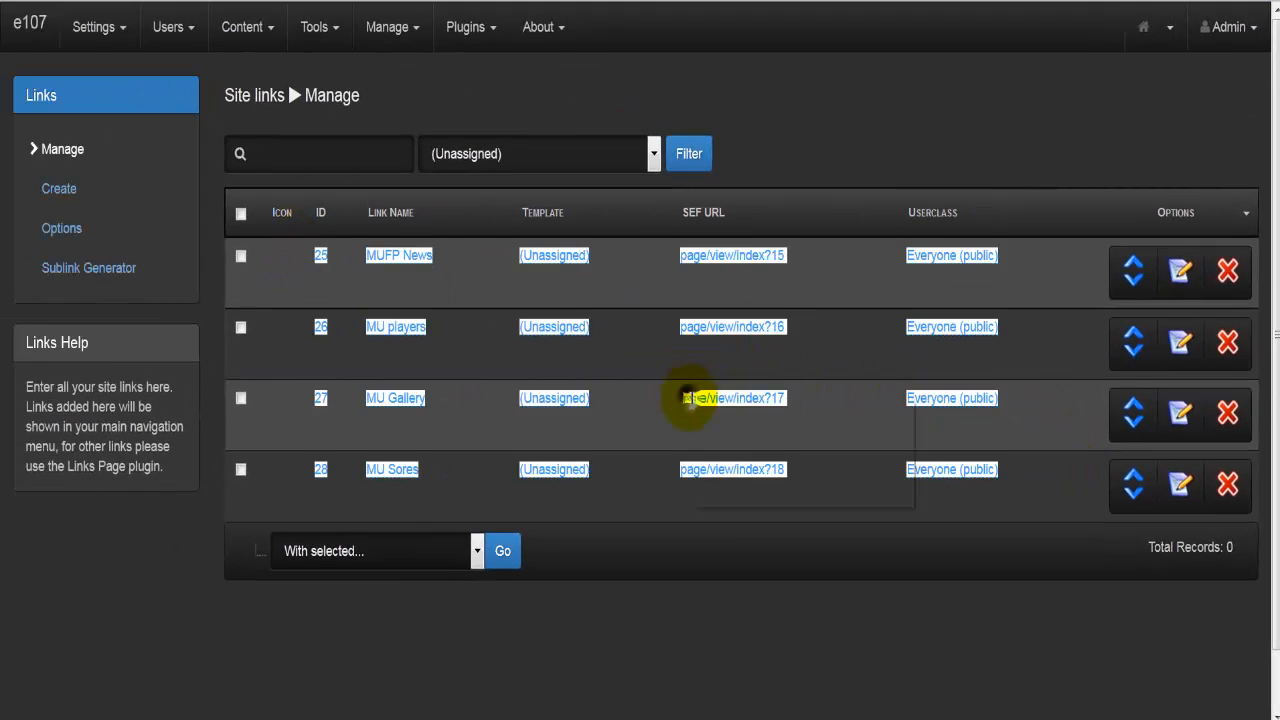
right_click(692, 398)
click(710, 406)
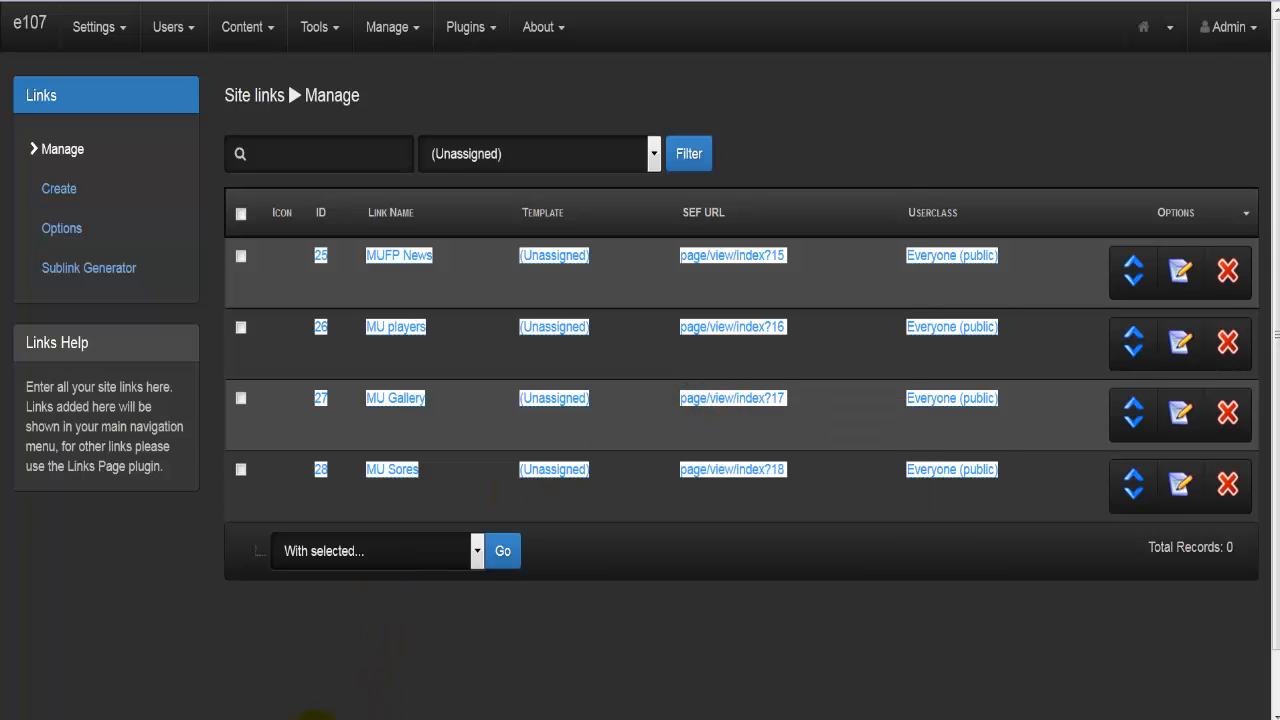
click(315, 718)
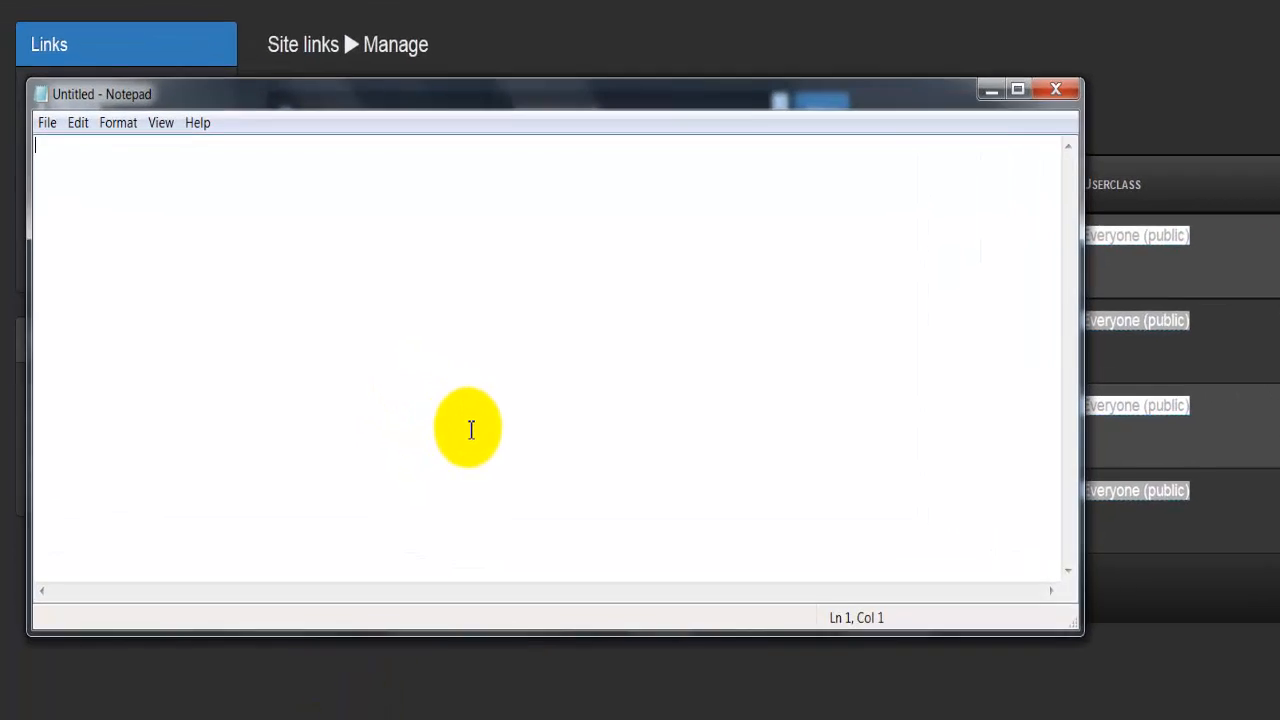
key(ctrl+v)
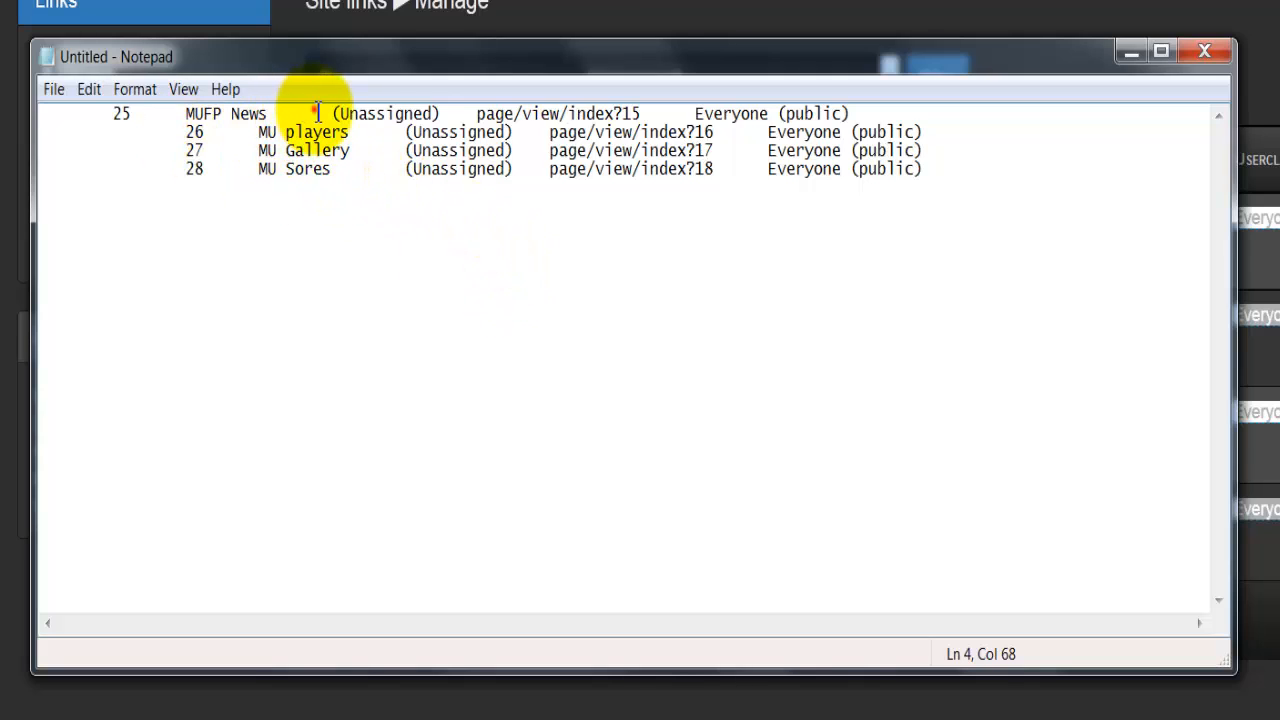
- Remove the "(Unassigned)" text from all four pasted link lines
drag(314, 113, 506, 131)
key(Delete)
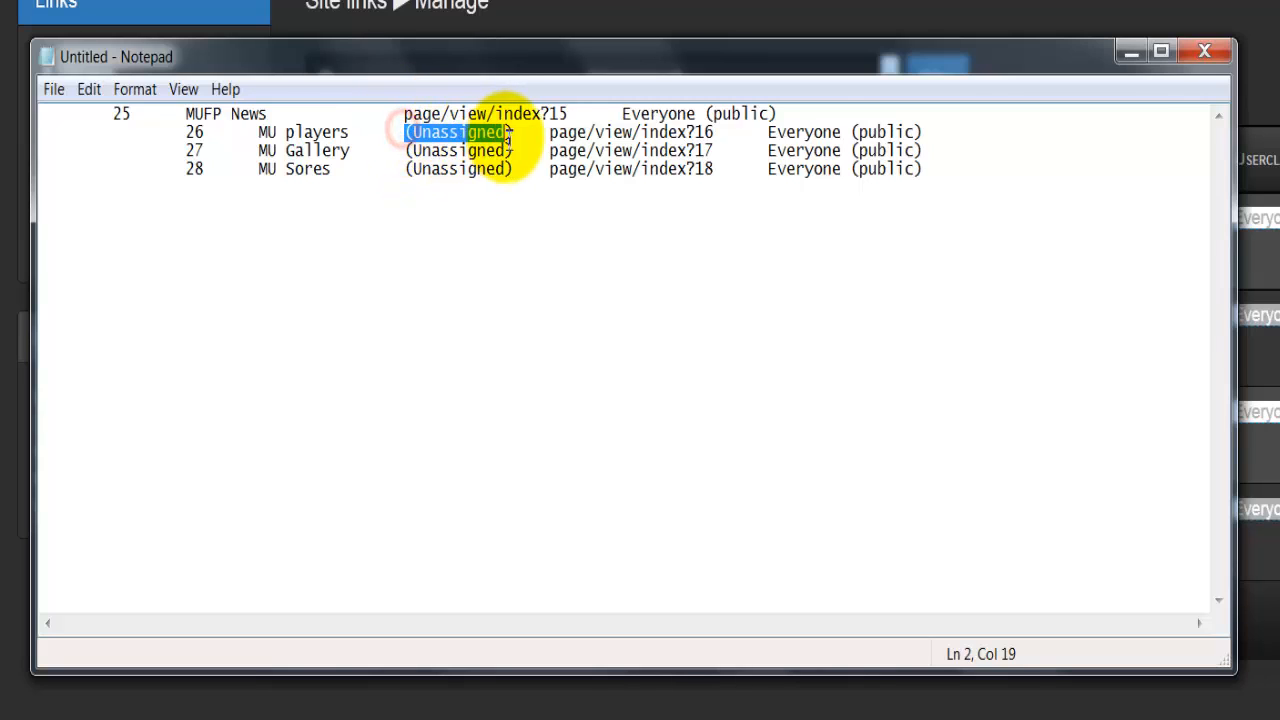
key(Delete)
key(Delete)
drag(400, 150, 512, 158)
key(Delete)
key(Delete)
drag(403, 169, 516, 172)
key(Delete)
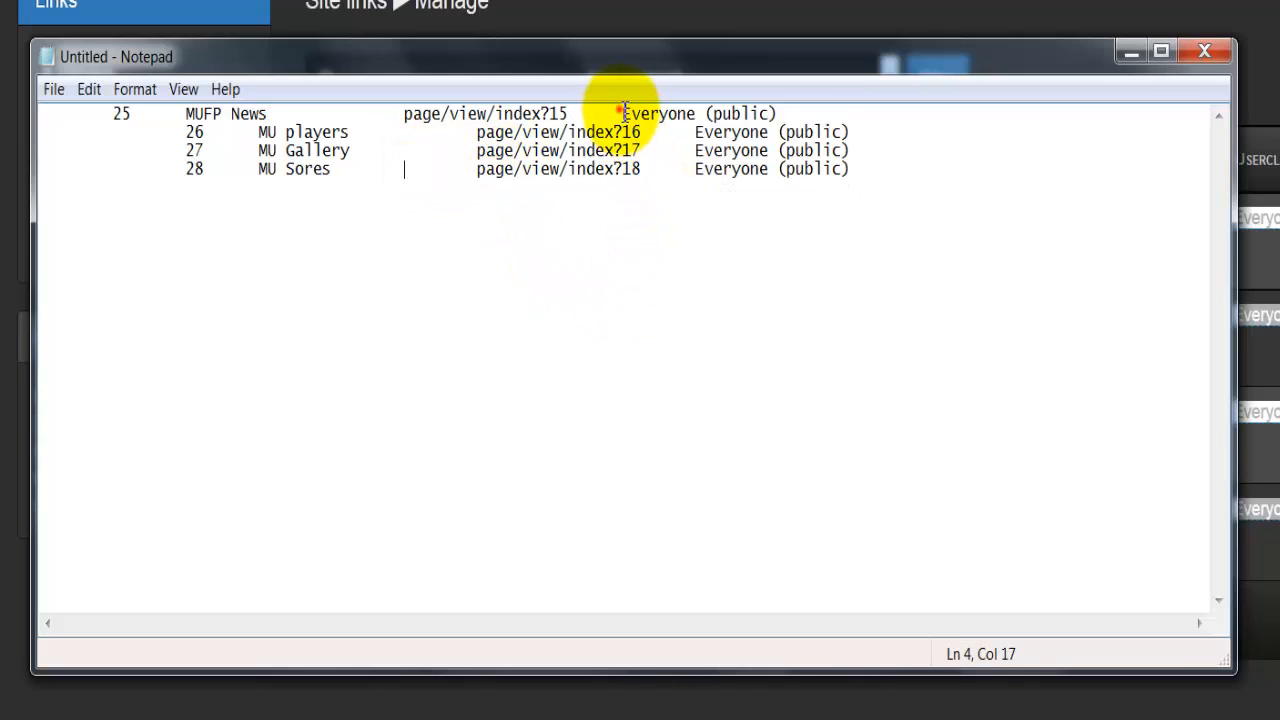
- Remove the "Everyone (public)" text from the end of all four link lines
drag(614, 110, 790, 116)
key(Delete)
drag(695, 131, 848, 132)
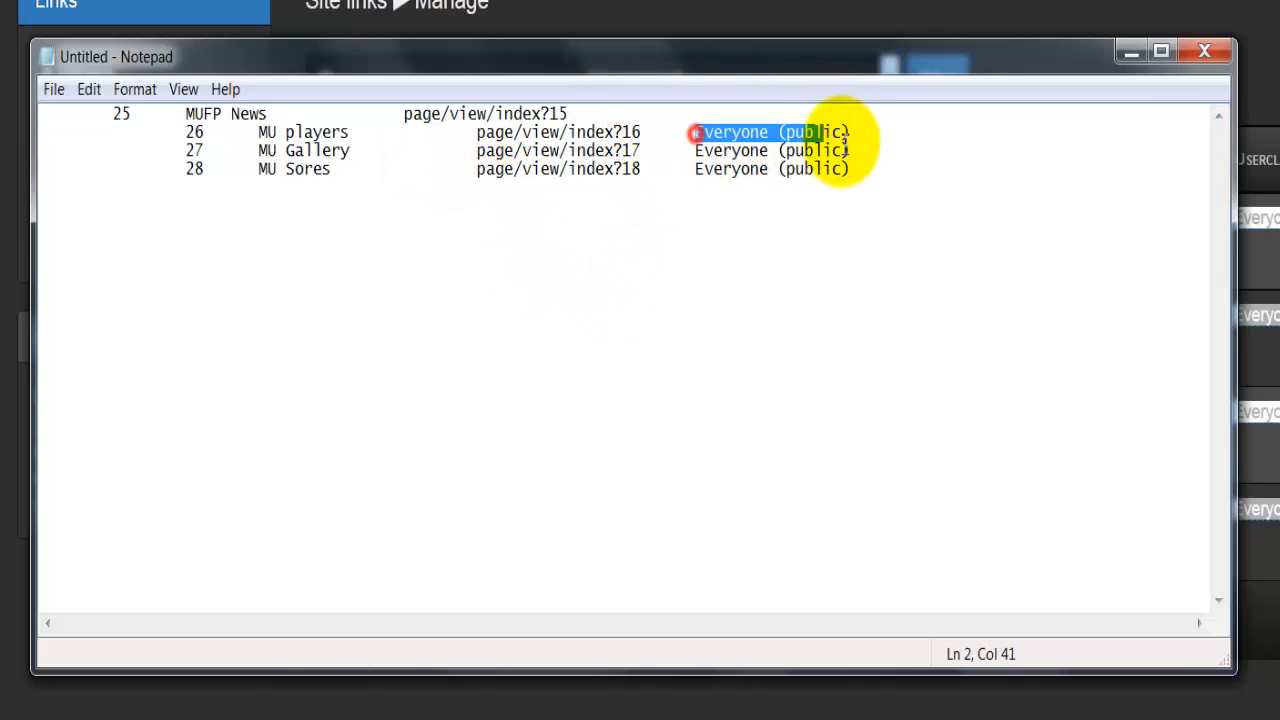
key(Delete)
drag(695, 150, 848, 151)
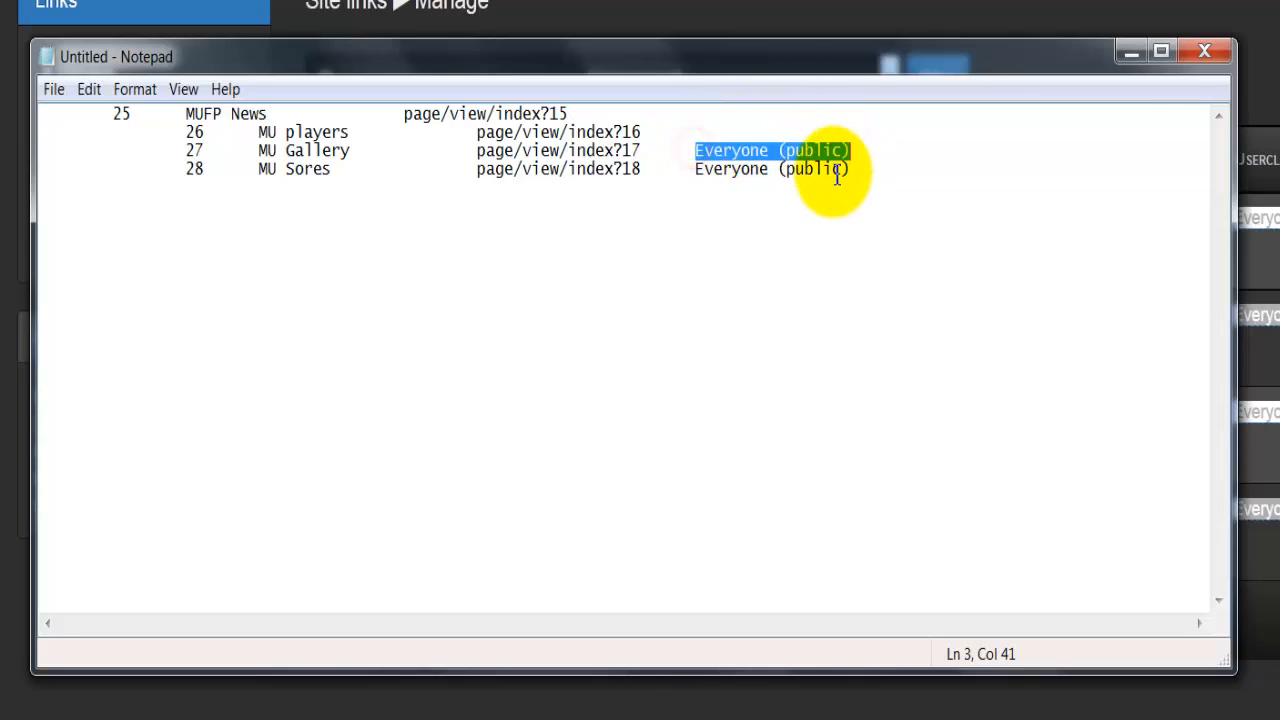
key(Delete)
drag(690, 170, 877, 191)
key(Delete)
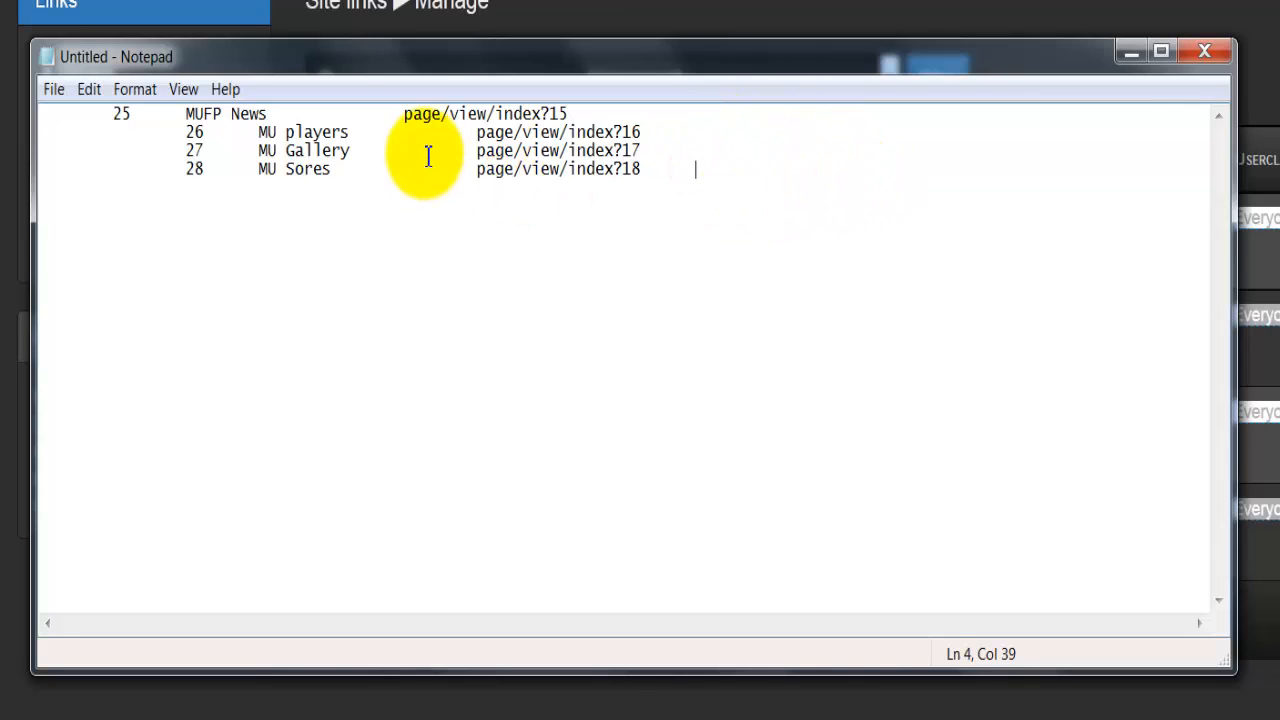
- Remove the leading ID numbers and indentation from all four lines so each starts with its link name
drag(186, 114, 2, 86)
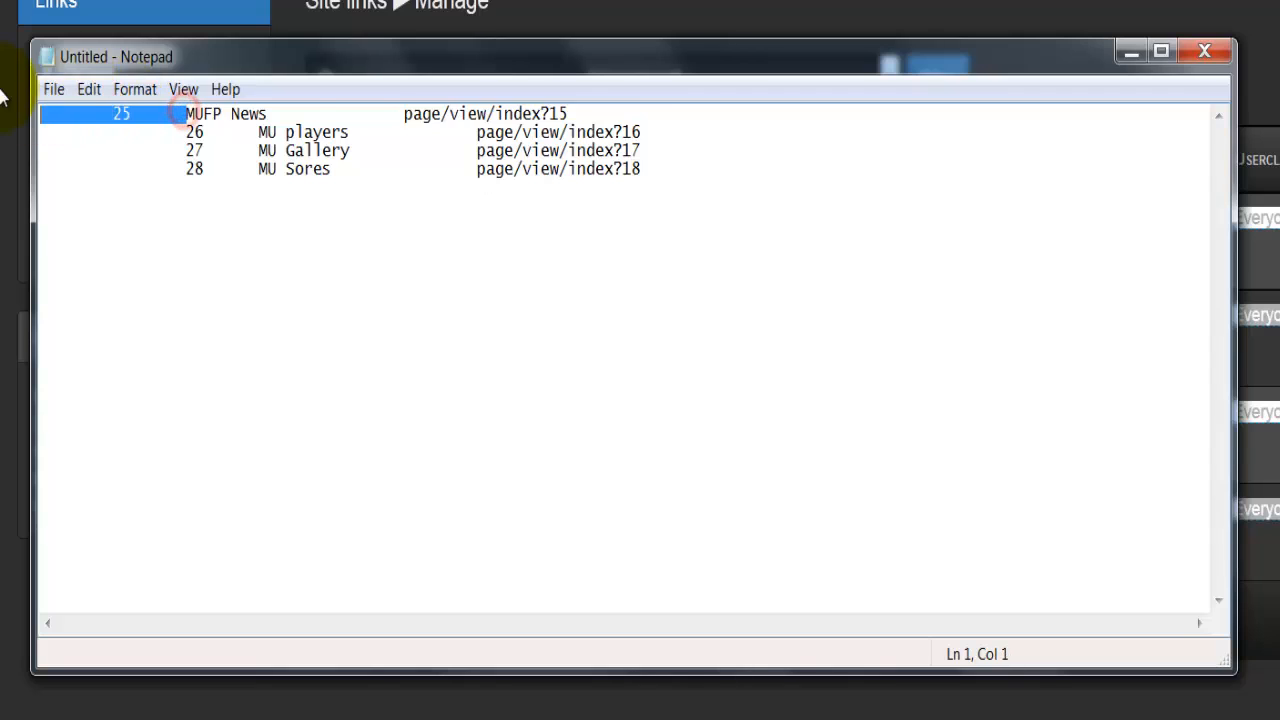
key(Delete)
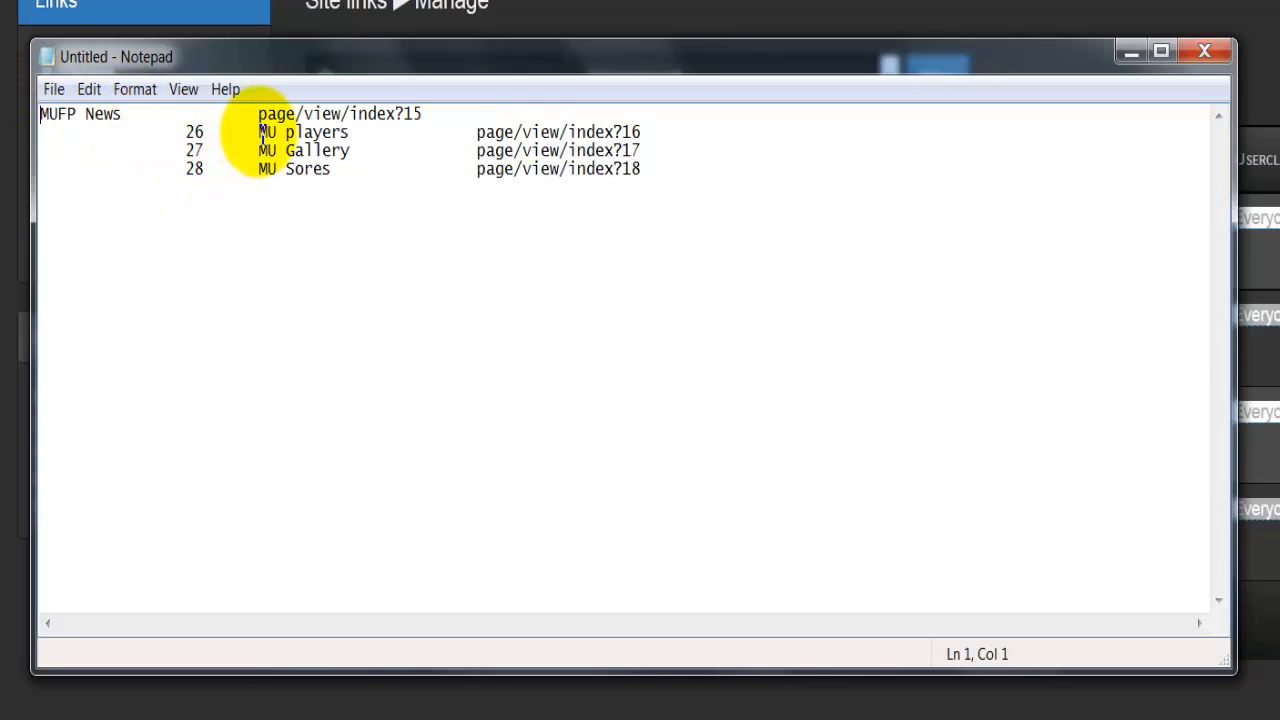
drag(258, 132, 51, 128)
key(Delete)
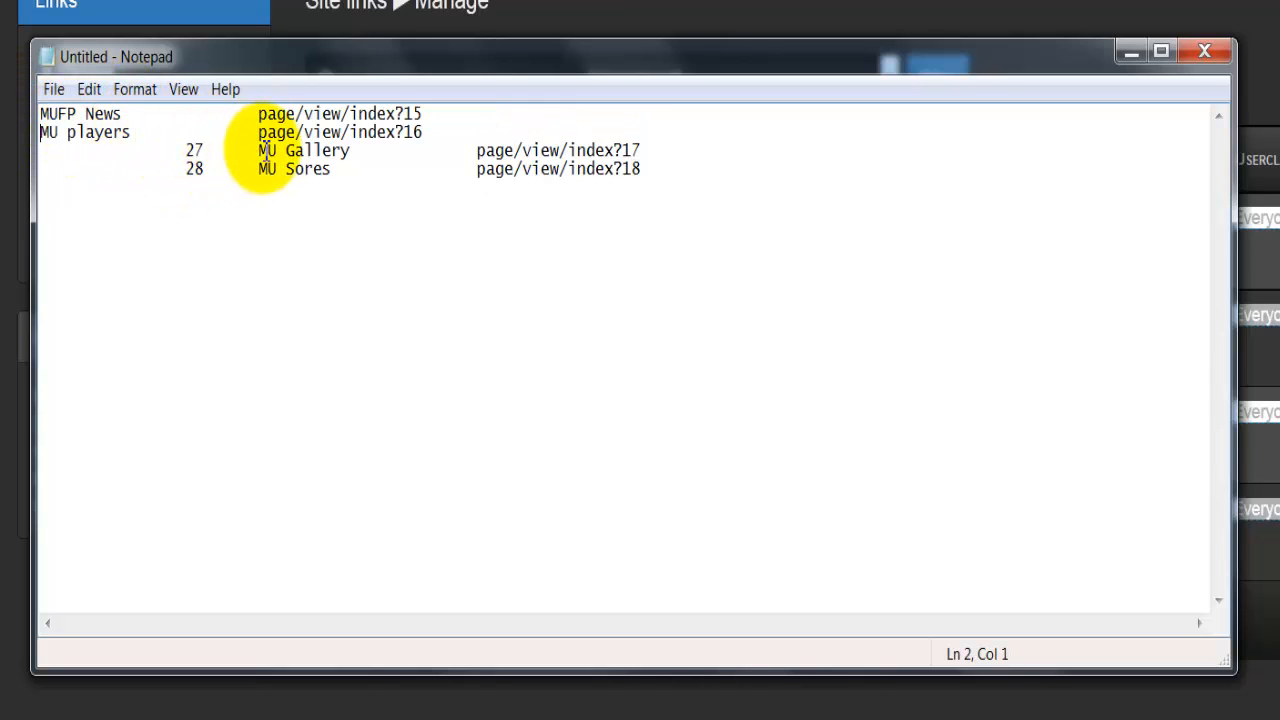
click(263, 150)
drag(263, 150, 43, 143)
key(Delete)
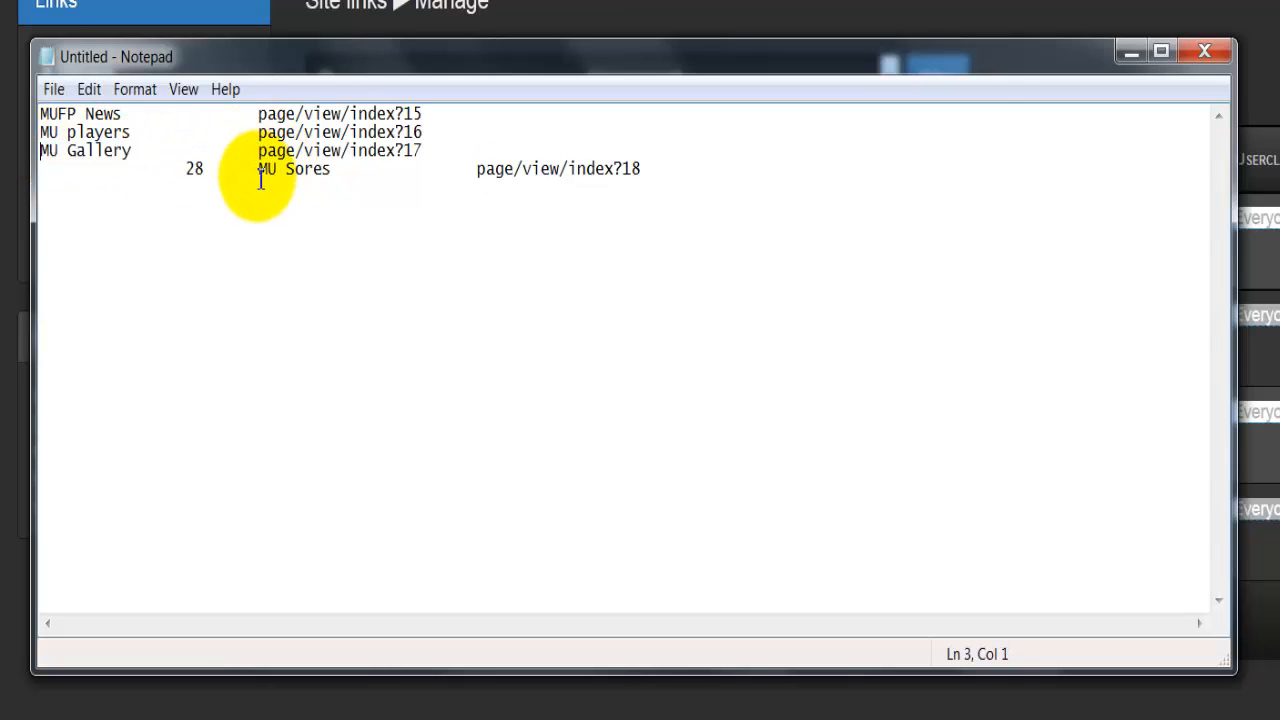
click(258, 168)
drag(240, 168, 34, 150)
click(228, 172)
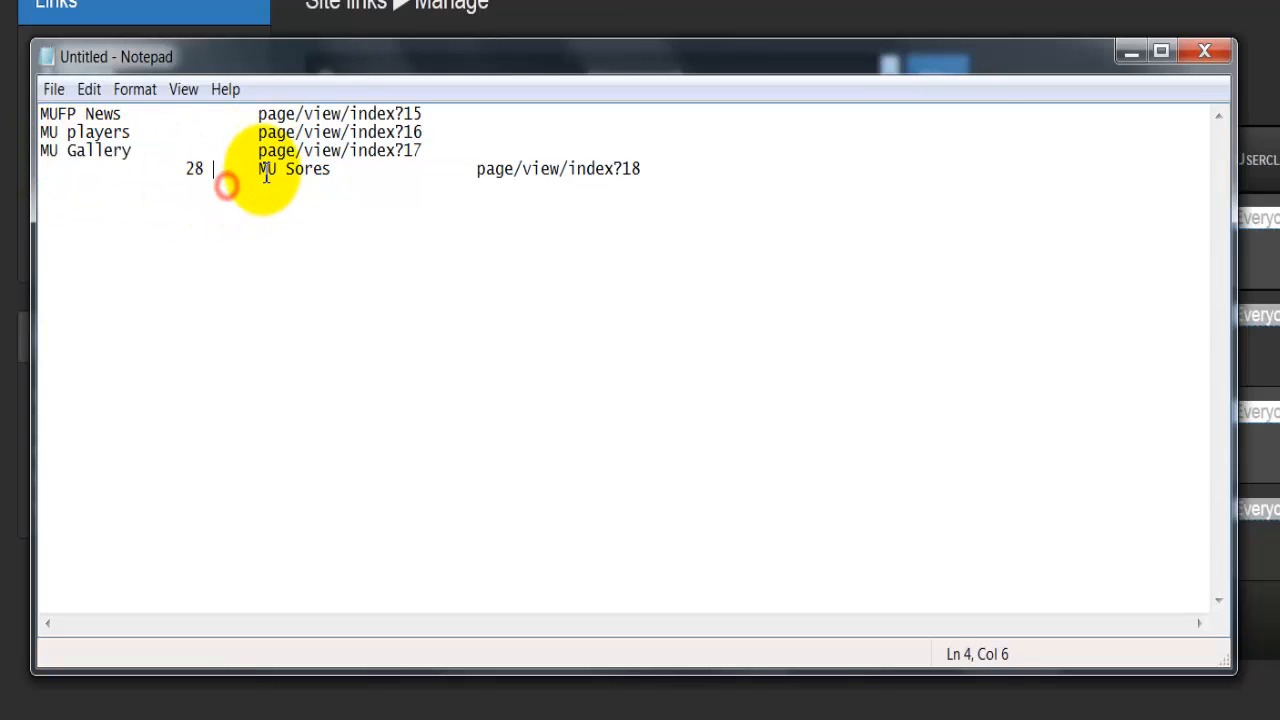
drag(262, 172, 62, 172)
key(Delete)
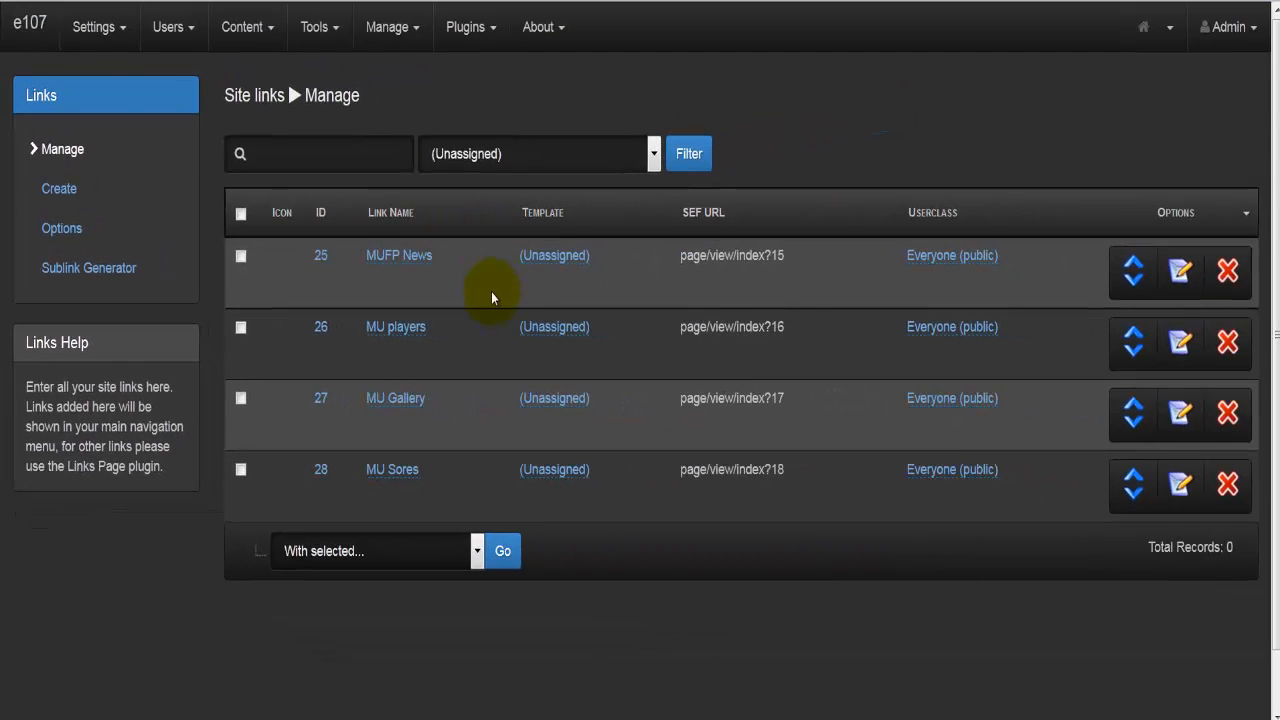
- Return to the e107 admin dashboard and open the Site Links list showing all links
click(17, 27)
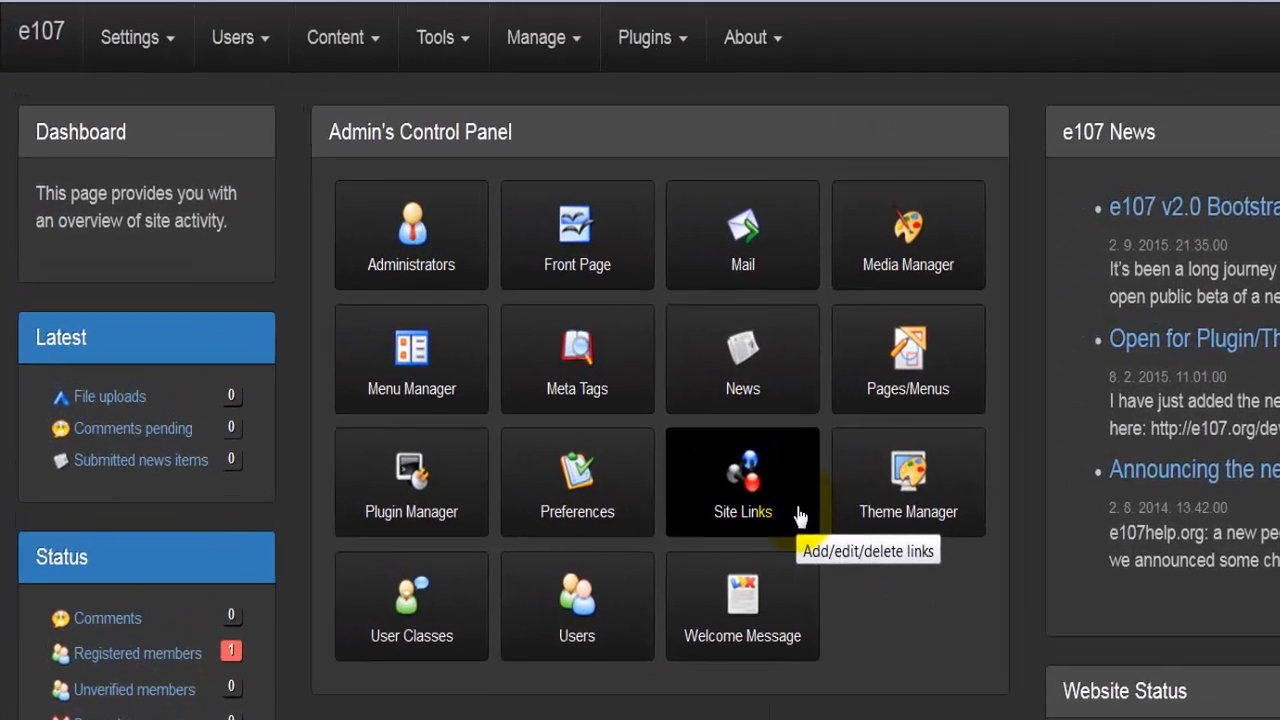
click(800, 515)
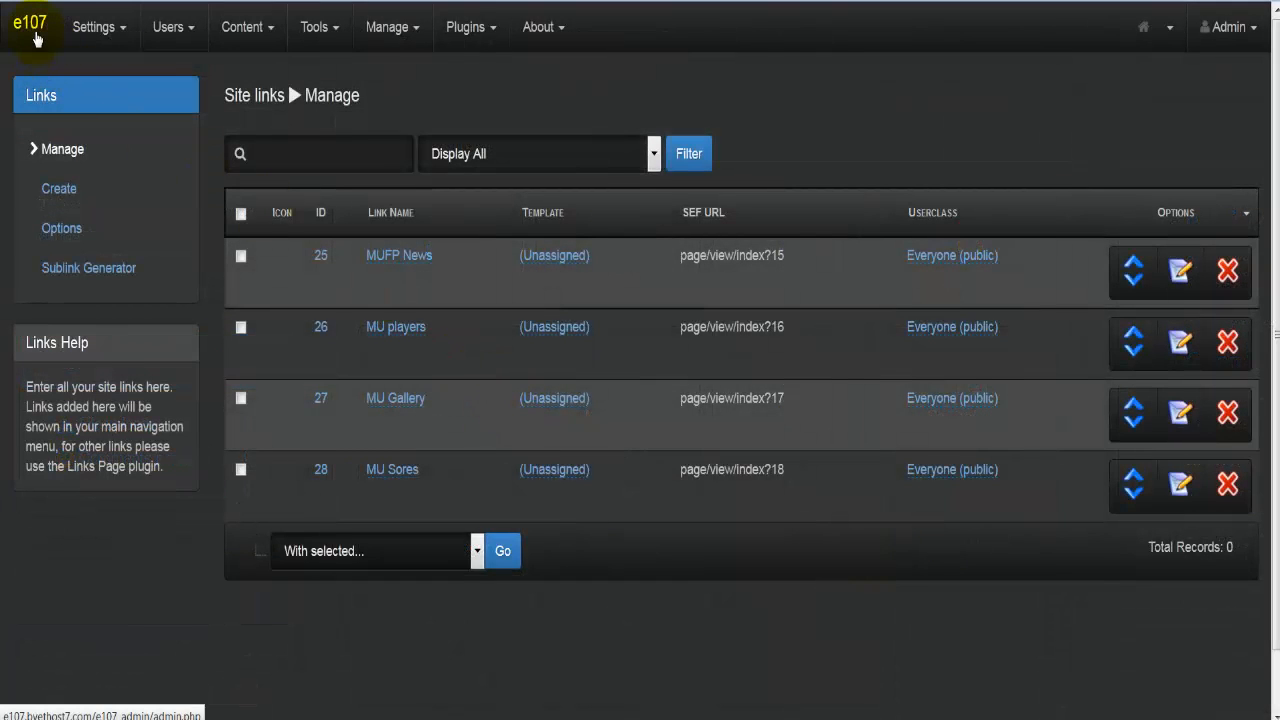
- Go back through the dashboard to the Pages/Menus page list and open the MUFP News page for editing
click(35, 35)
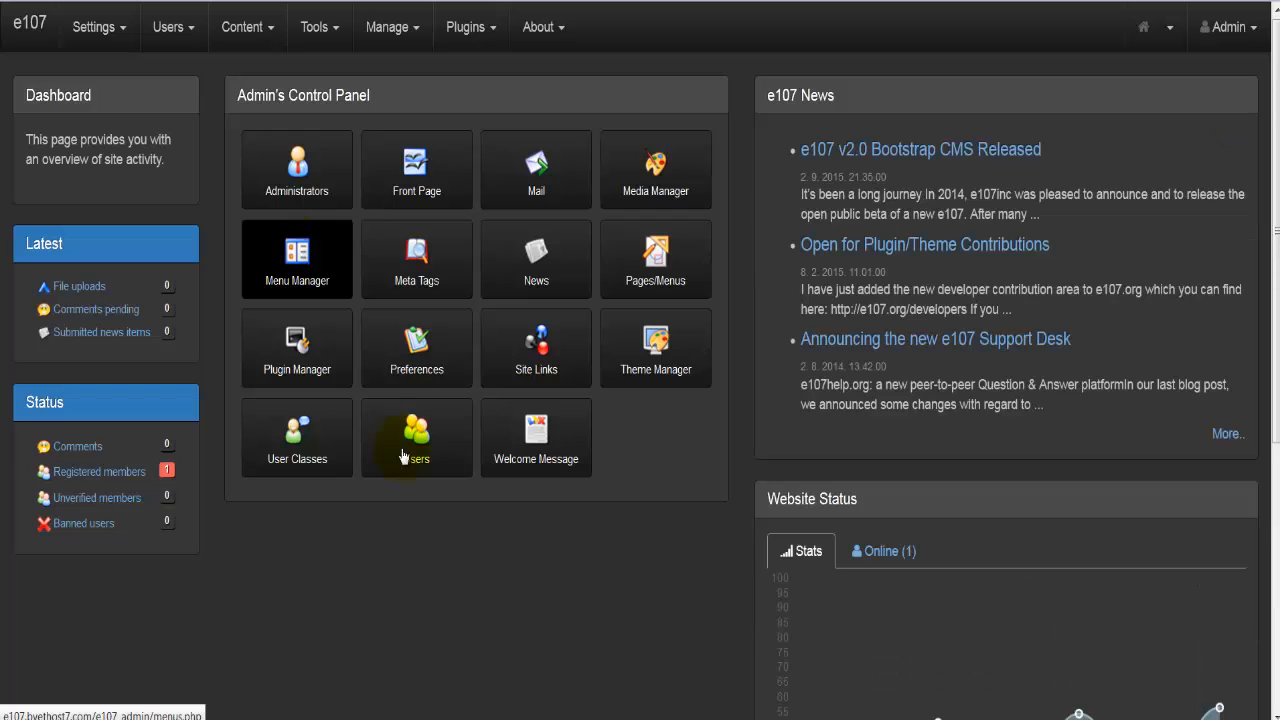
click(675, 285)
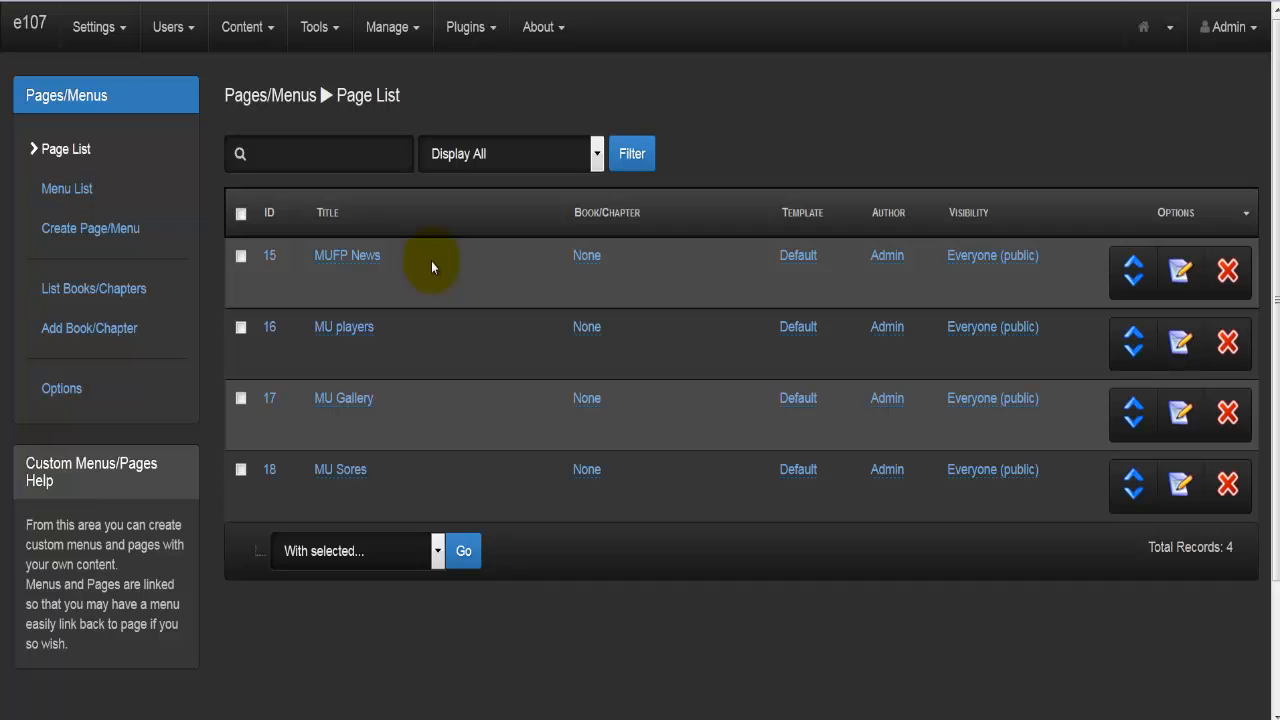
click(1180, 286)
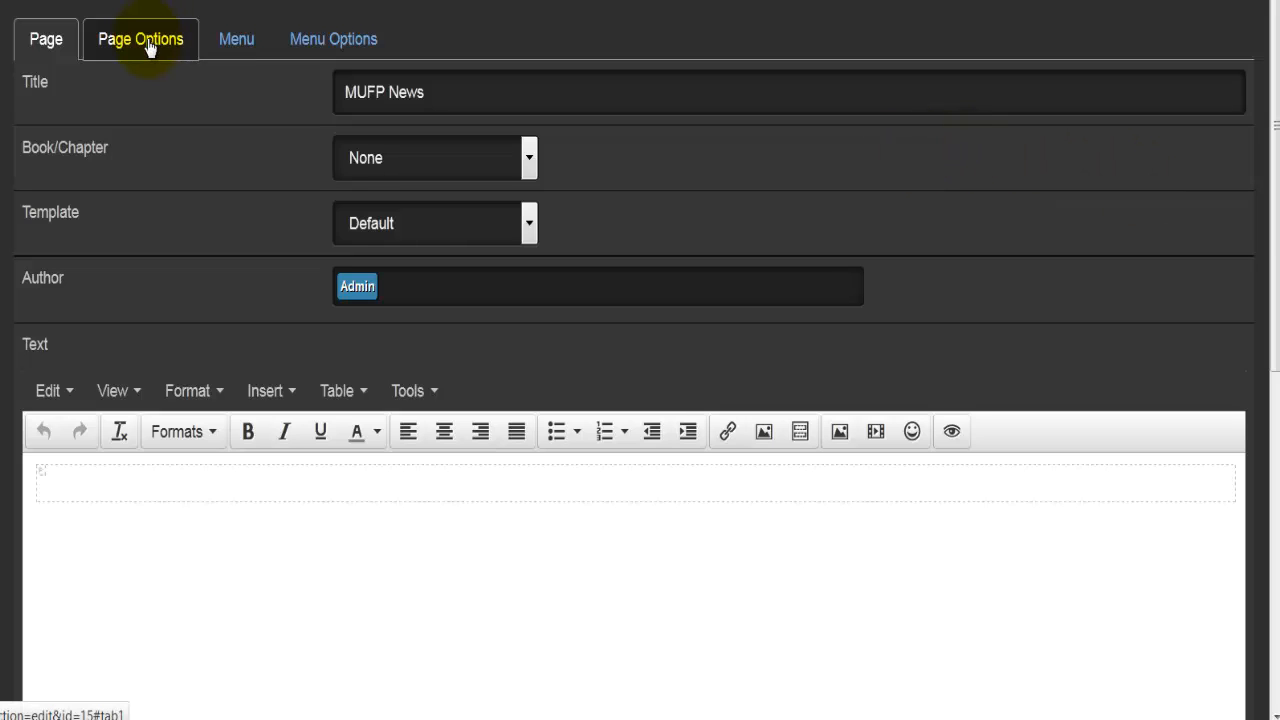
- Show the SEF URL in the MUFP News page options and copy page/view/index?15 from the link list in Notepad
click(147, 42)
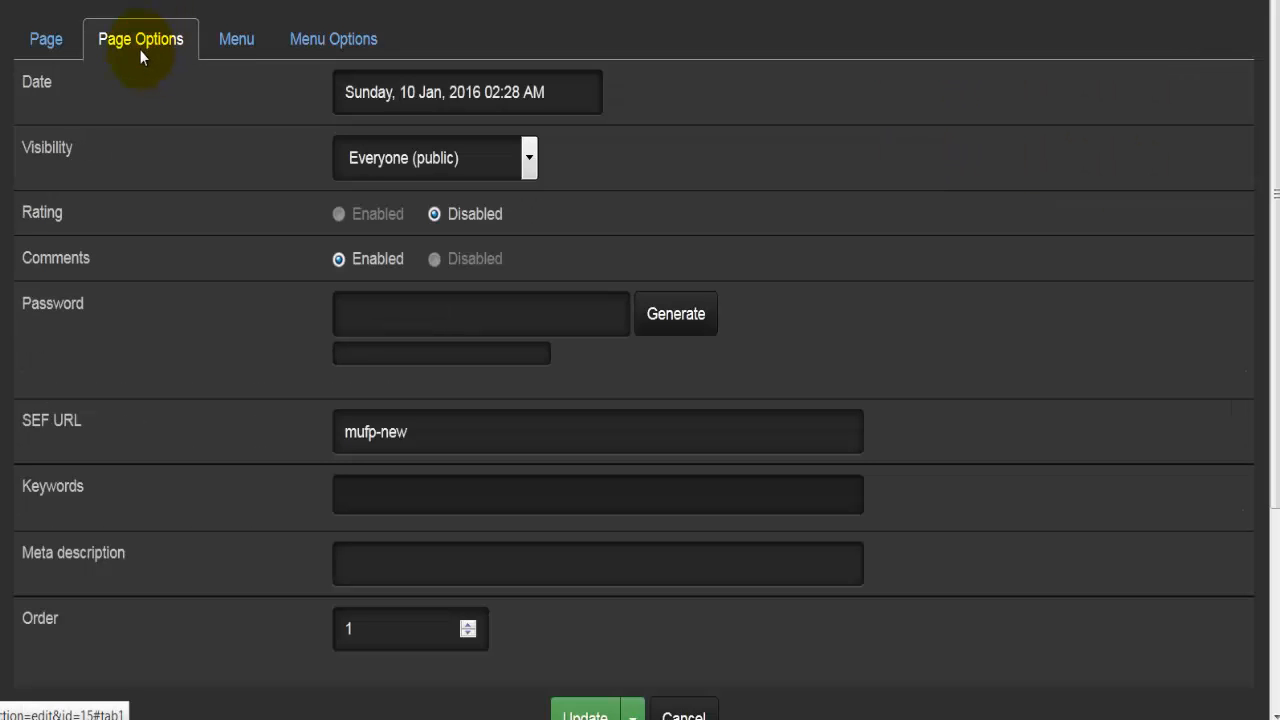
scroll(374, 380, down, 3)
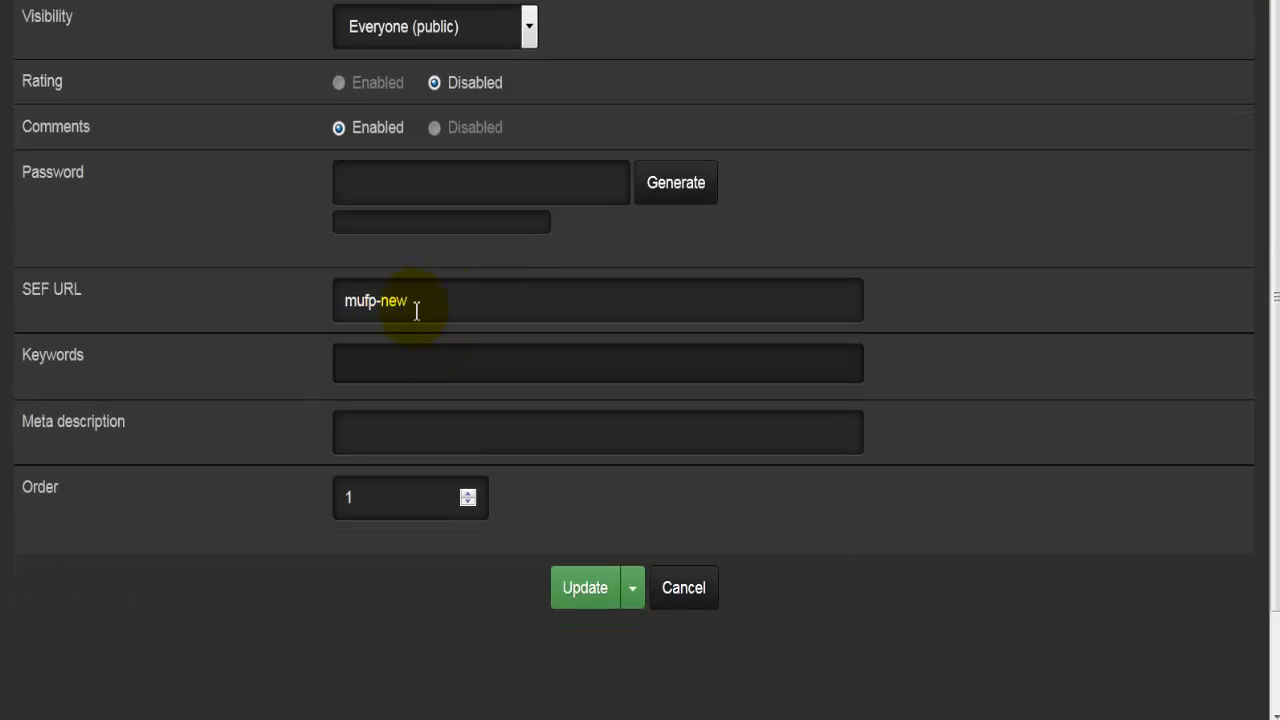
click(413, 308)
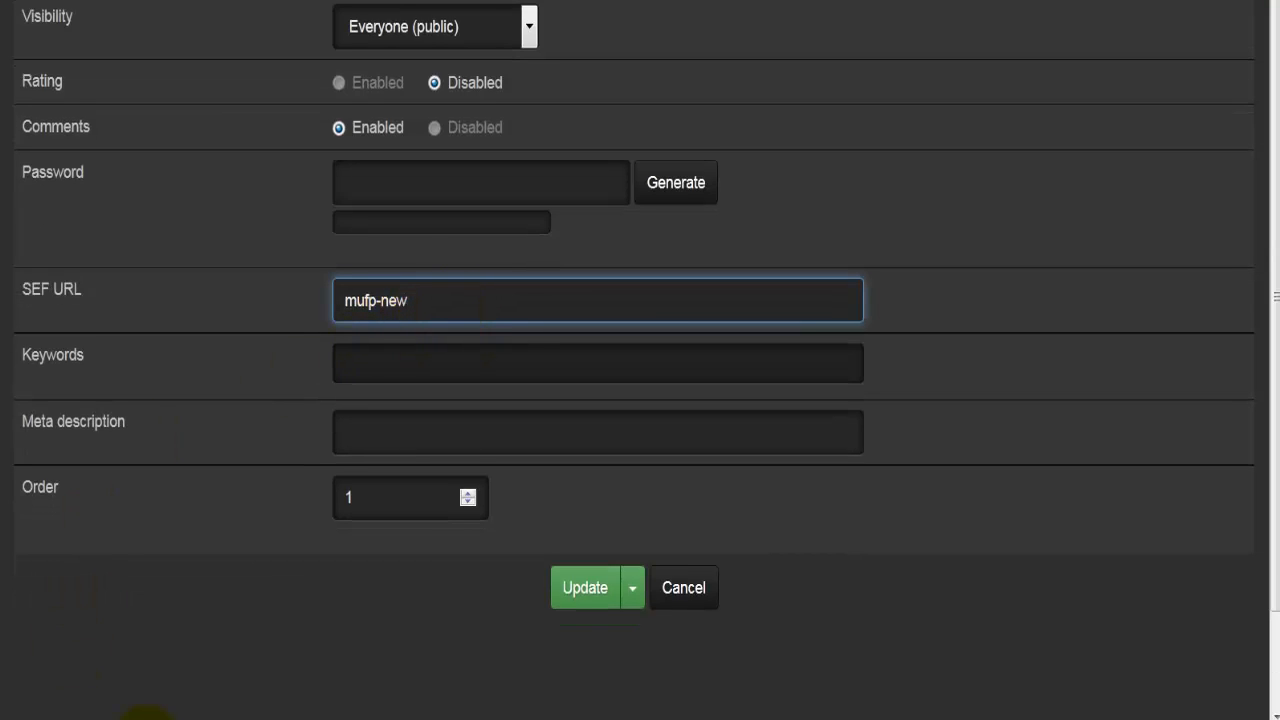
key(alt+Tab)
click(211, 288)
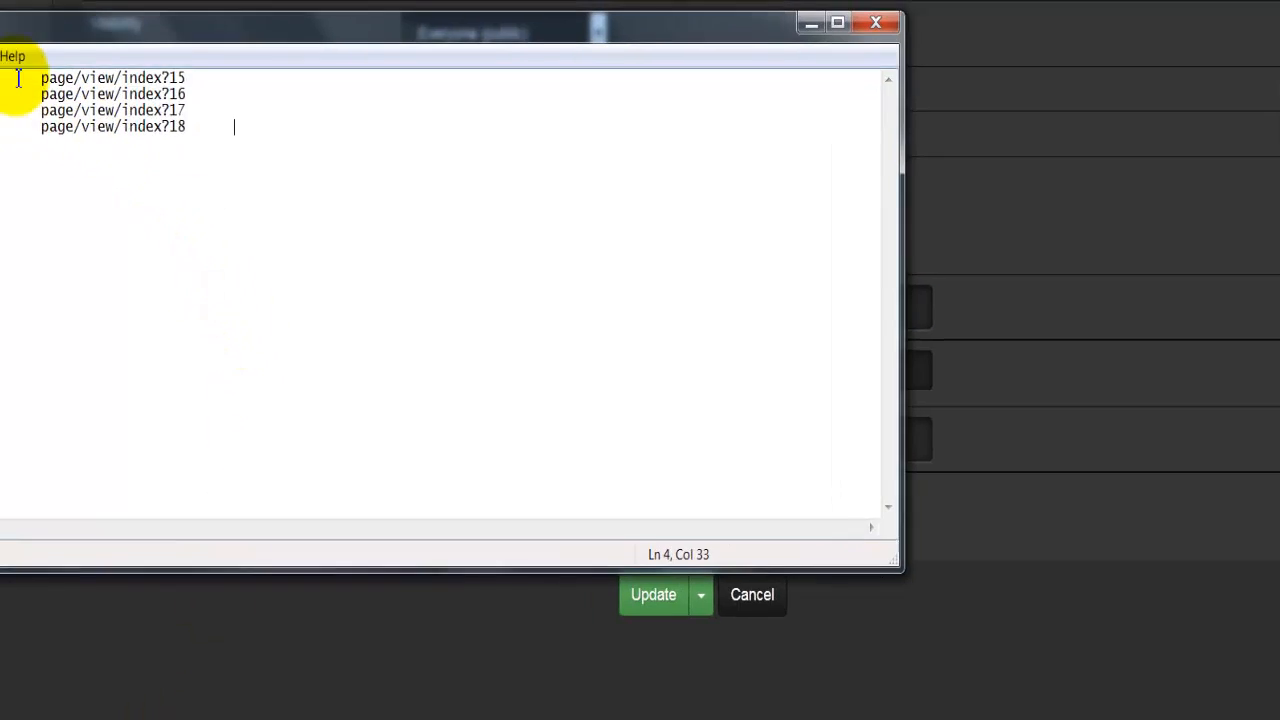
drag(40, 80, 199, 84)
right_click(424, 107)
click(473, 165)
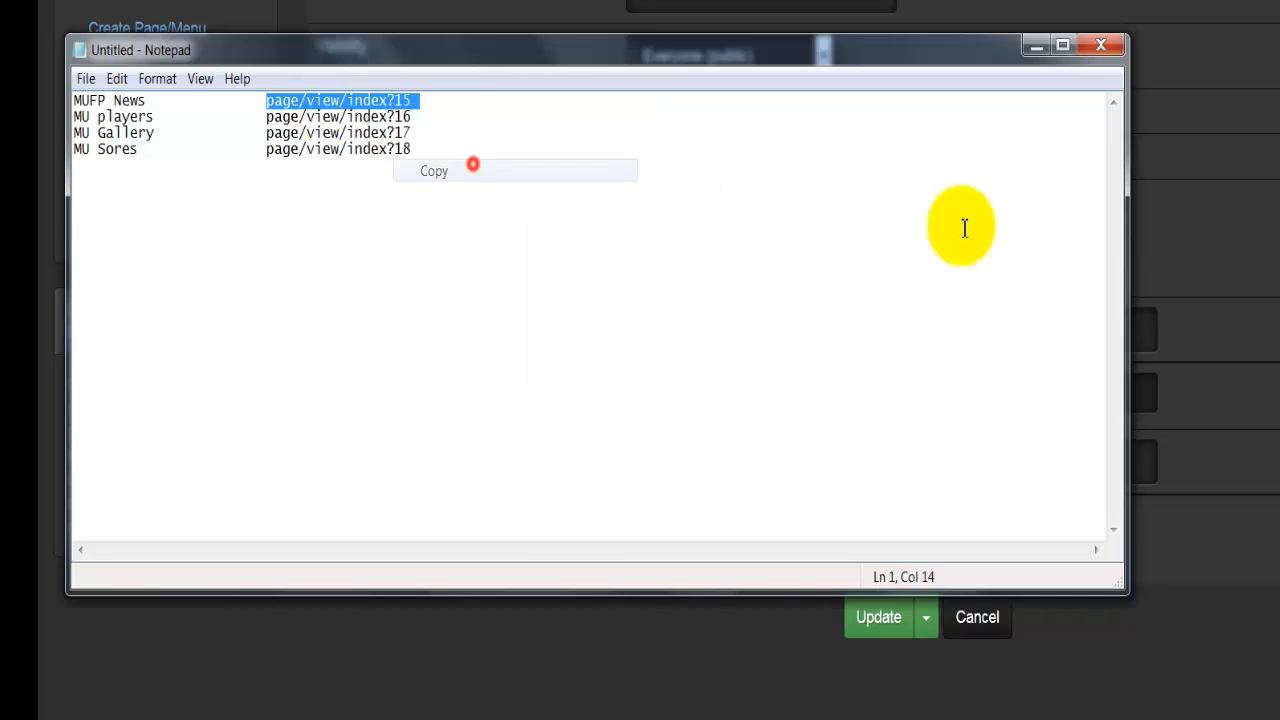
- Back in e107, replace the MUFP News page's SEF URL with page/view/index?15 and save the page
key(alt+Tab)
drag(741, 332, 518, 316)
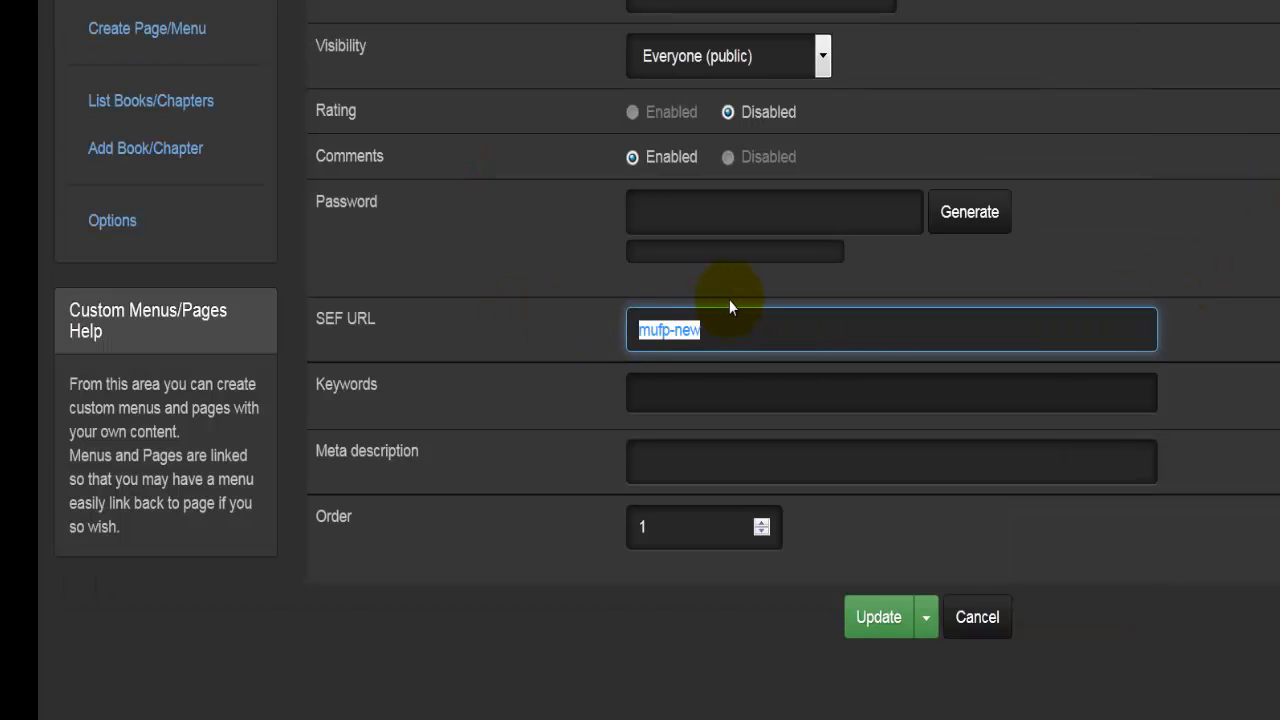
key(ctrl+v)
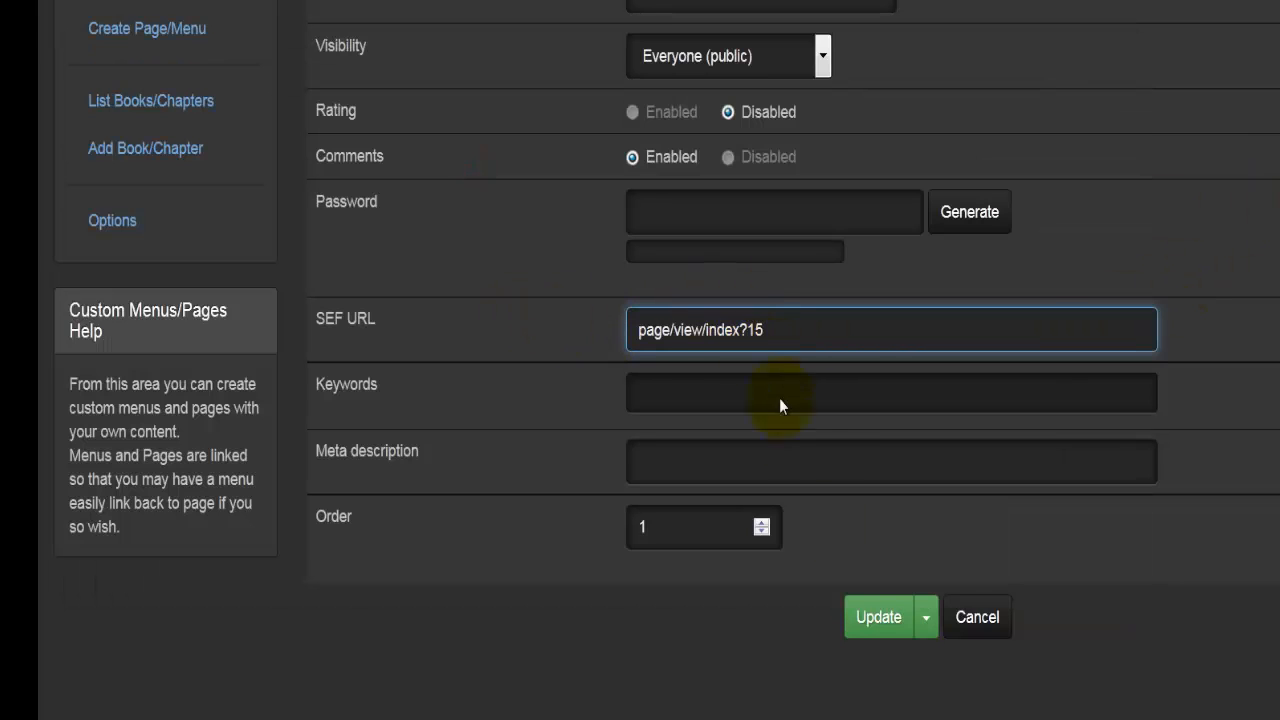
click(863, 625)
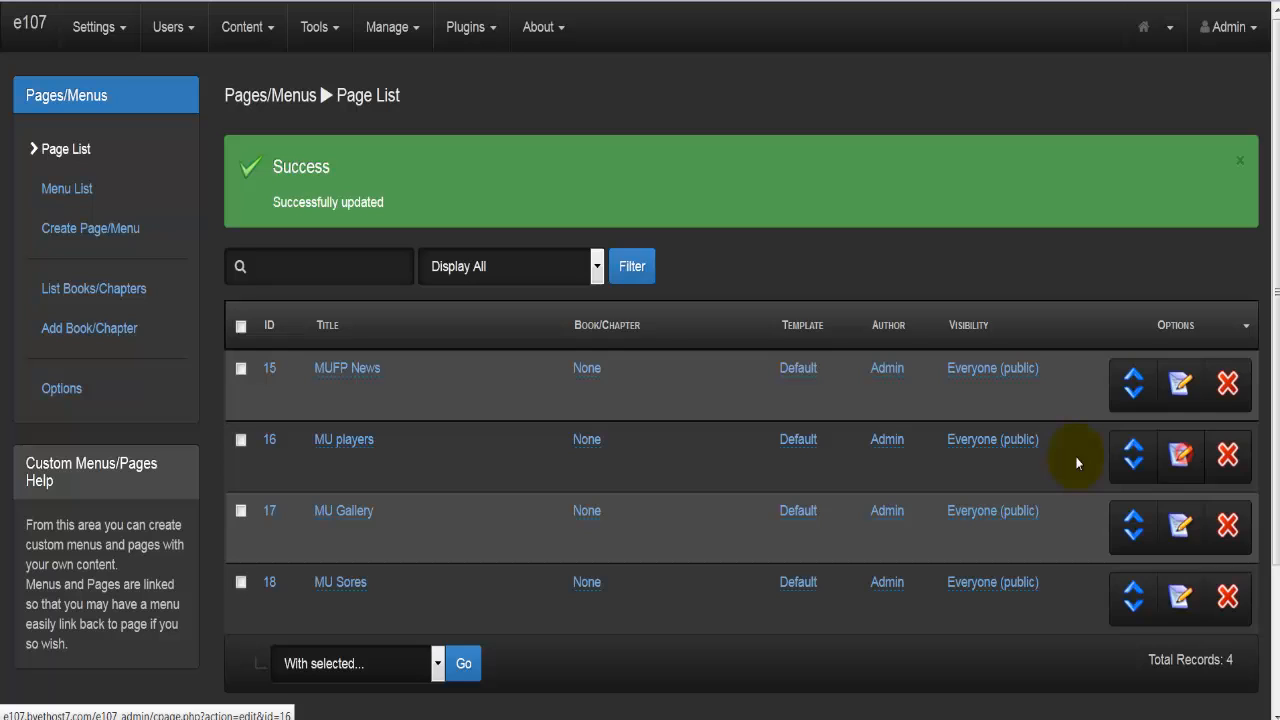
- Open the MU players page for editing and clear the SEF URL in its page options
click(1180, 455)
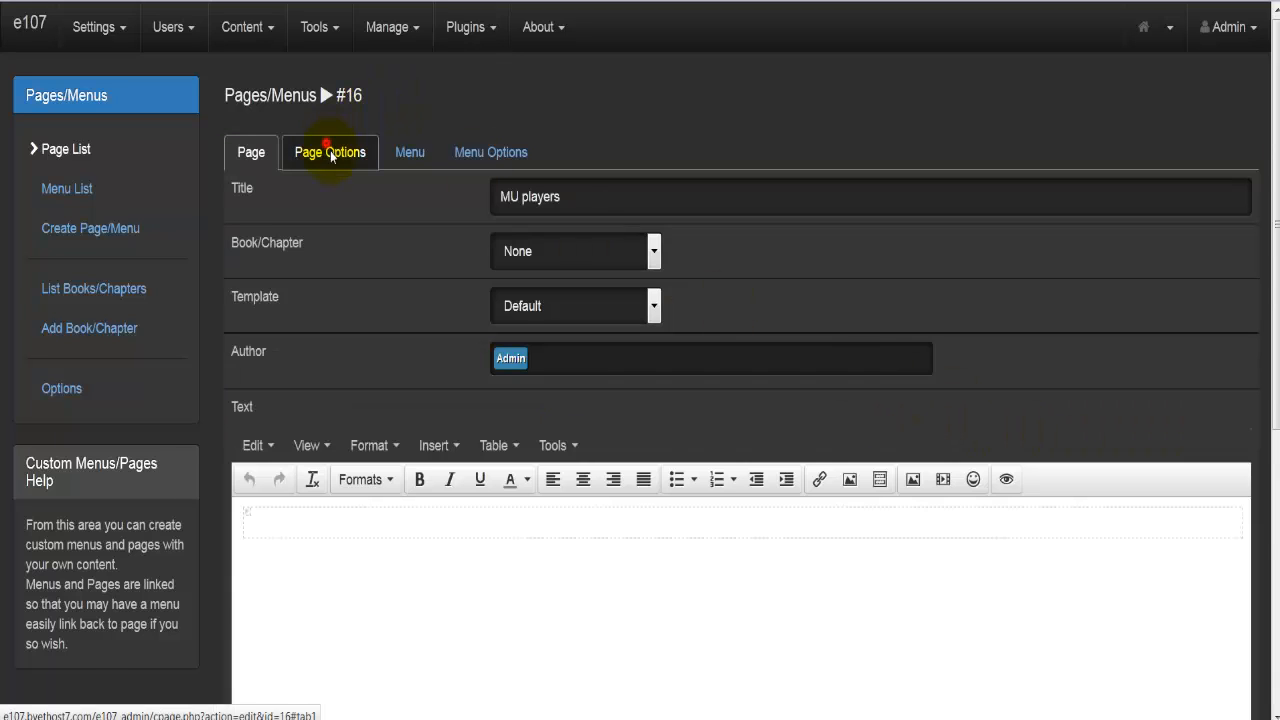
click(323, 154)
drag(570, 474, 492, 477)
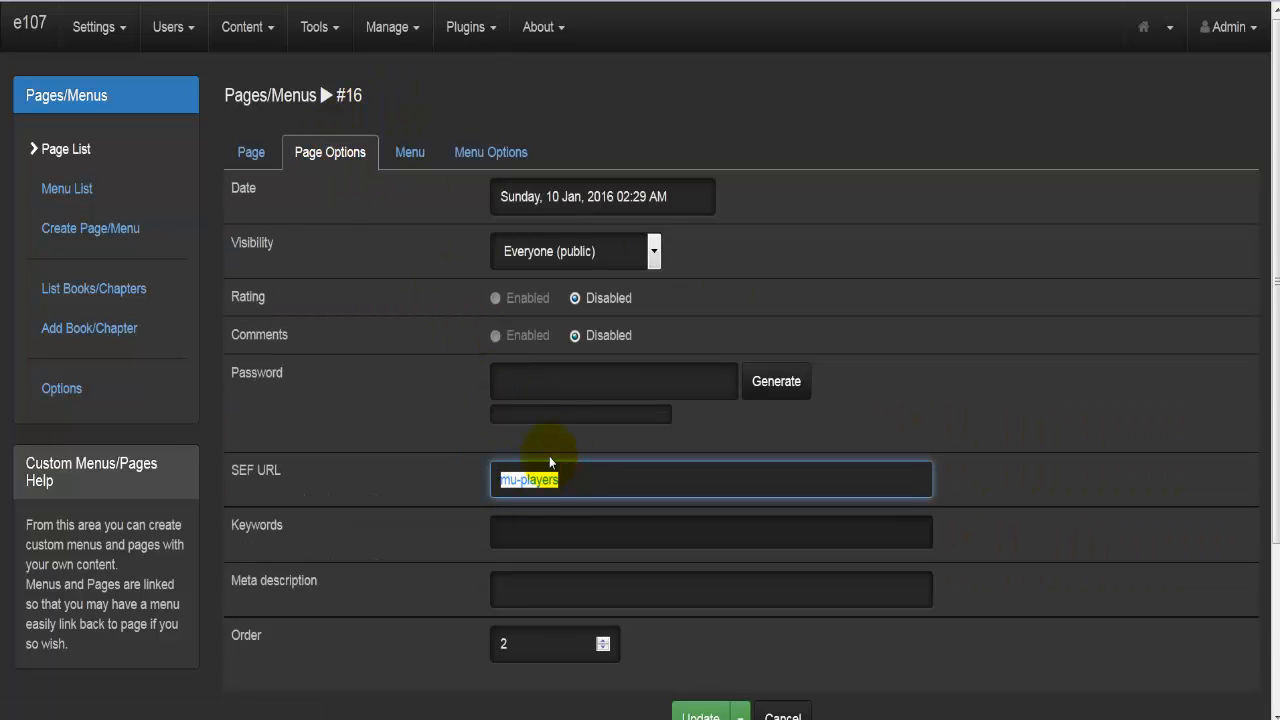
key(BackSpace)
- Copy page/view/index?16 from the Notepad list into the MU players page's SEF URL and save the page
key(alt+Tab)
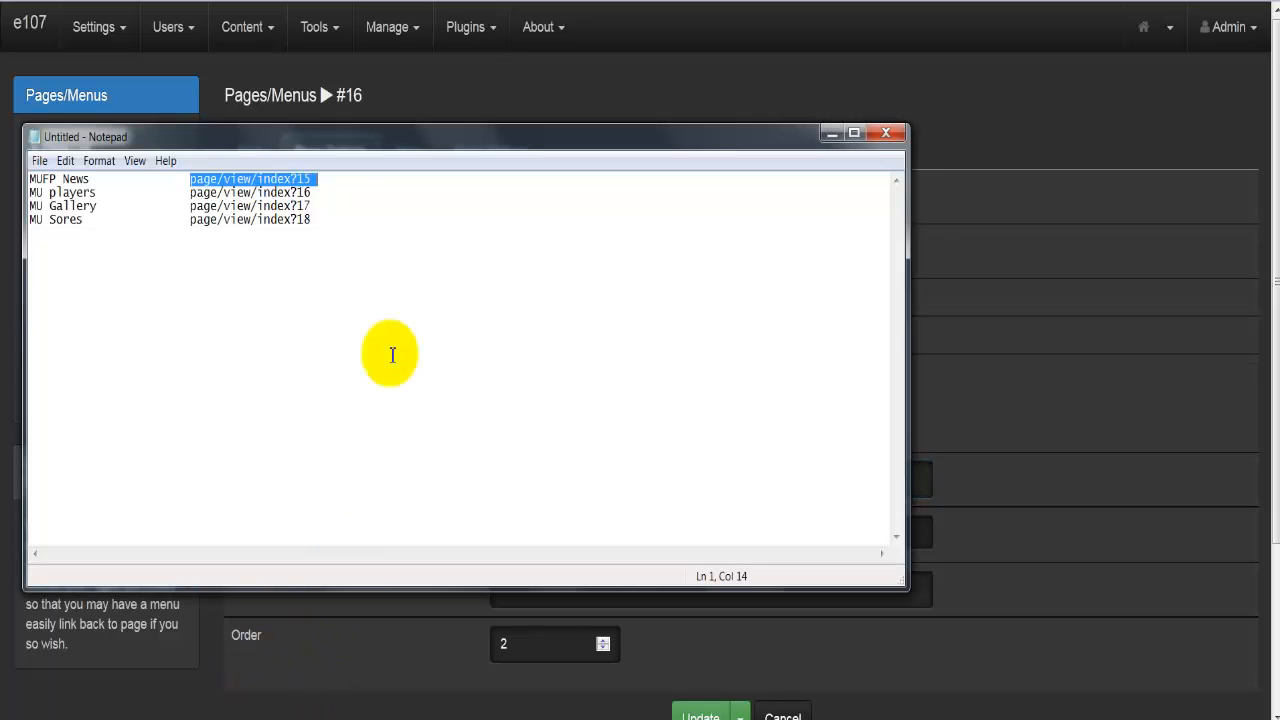
drag(311, 192, 193, 193)
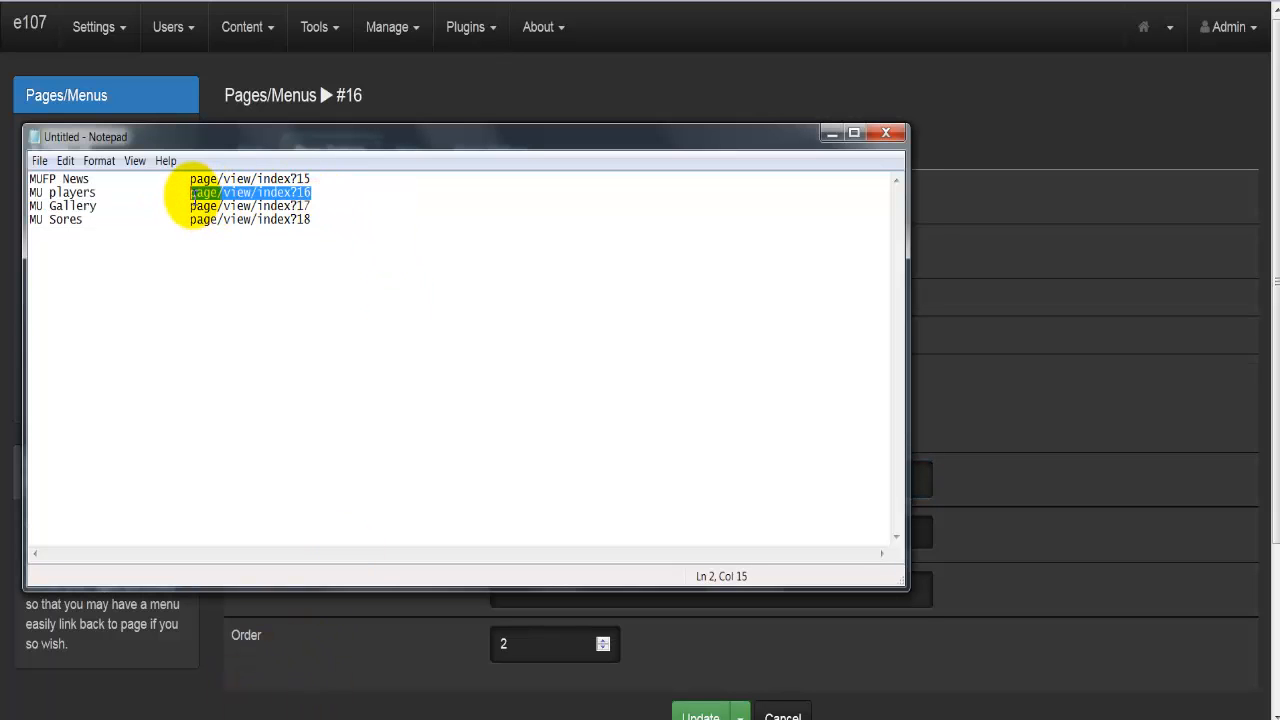
click(969, 238)
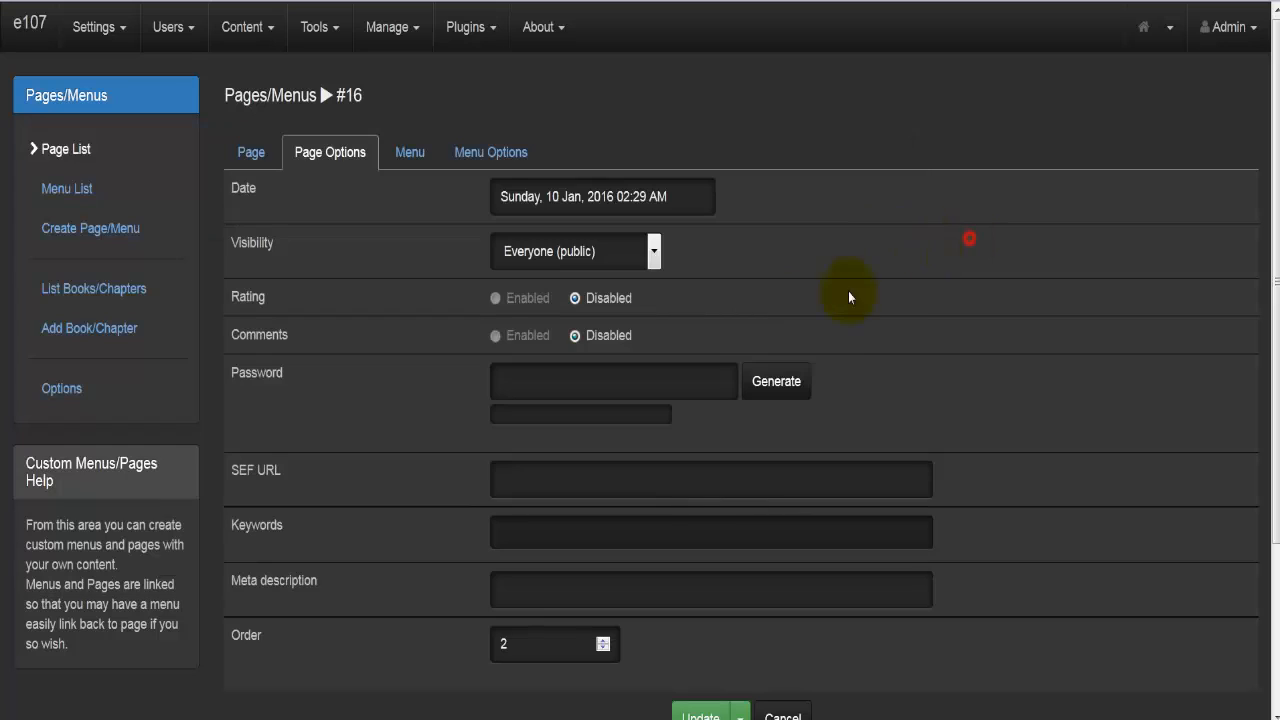
click(512, 472)
key(ctrl+v)
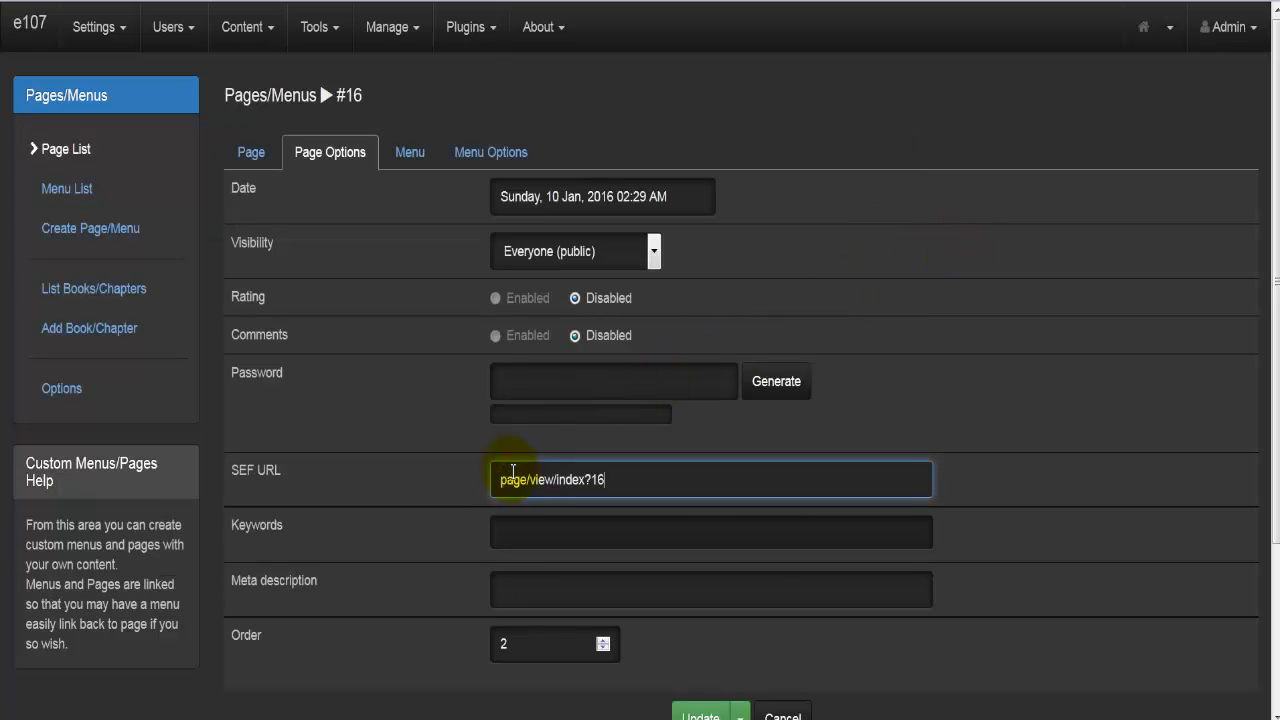
scroll(709, 611, down, 2)
scroll(705, 636, down, 1)
click(698, 512)
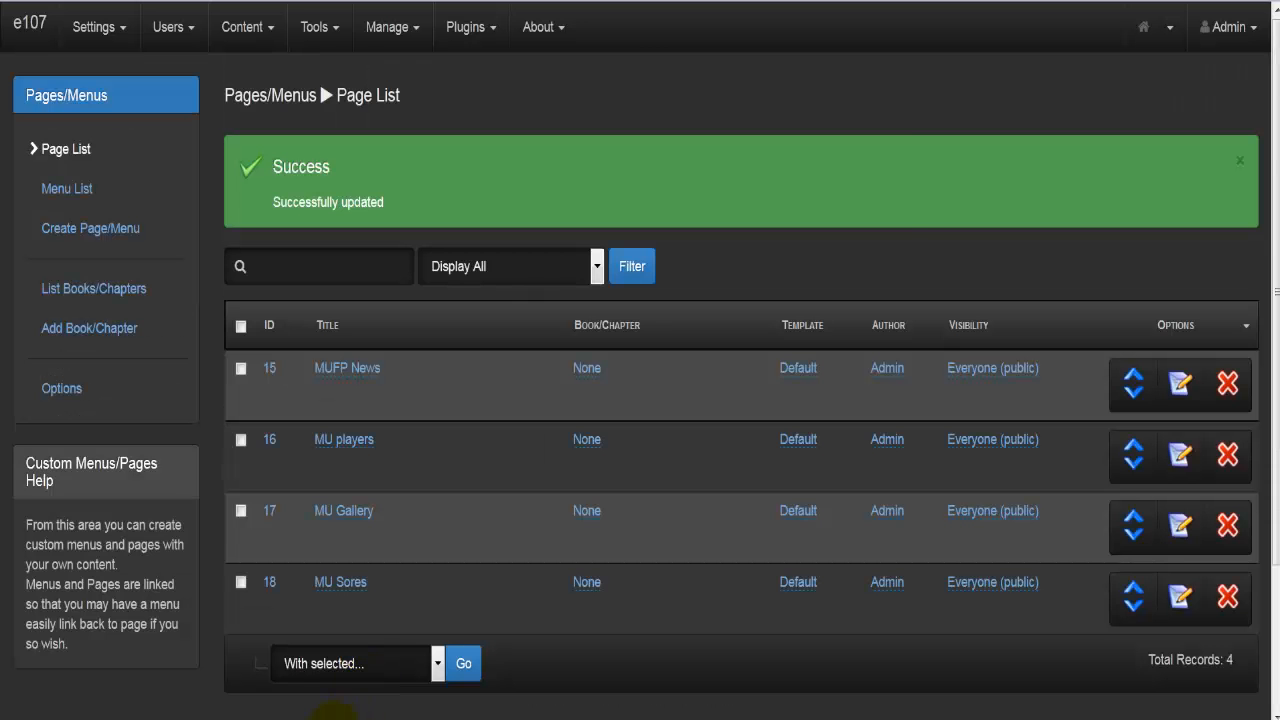
- Copy the MU Gallery link page/view/index?17 from the Notepad list and return to the e107 page list
key(alt+Tab)
drag(318, 205, 190, 206)
key(ctrl+c)
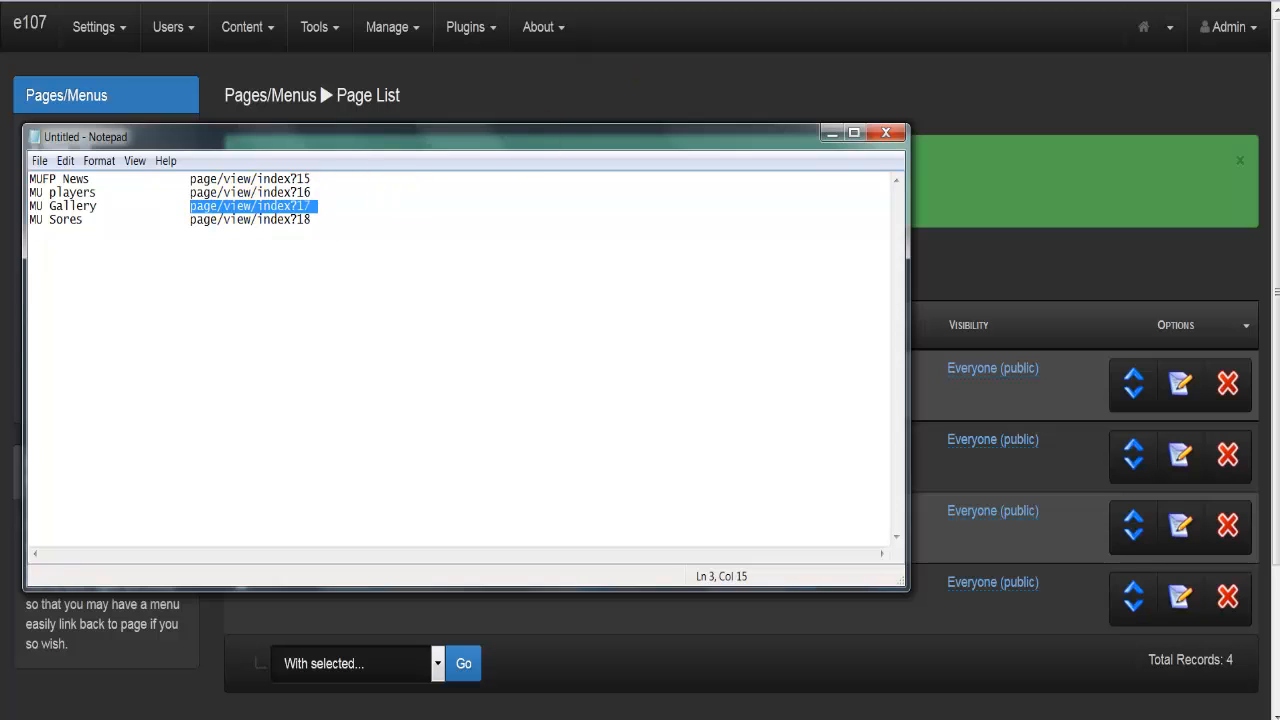
click(612, 35)
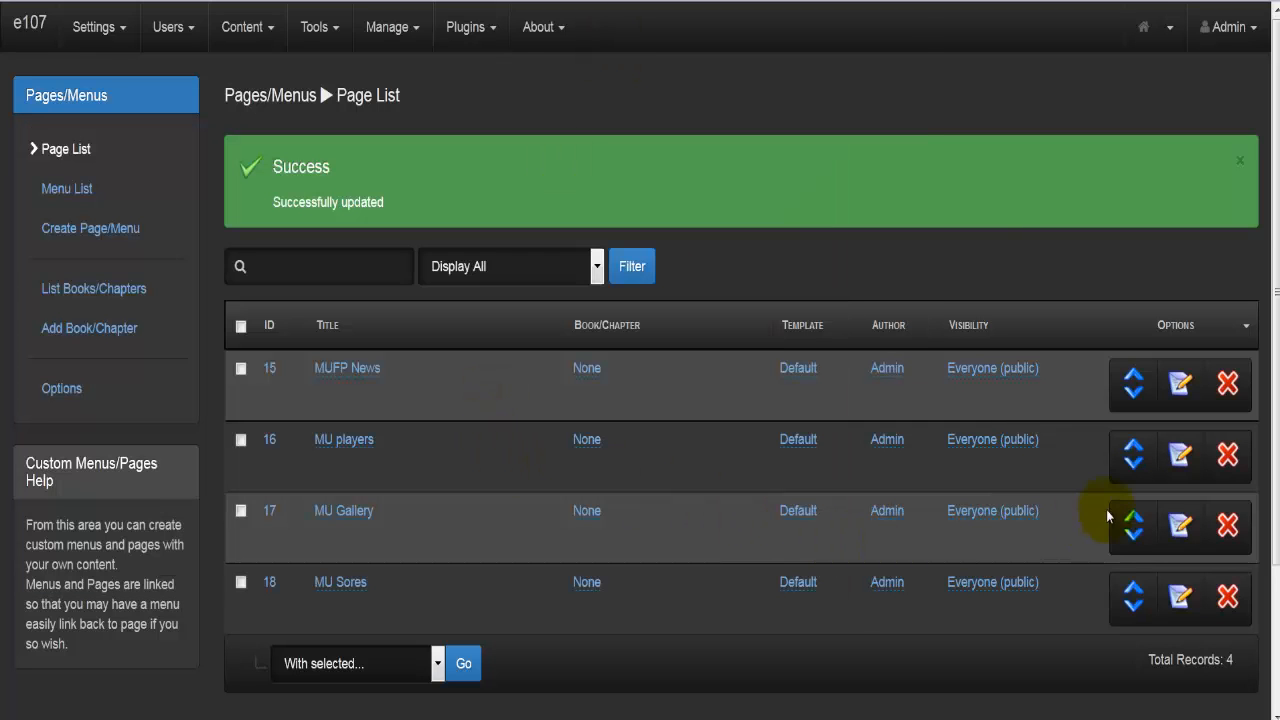
- Open the MU Gallery page's options, replace its SEF URL with page/view/index?17 and save the page
click(998, 529)
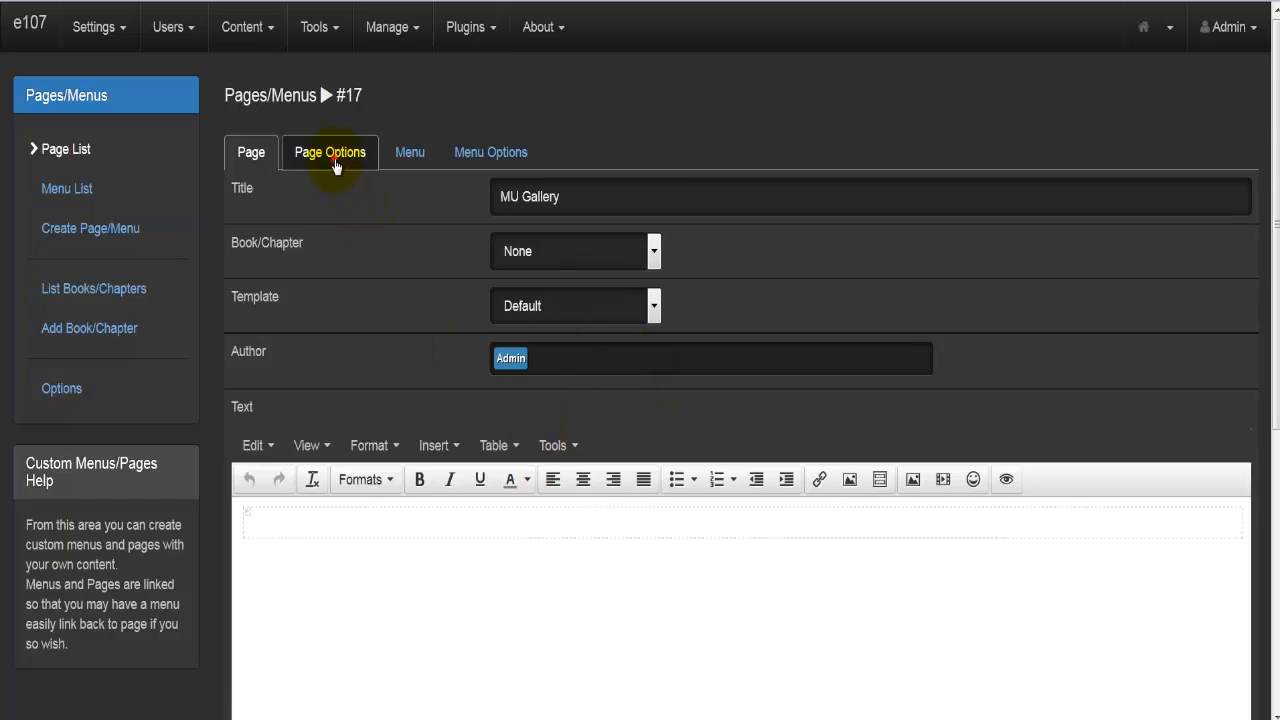
click(336, 160)
drag(559, 483, 394, 475)
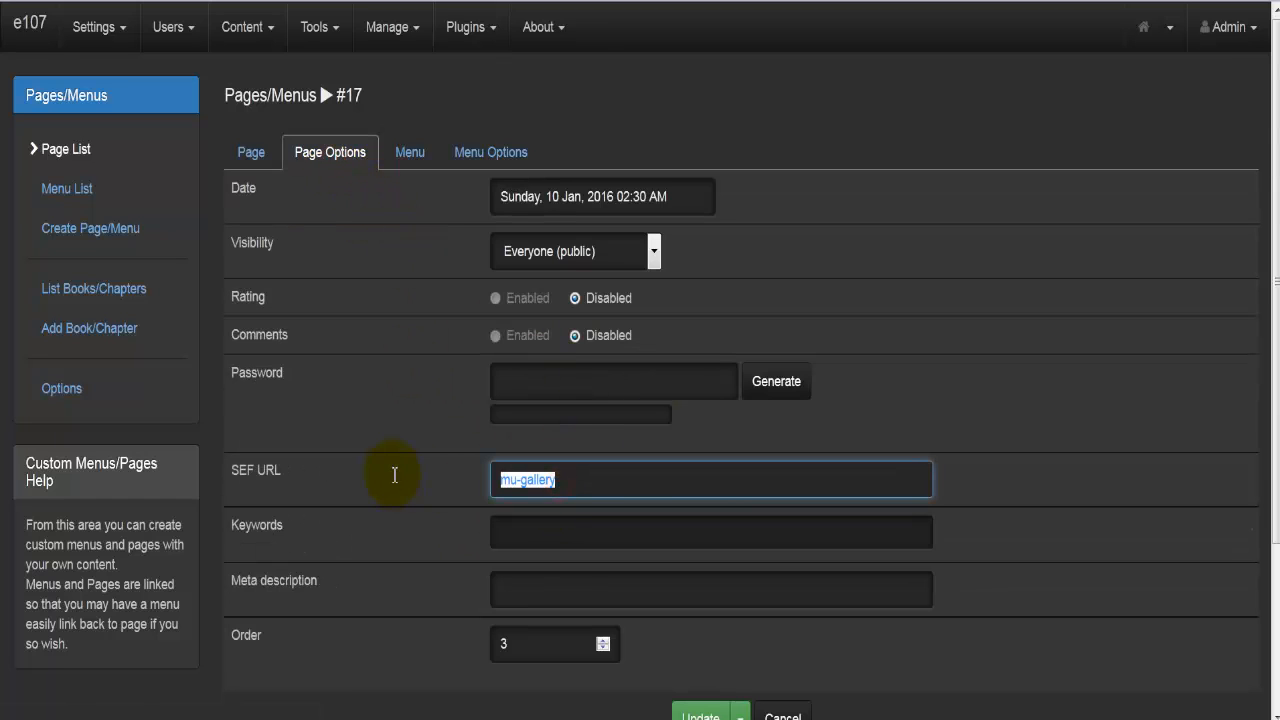
key(ctrl+v)
scroll(731, 624, down, 2)
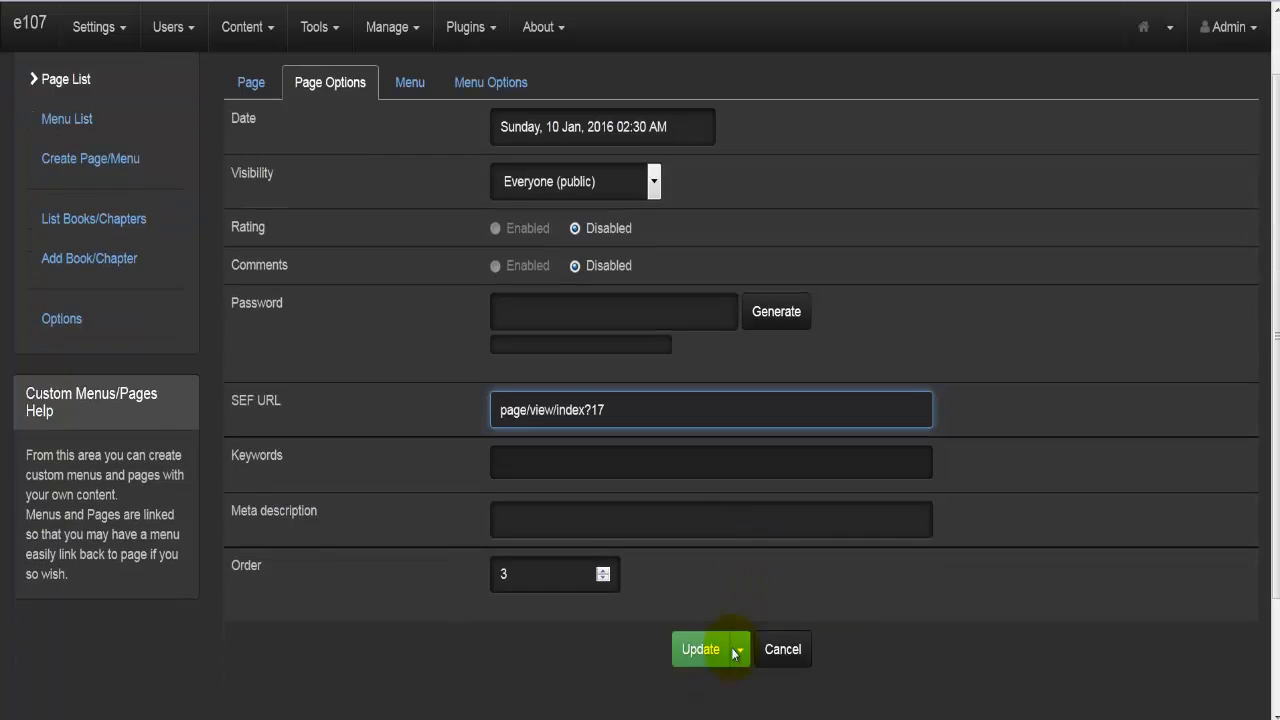
click(702, 618)
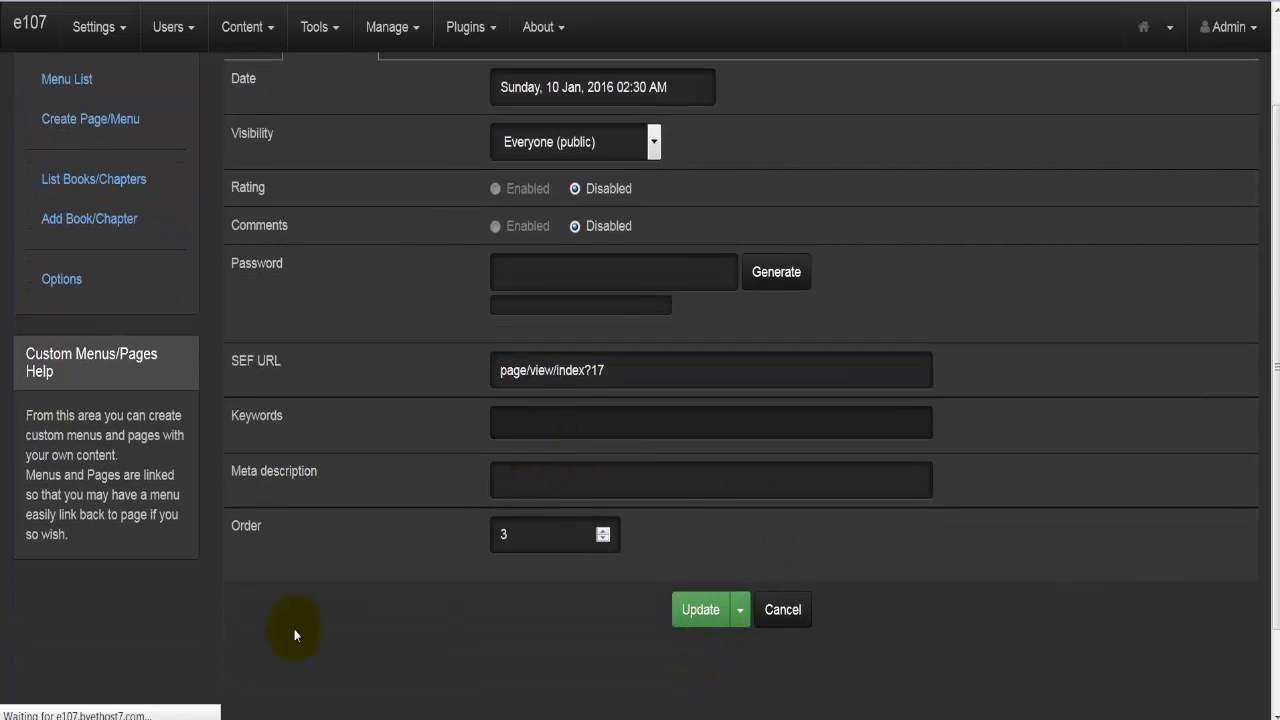
- Copy the MU Sores link page/view/index?18 from the Notepad list and return to the e107 page list
click(310, 718)
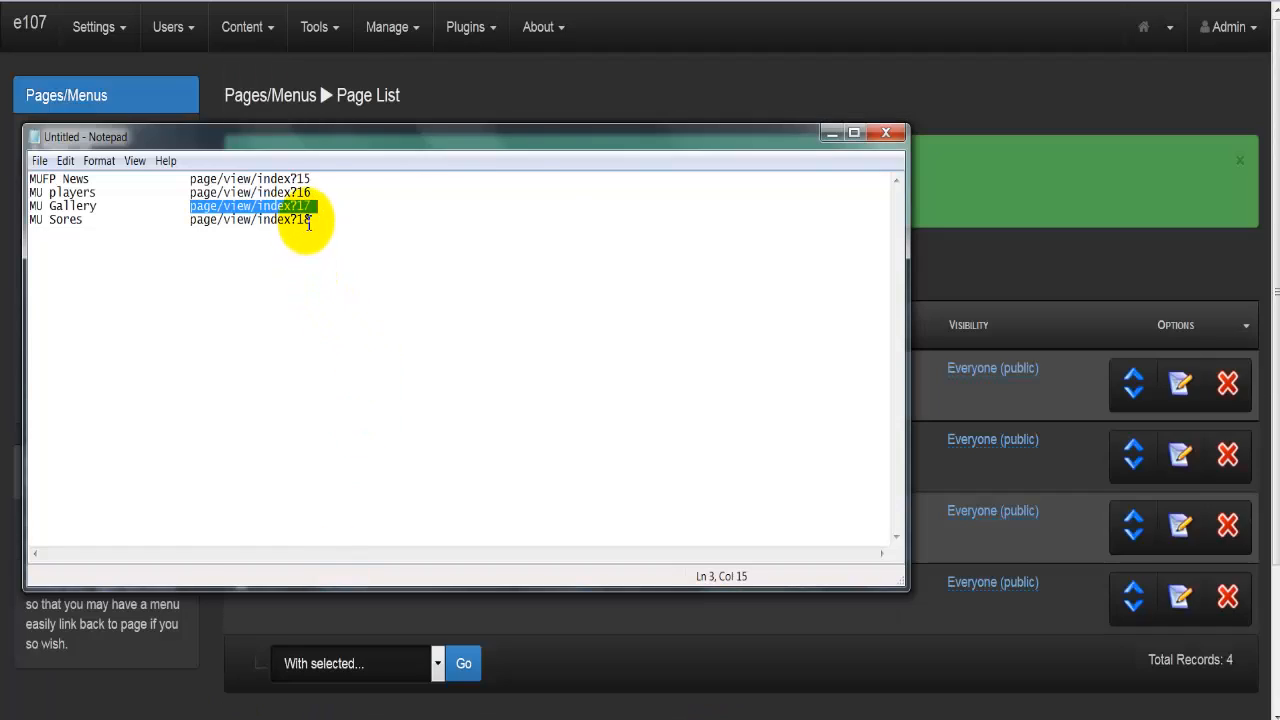
drag(311, 219, 192, 220)
key(ctrl+c)
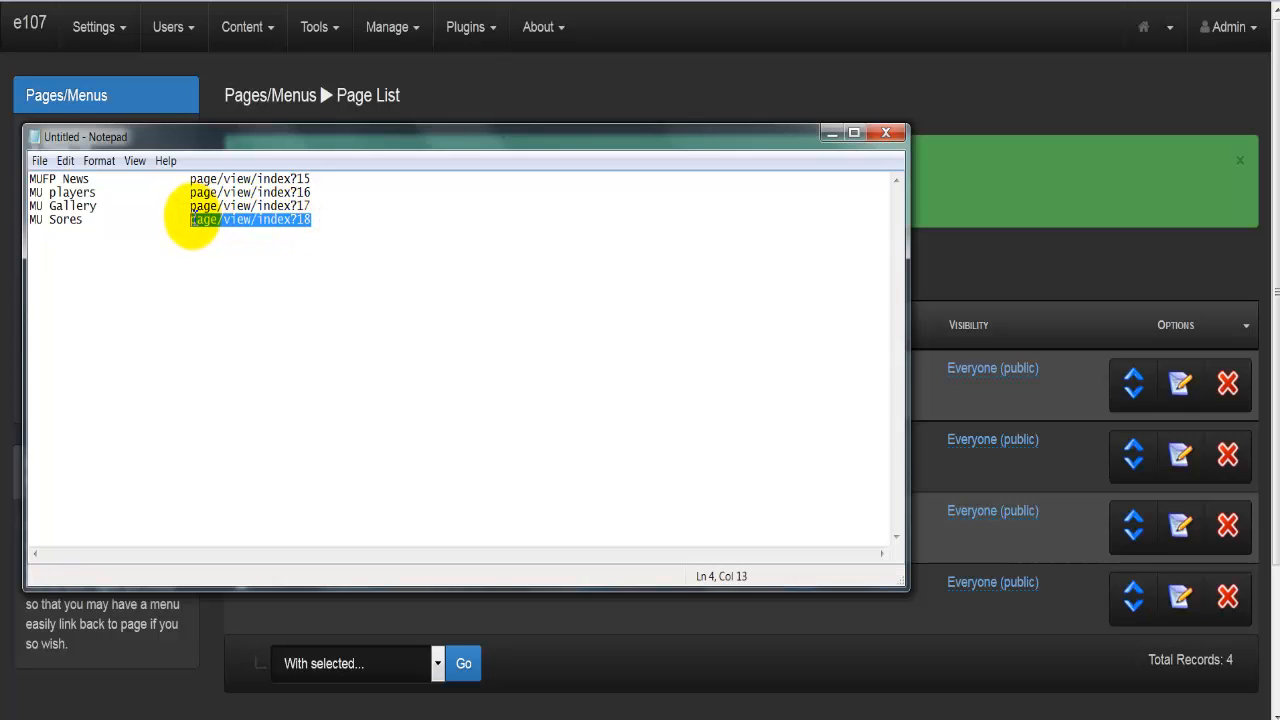
click(852, 50)
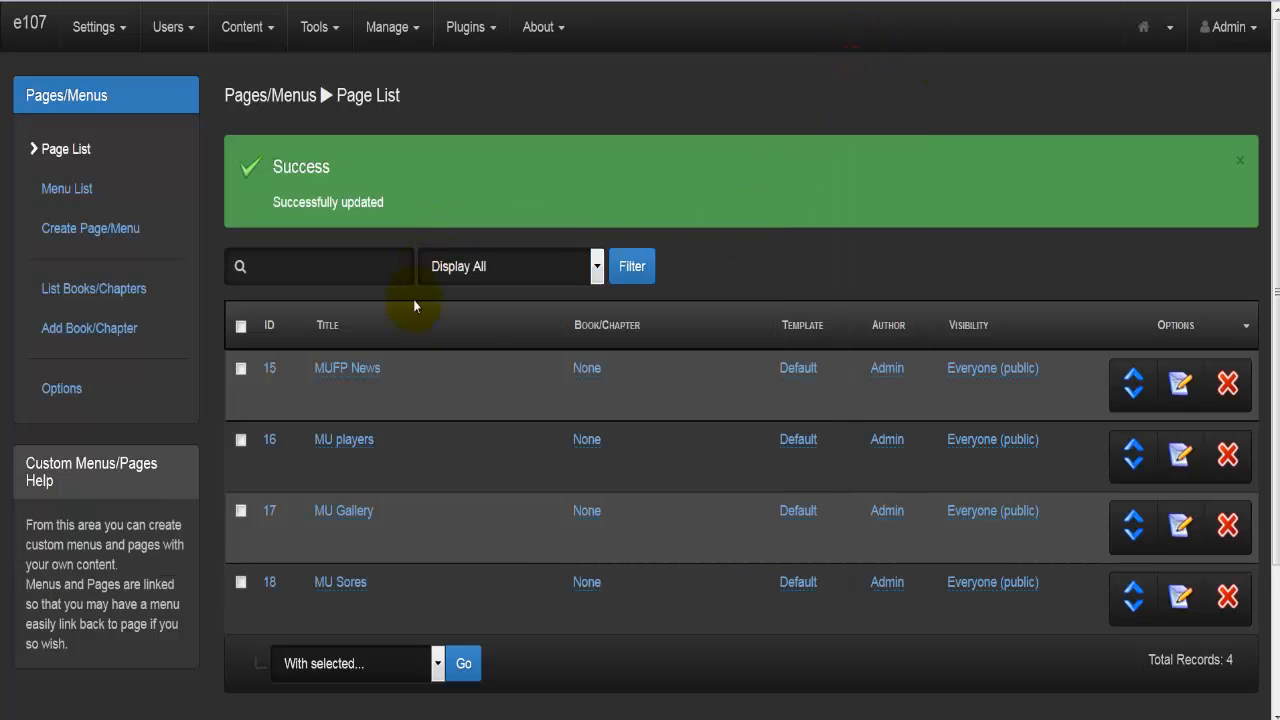
- Open the MU Sores page's options, replace its SEF URL with page/view/index?18 and save the page
click(1180, 597)
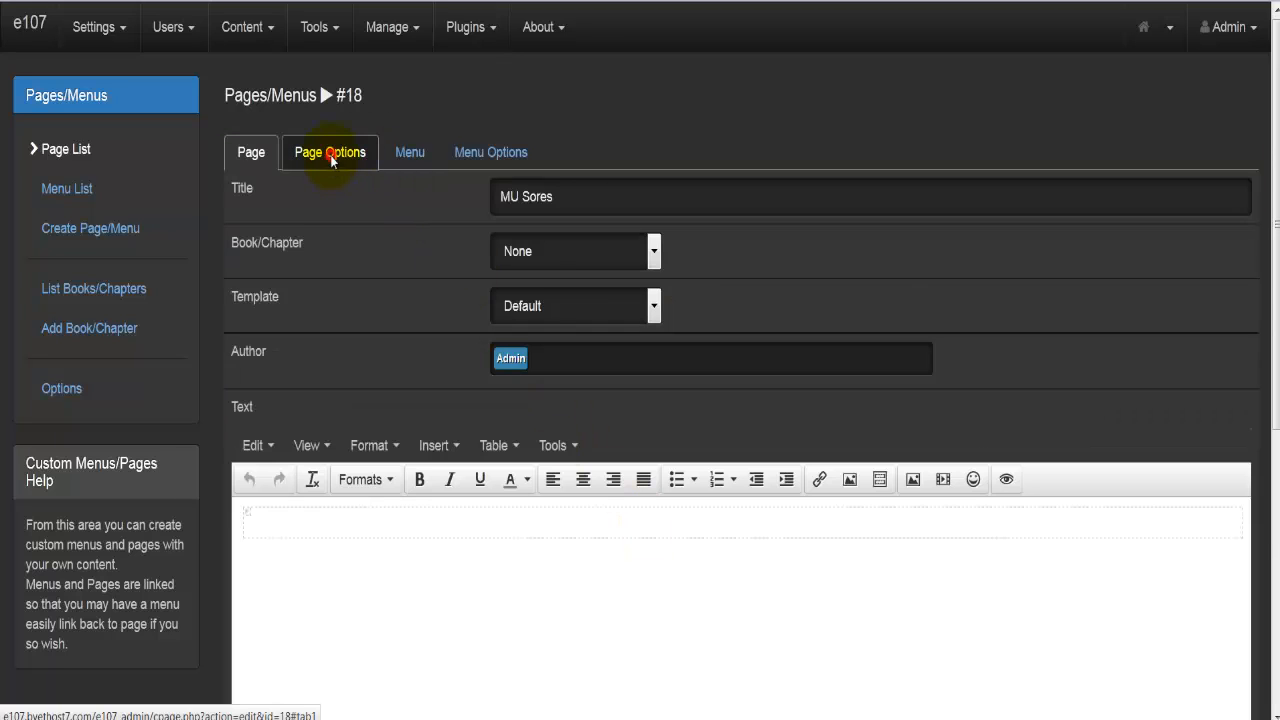
click(329, 155)
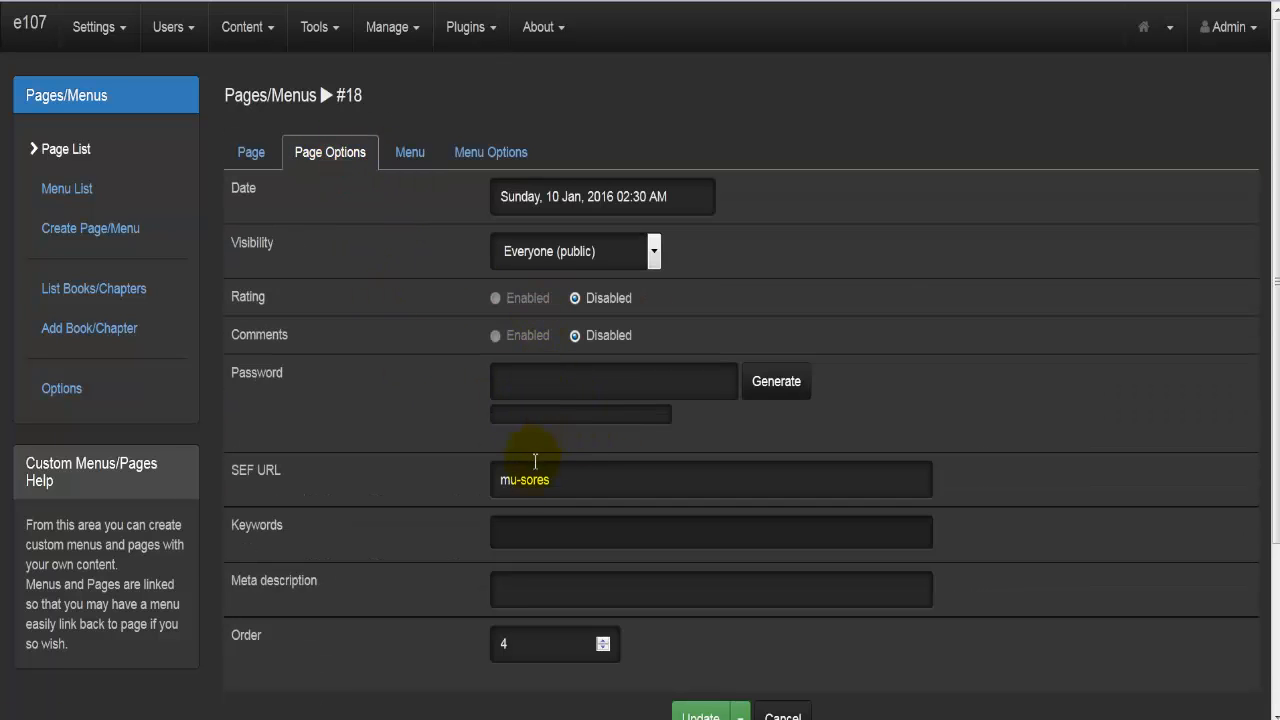
click(538, 473)
drag(578, 478, 439, 476)
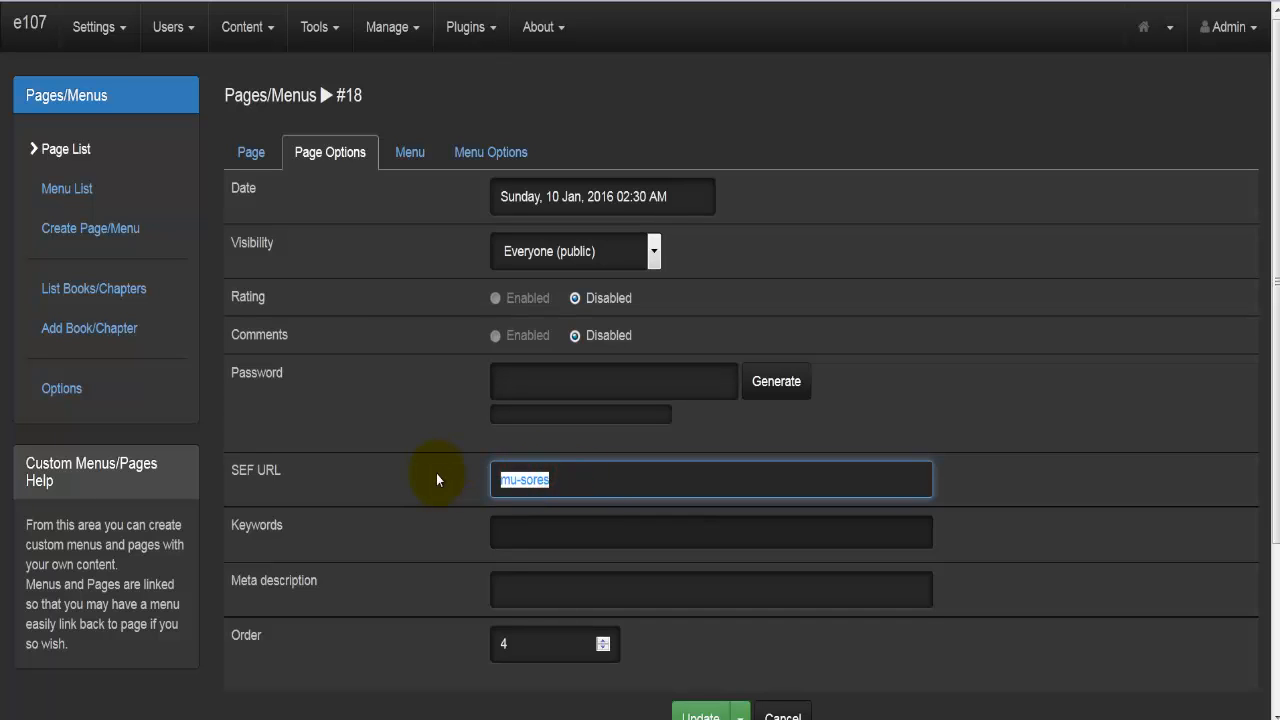
key(ctrl+v)
scroll(852, 600, down, 2)
click(702, 512)
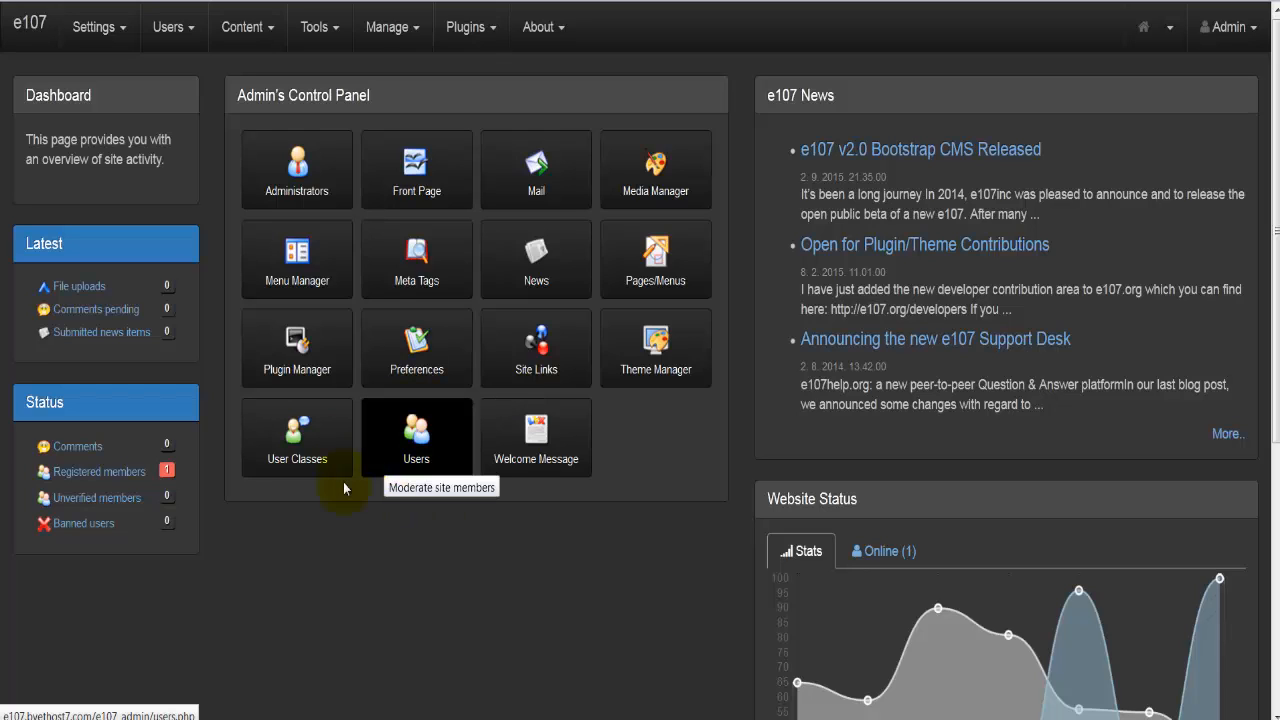
- Review the Pages/Menus page list, go back to the dashboard and examine the site title on the public website
click(670, 272)
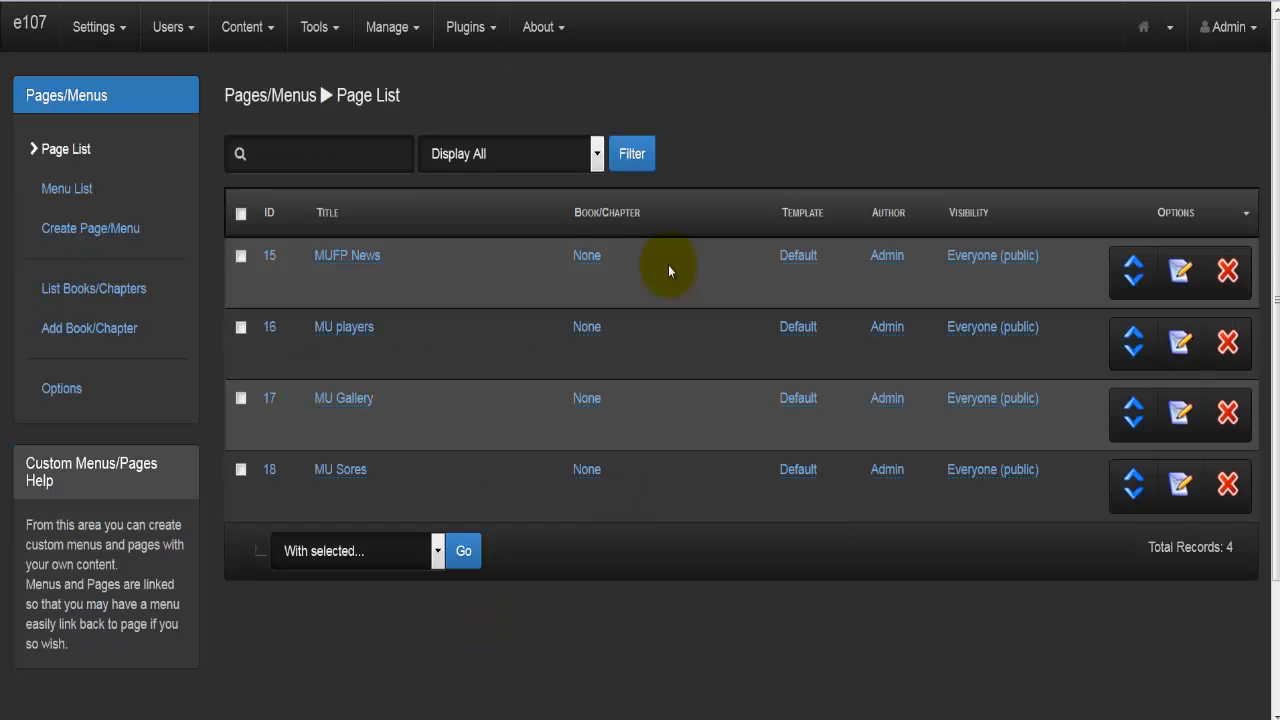
click(30, 22)
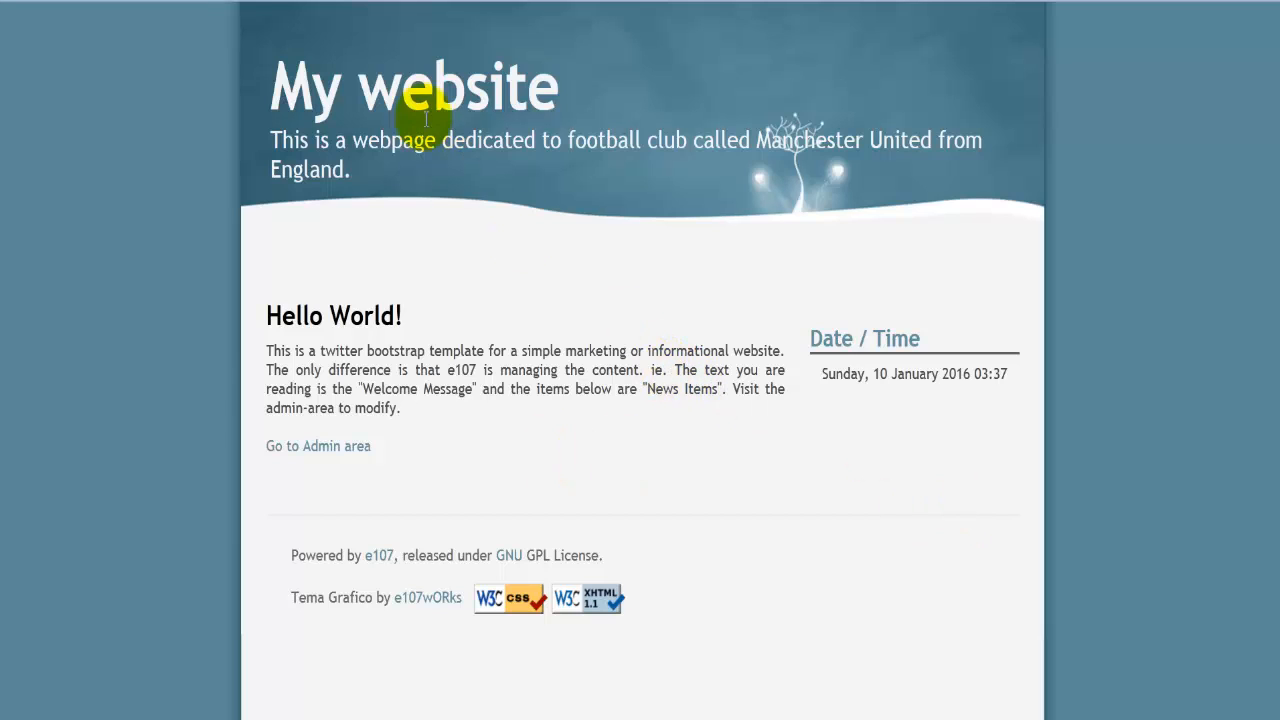
drag(262, 78, 594, 103)
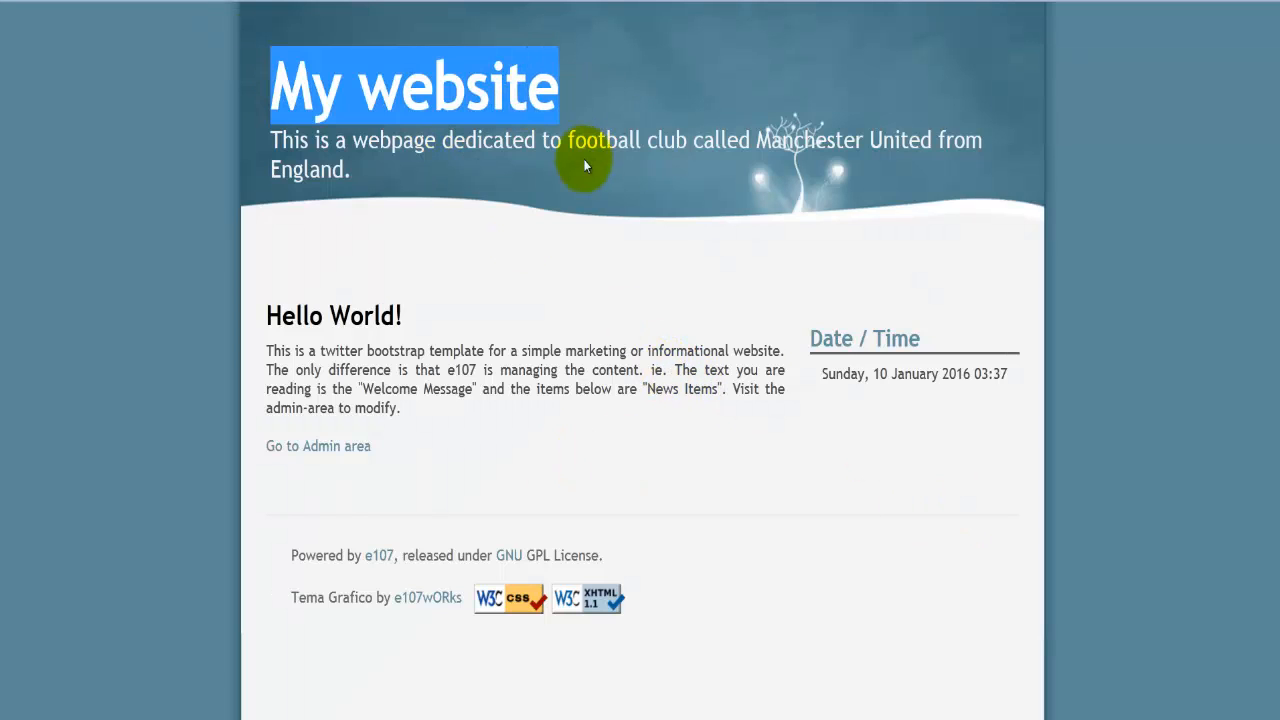
click(503, 215)
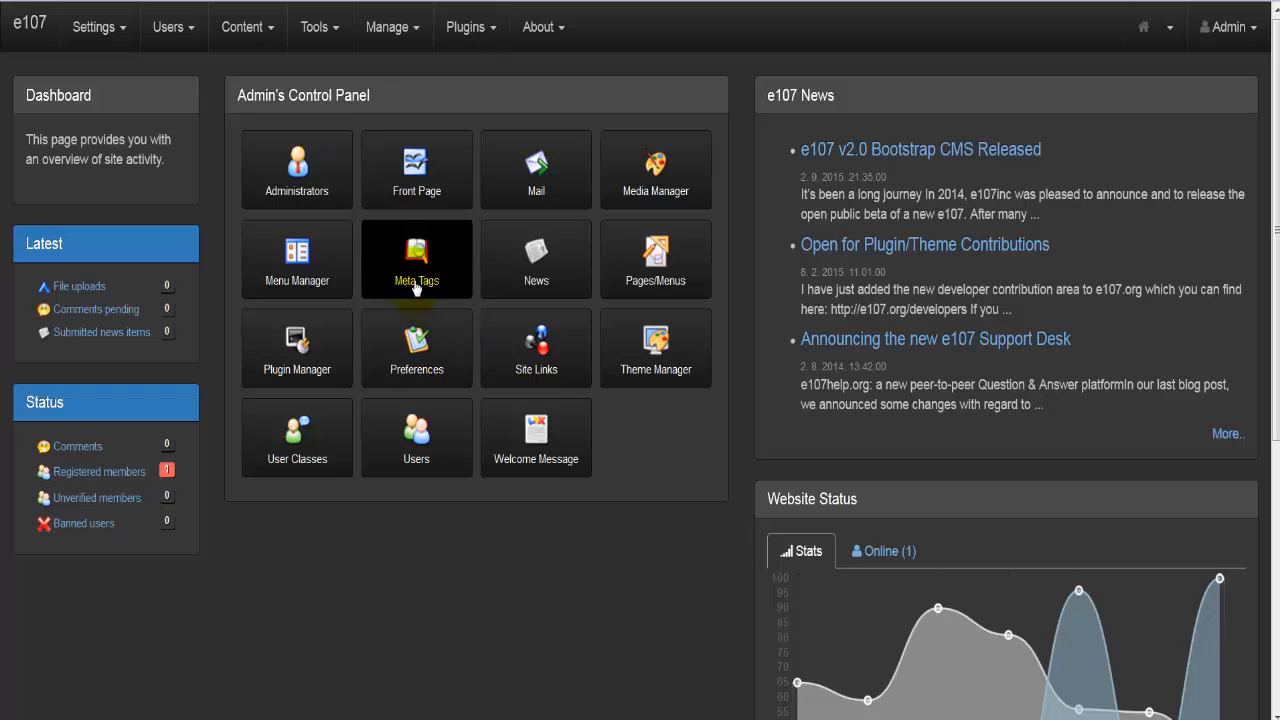
- Set the site name to "Manchester United Fan Page" in the site preferences and save the changes
click(405, 334)
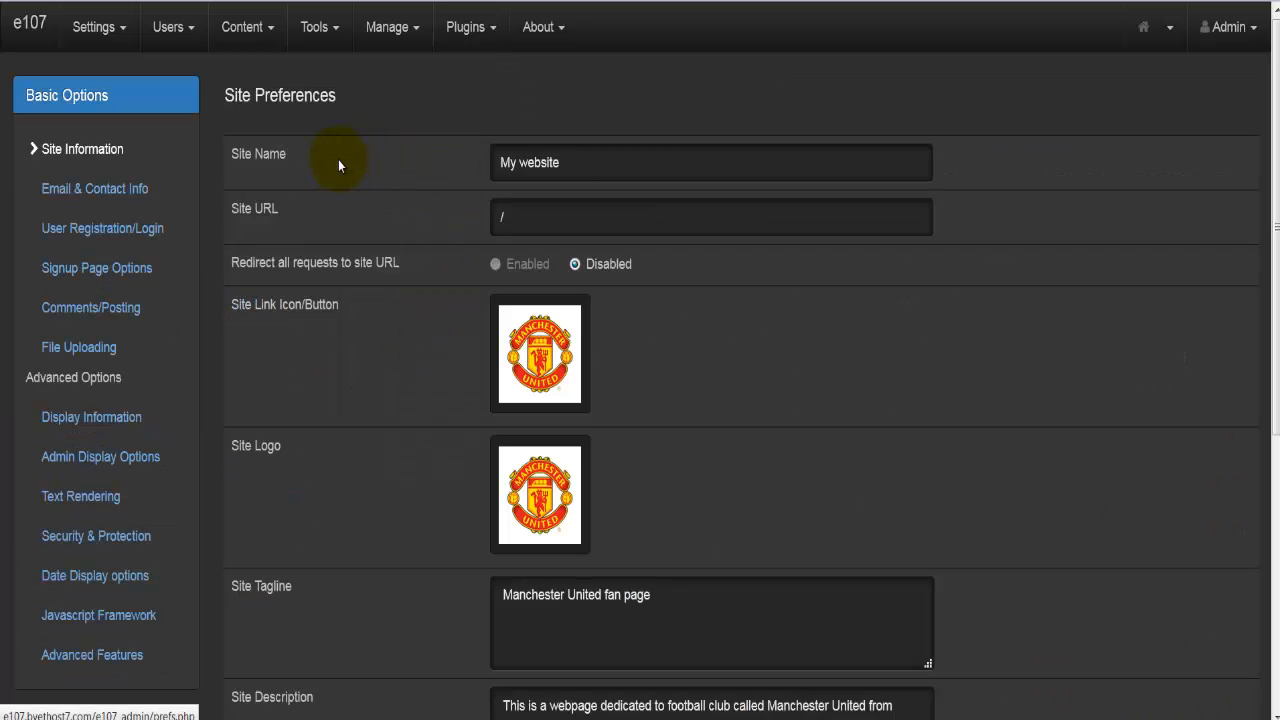
triple_click(562, 163)
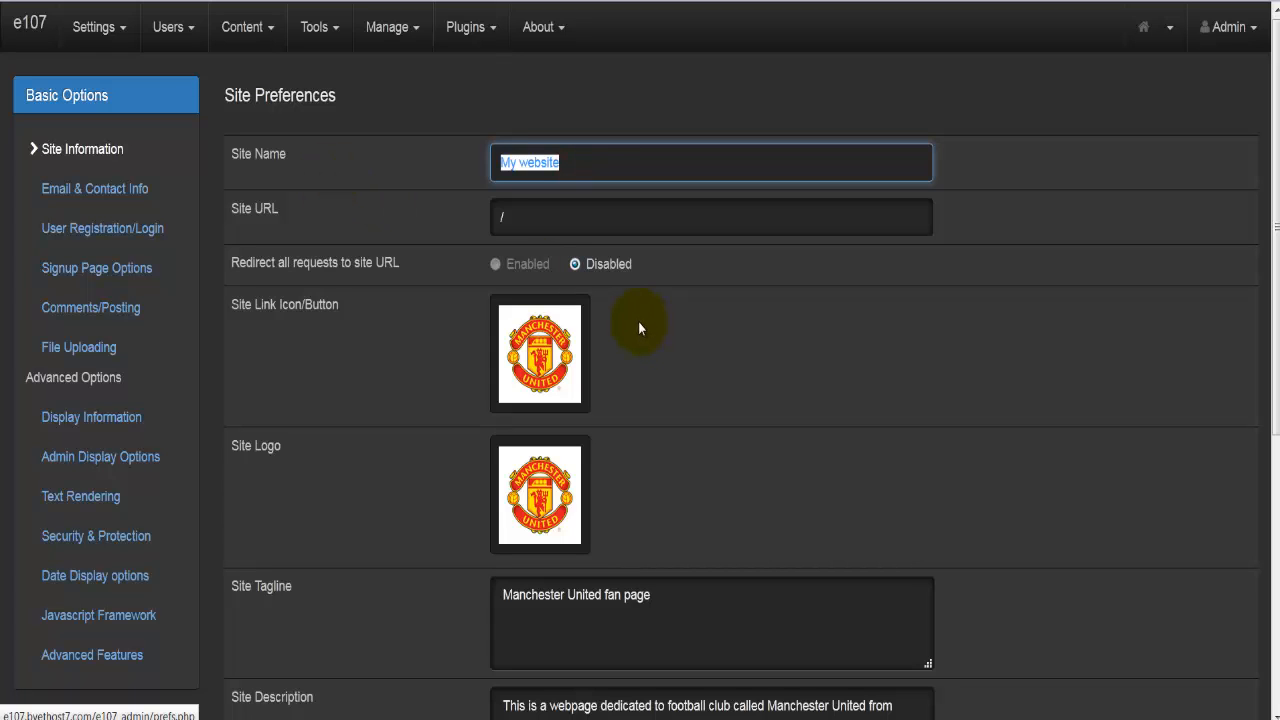
text(Manchester United Fan Page)
scroll(640, 330, down, 5)
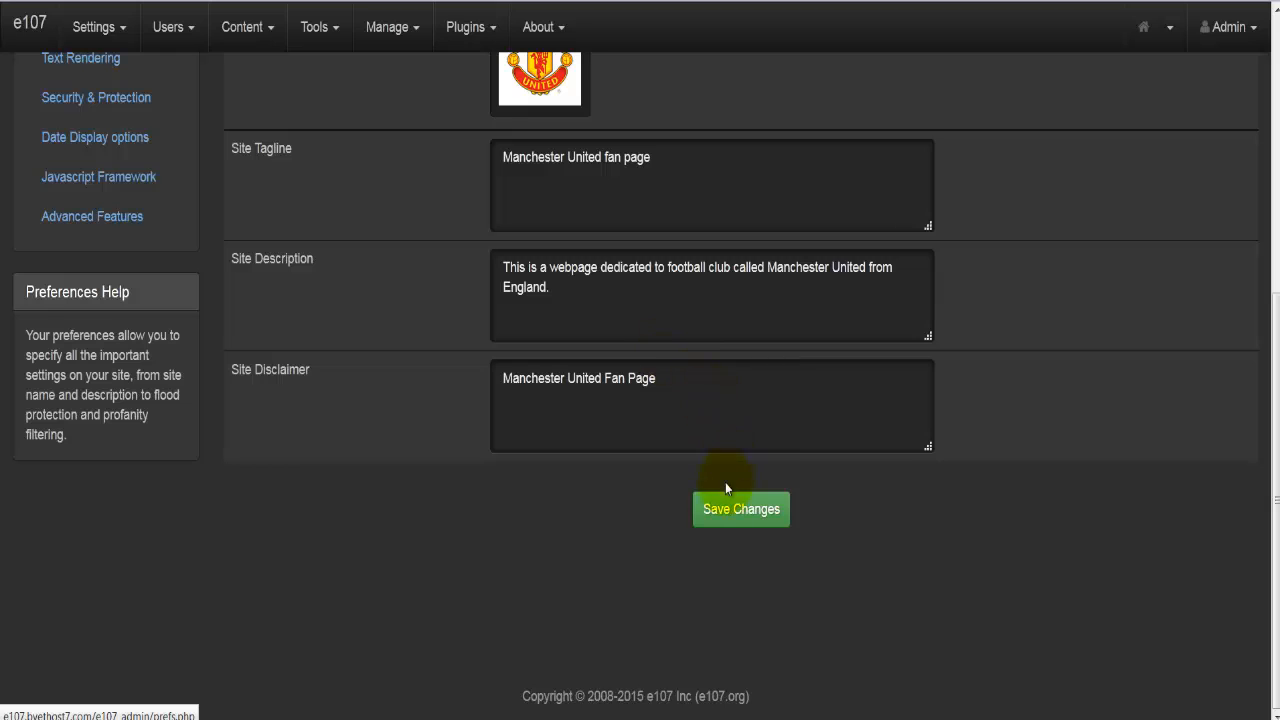
click(714, 509)
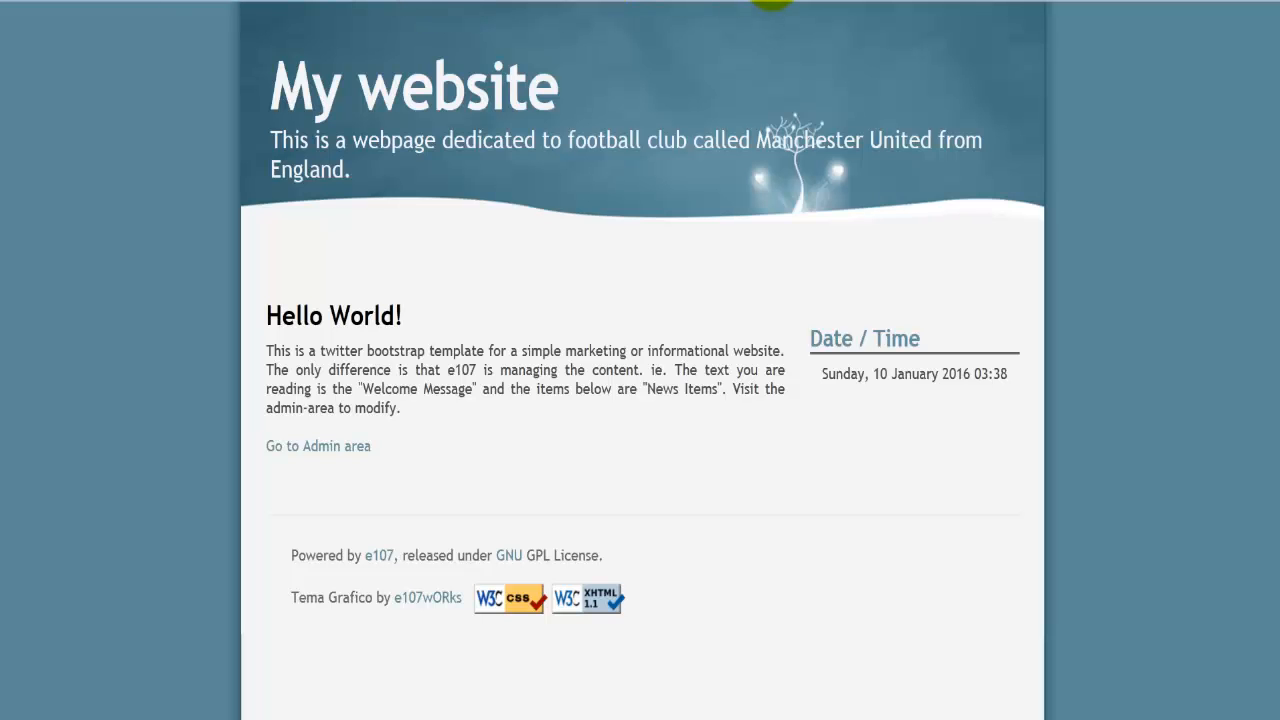
- Reload the public website and check the site title in its header
key(F5)
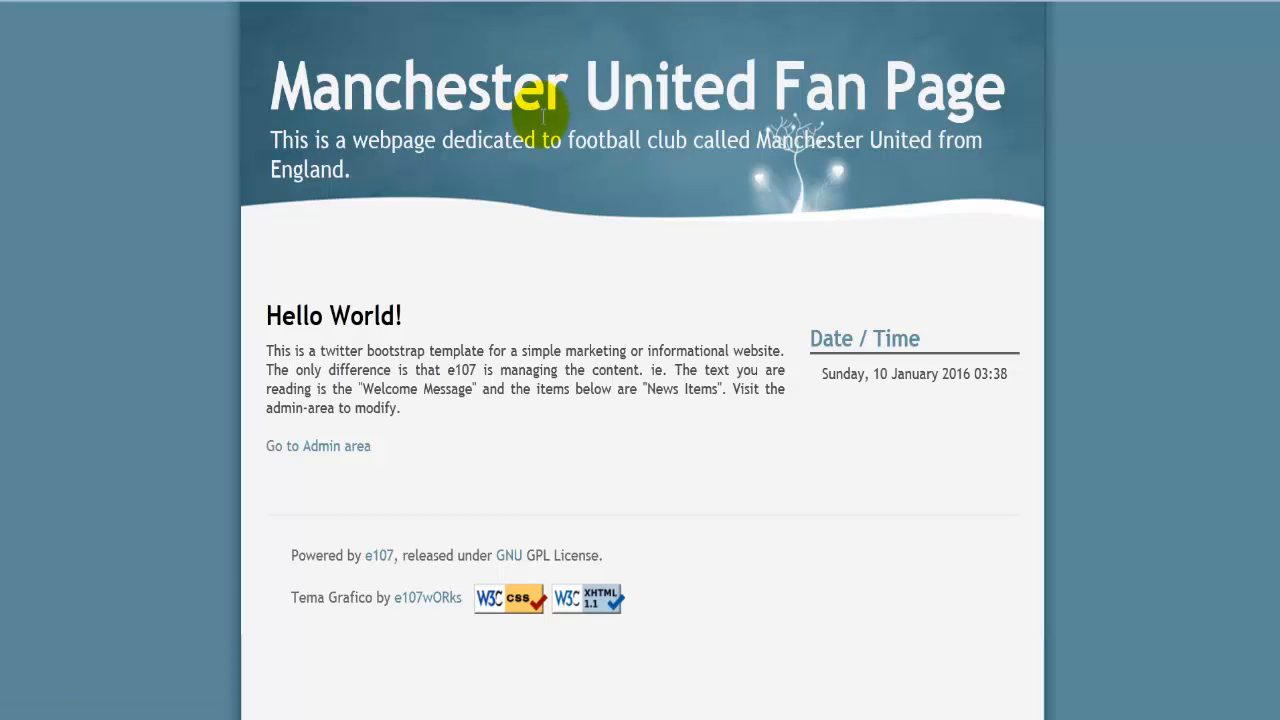
drag(270, 88, 1029, 105)
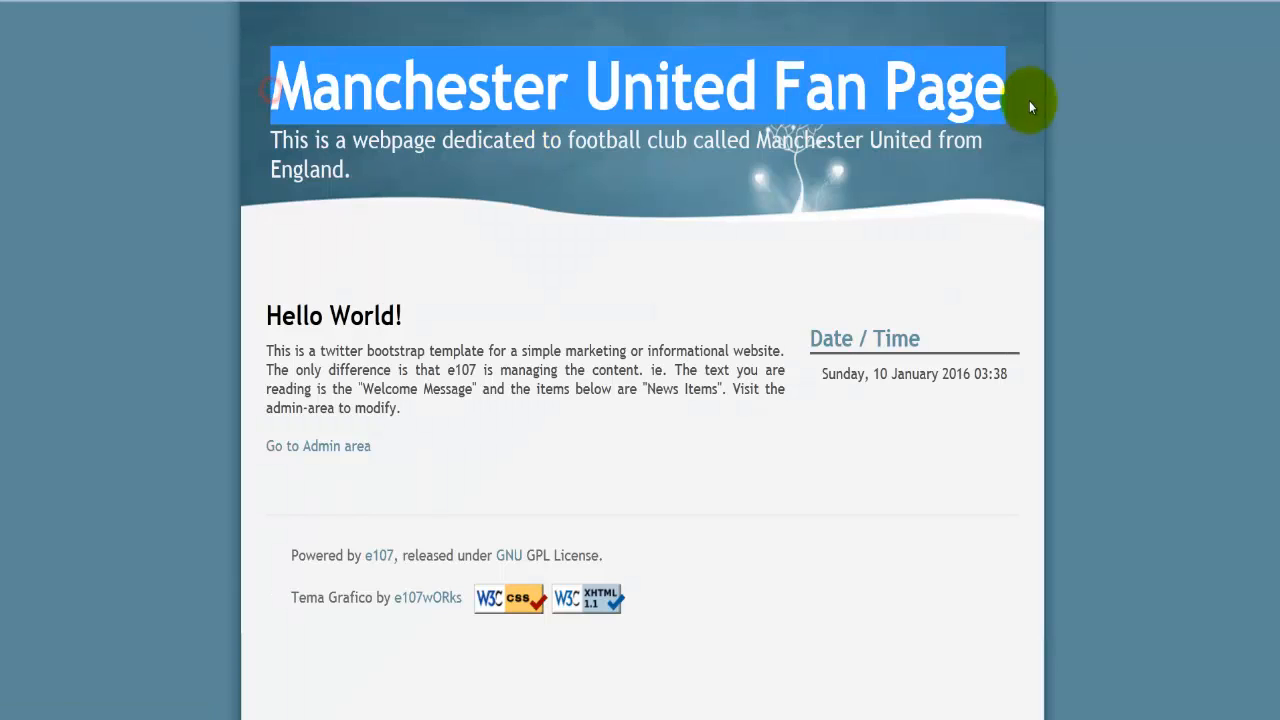
click(855, 213)
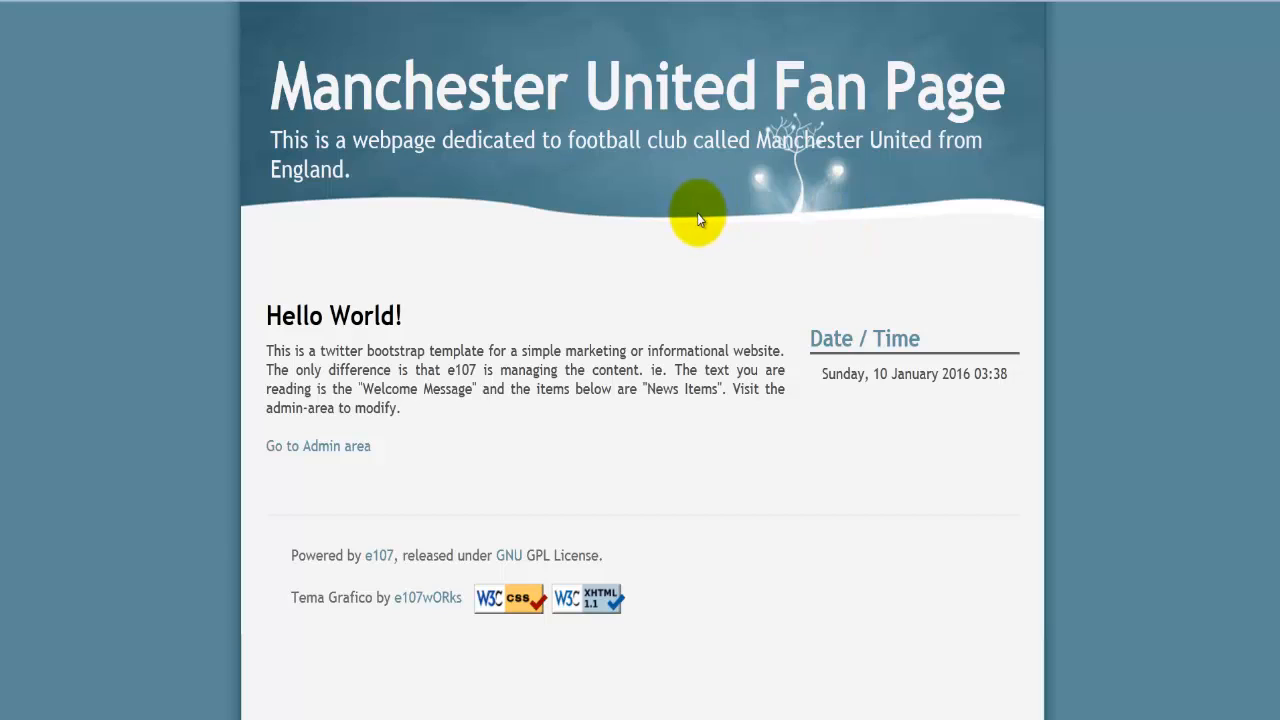